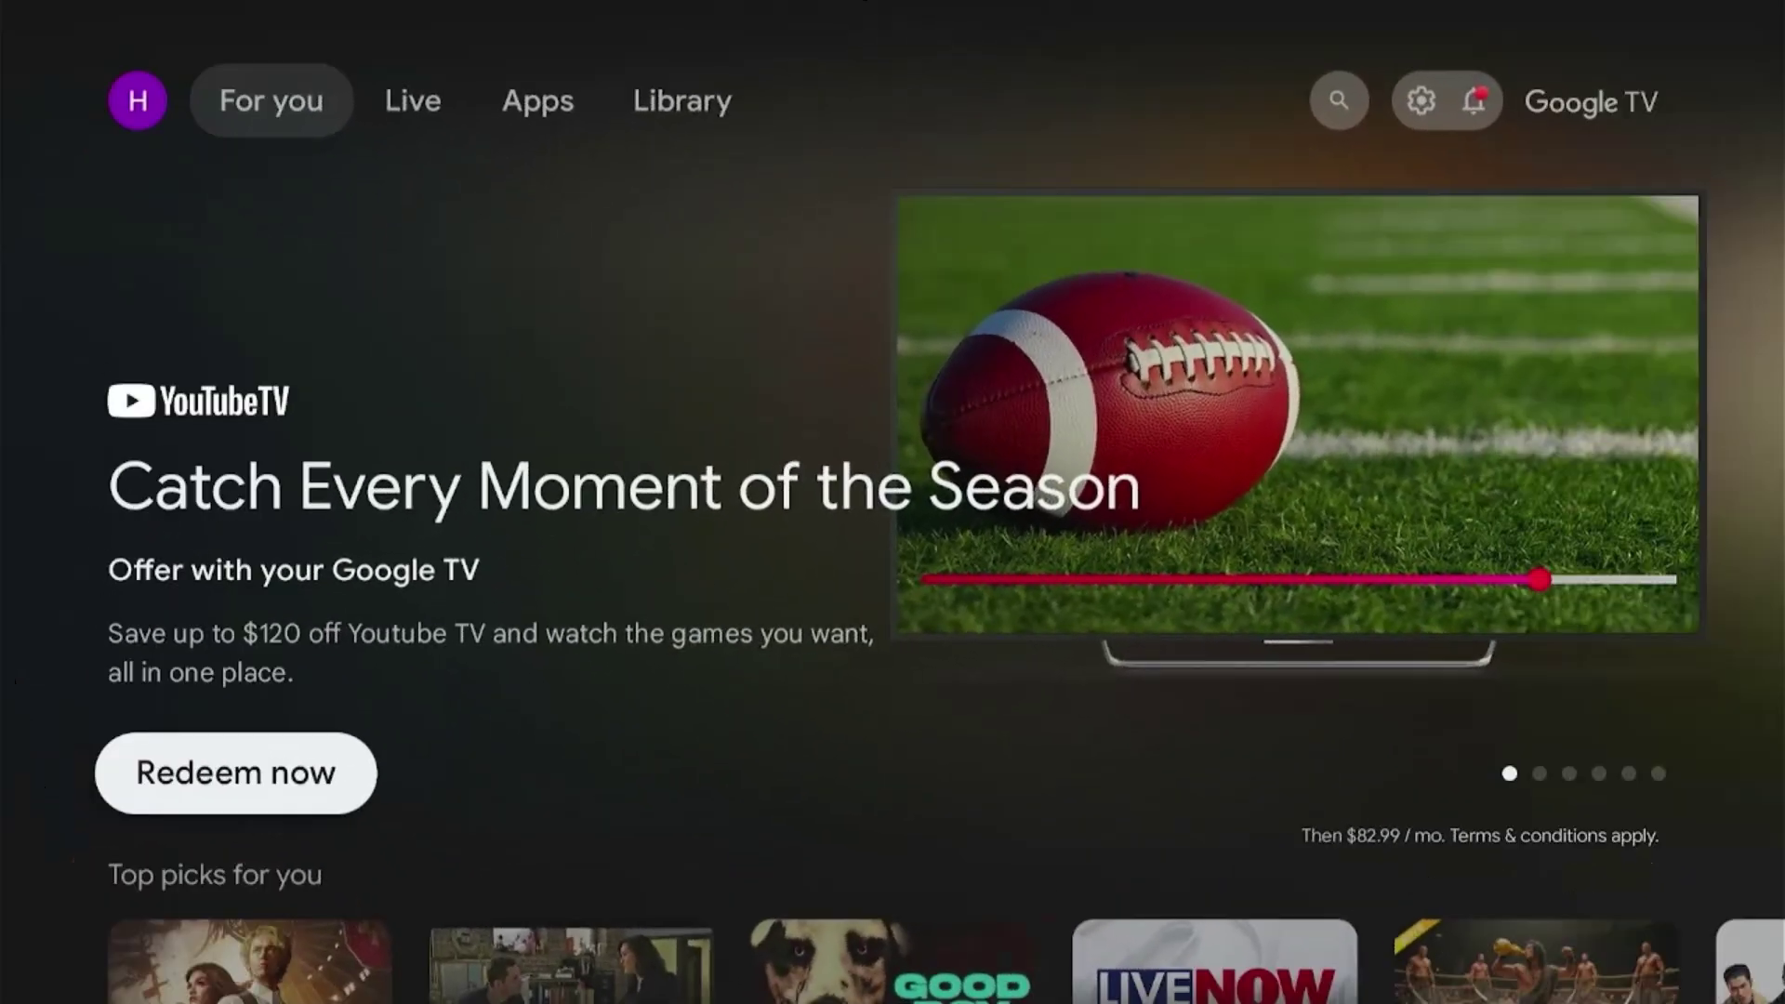
Look through the home screen's recommendation, app, live channel and movie rows
key("Down")
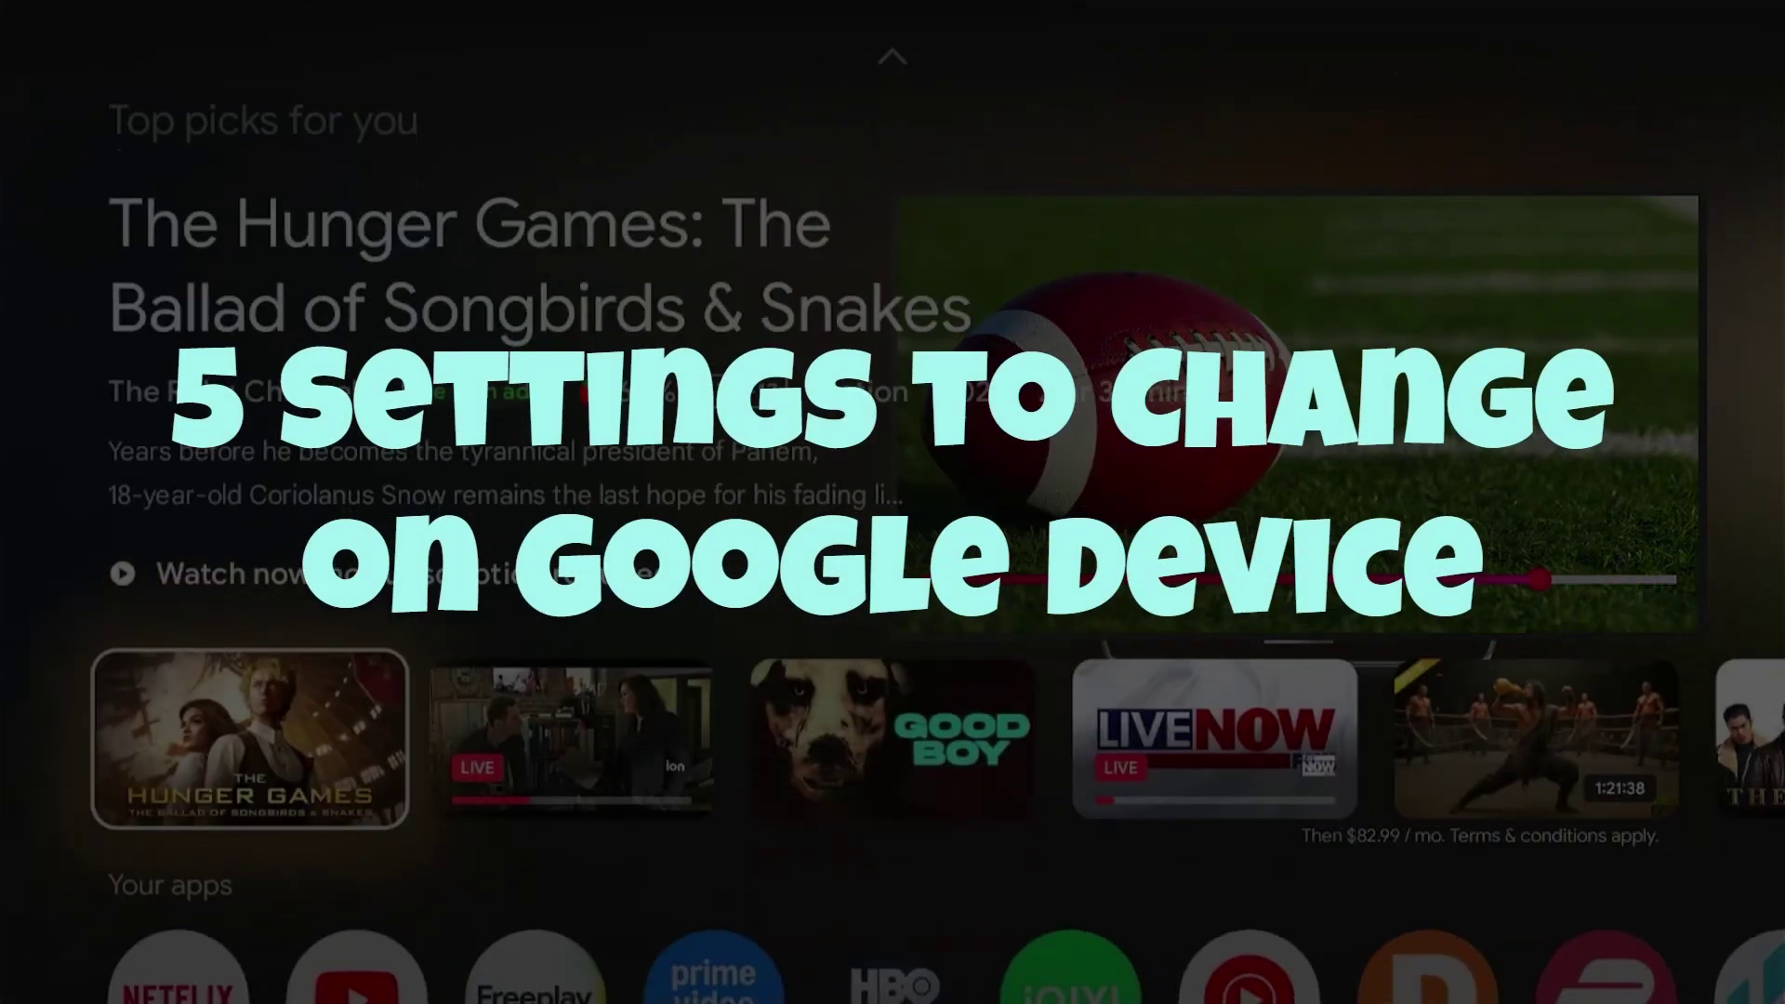
key("Down")
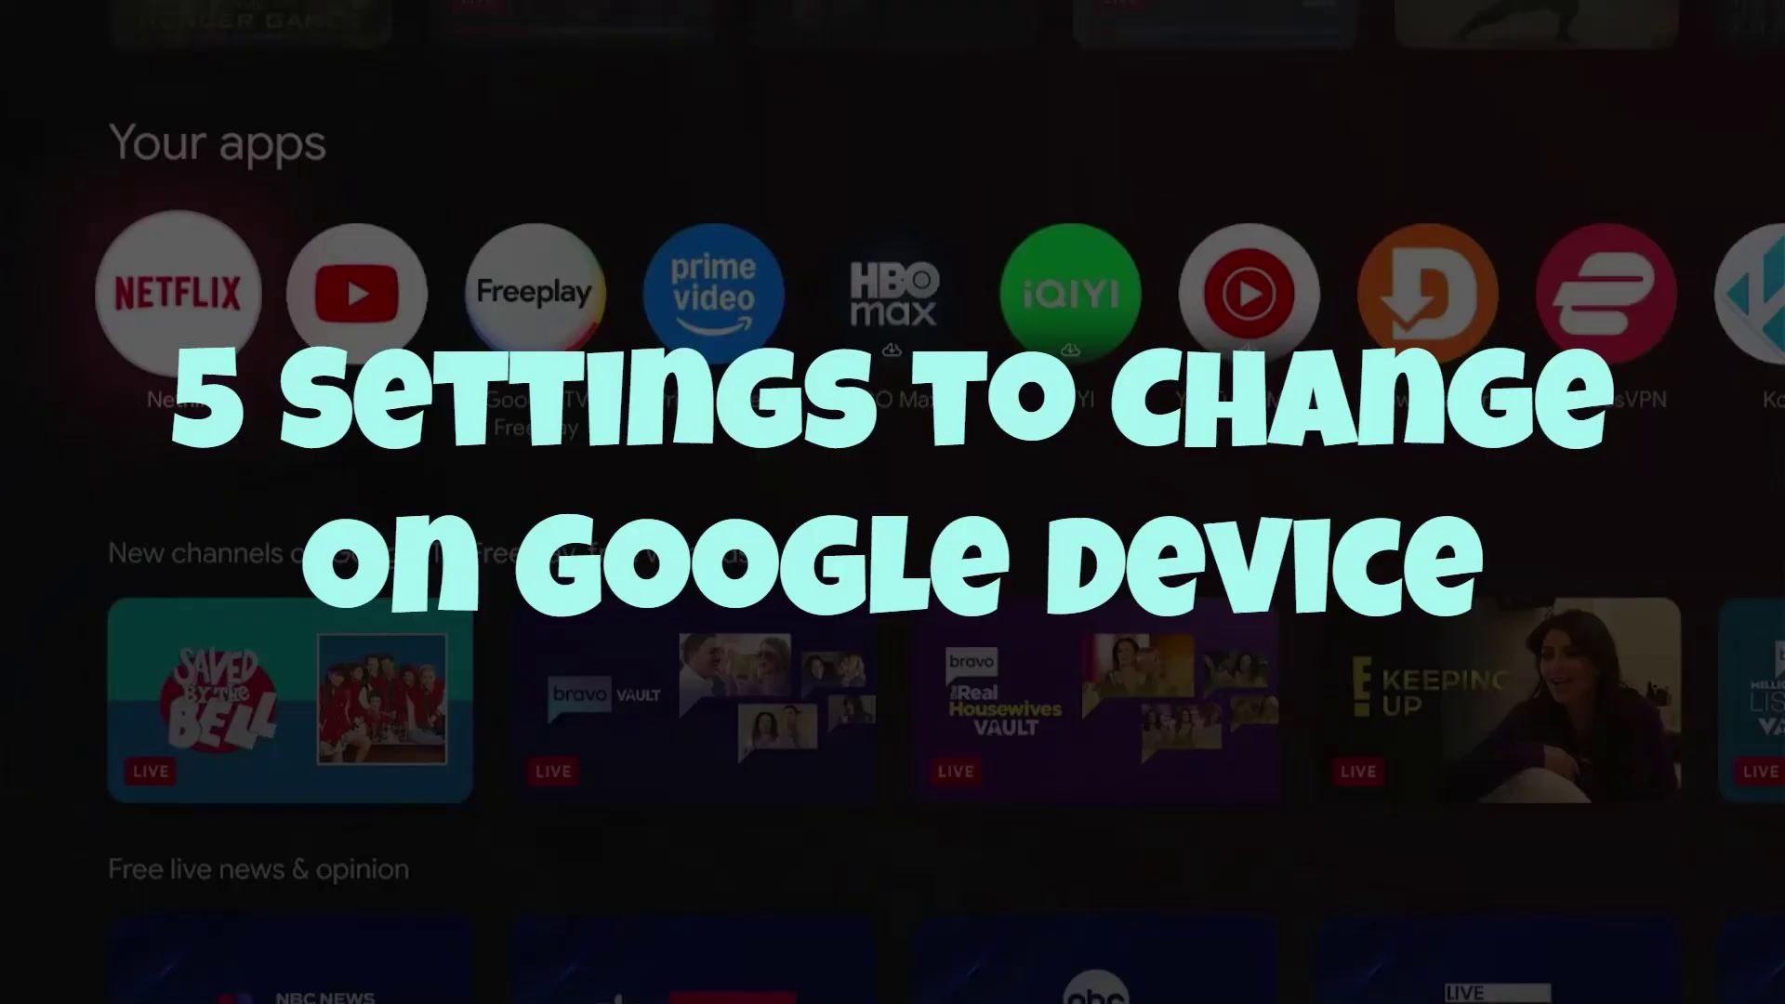
key("Right")
key("Right")
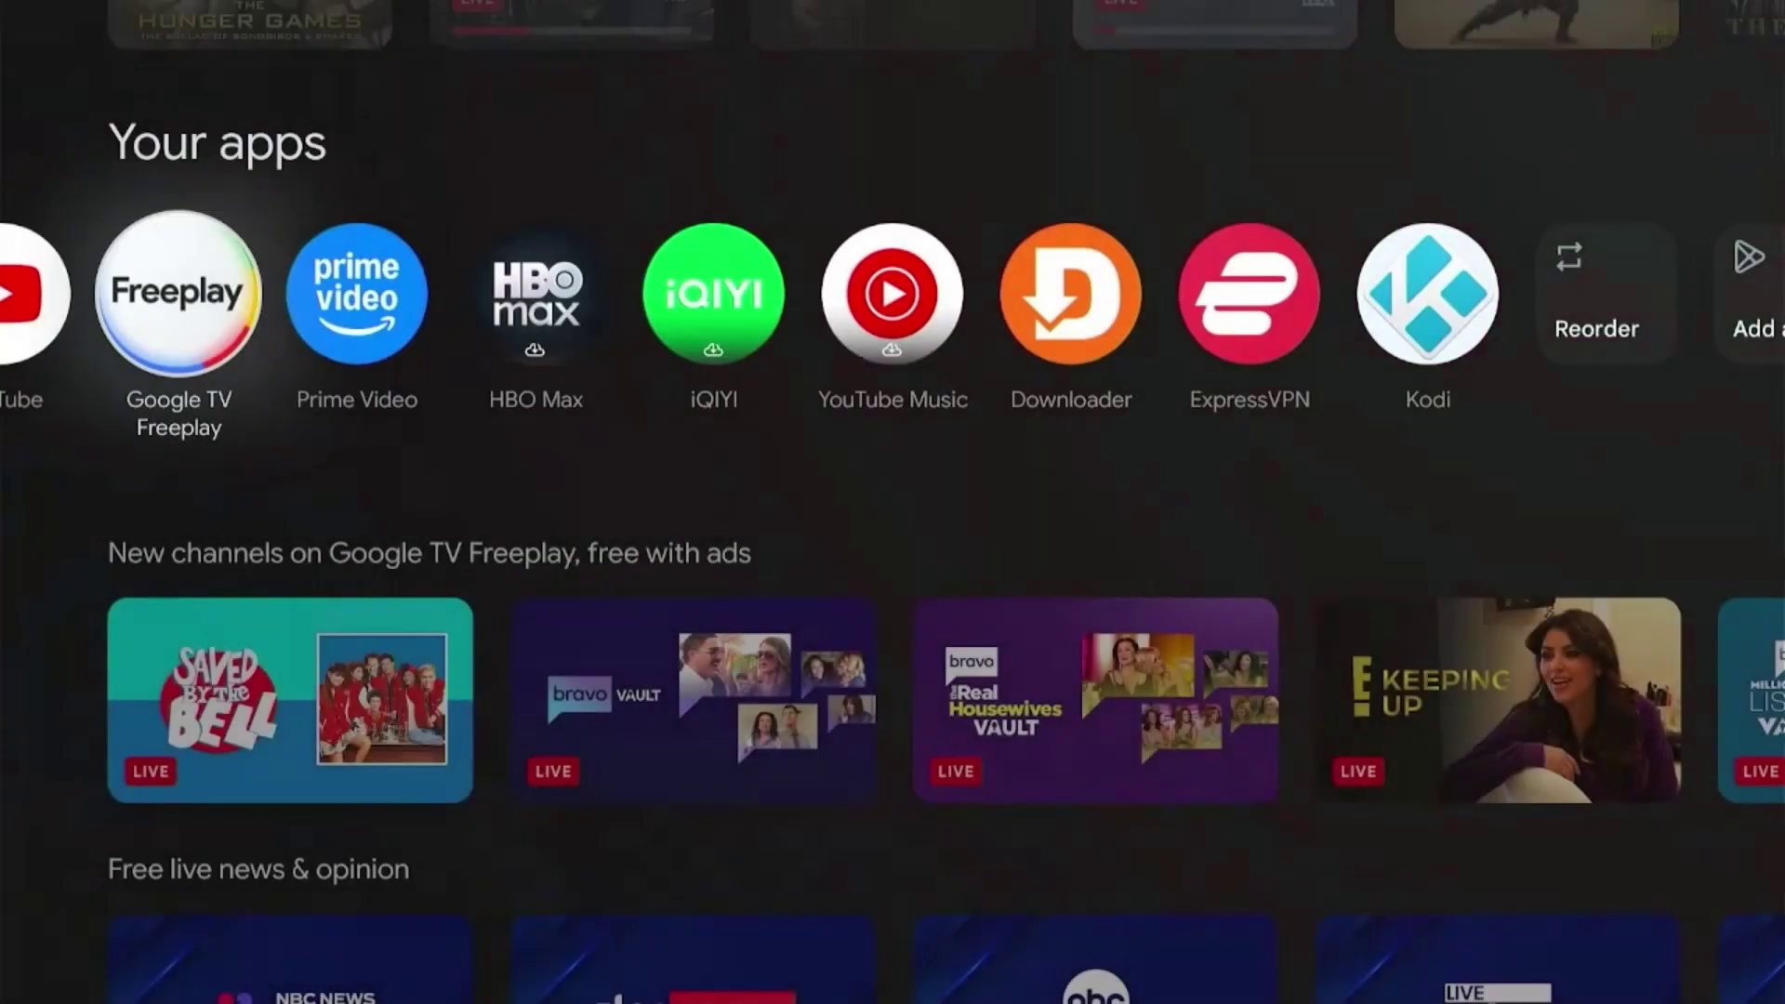
key("Right")
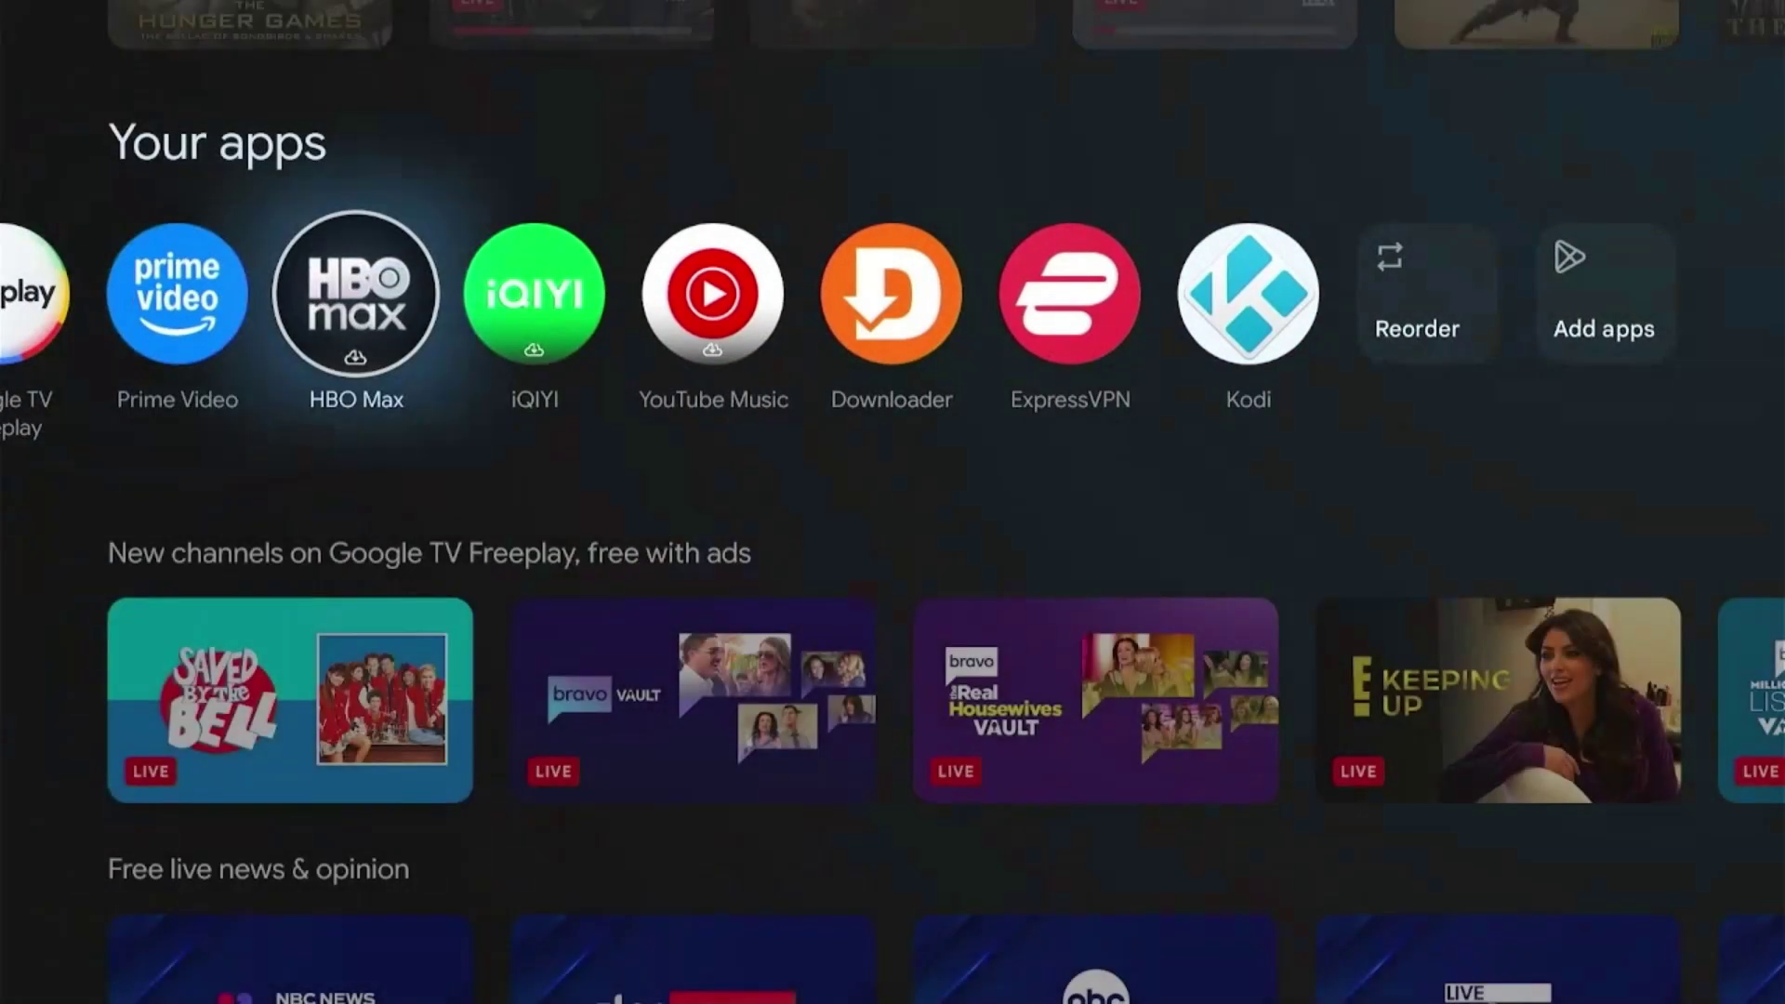
key("Down")
key("Down")
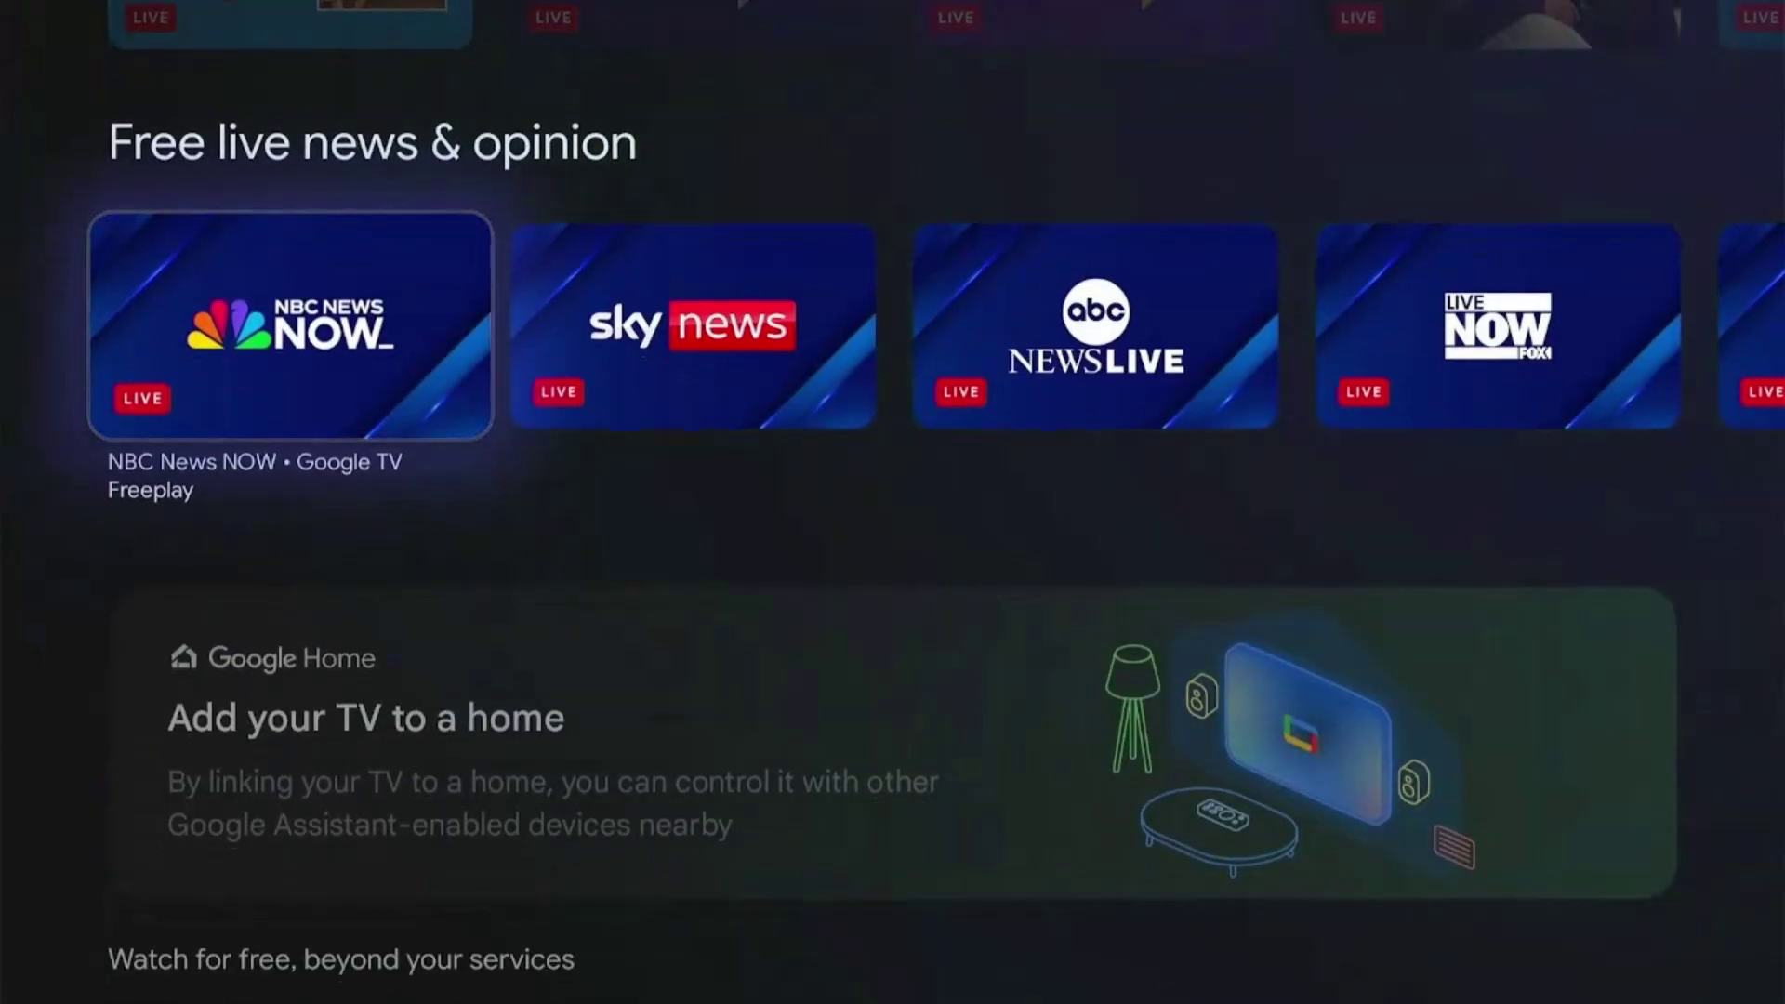
key("Down")
key("Down")
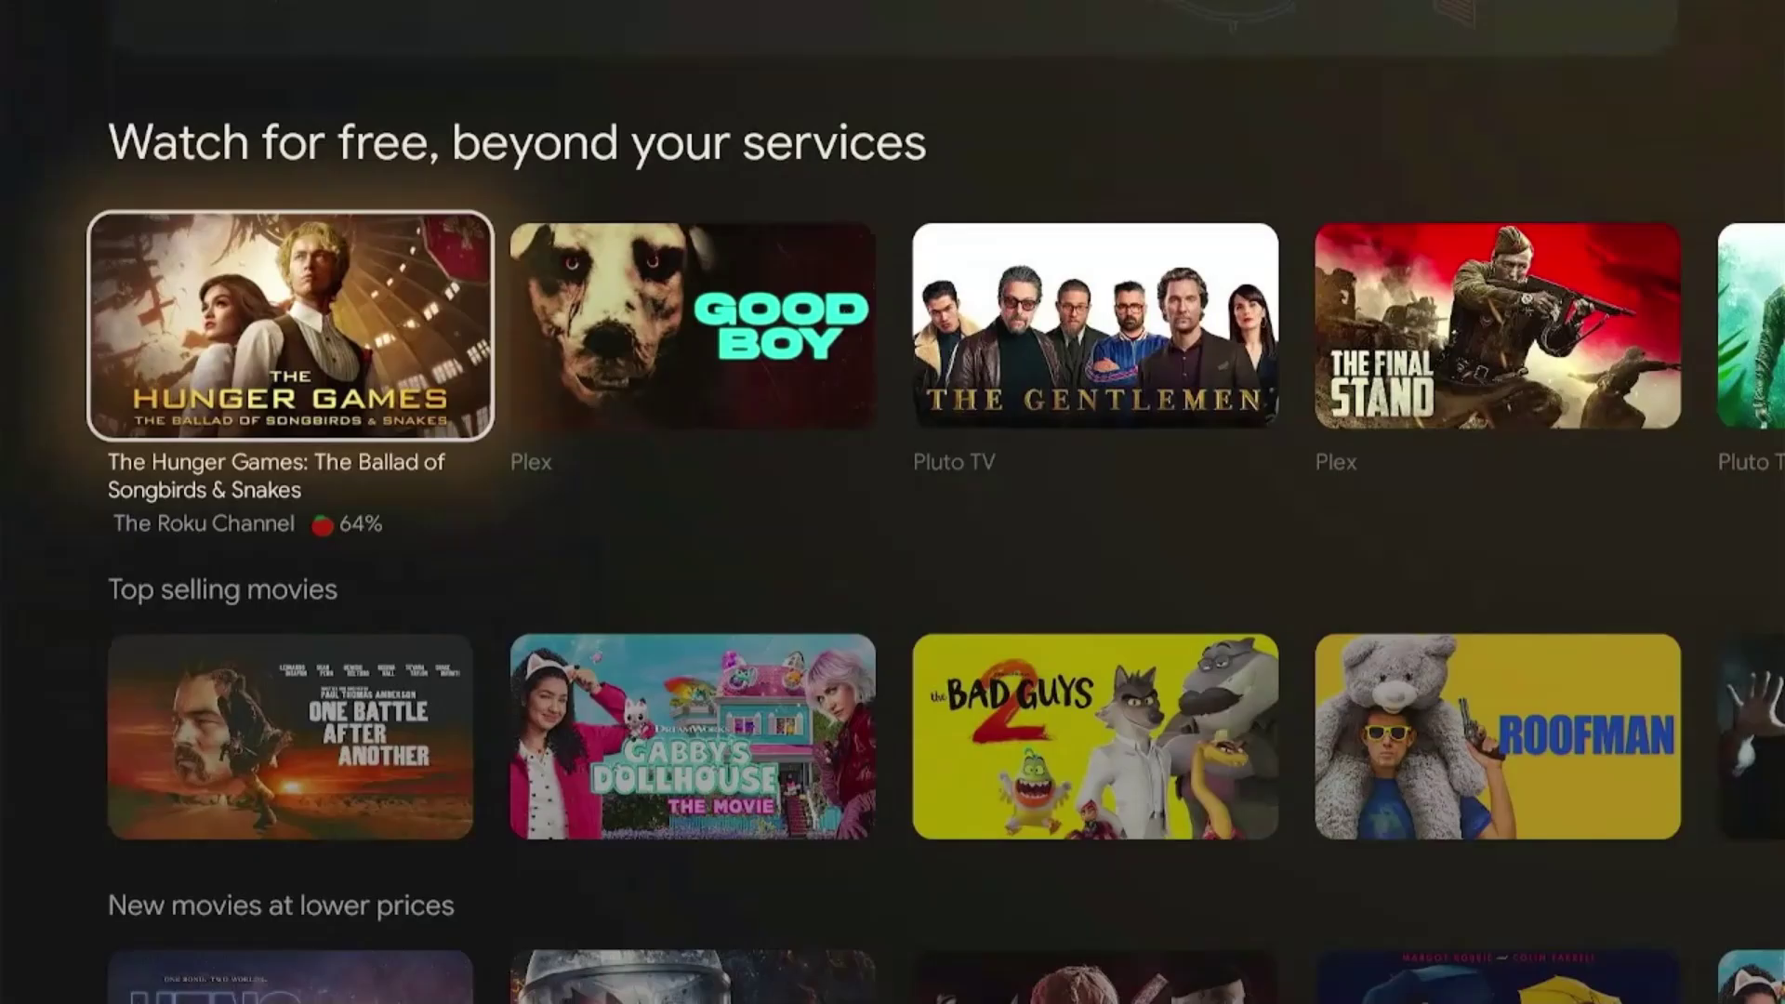
key("Down")
key("Down")
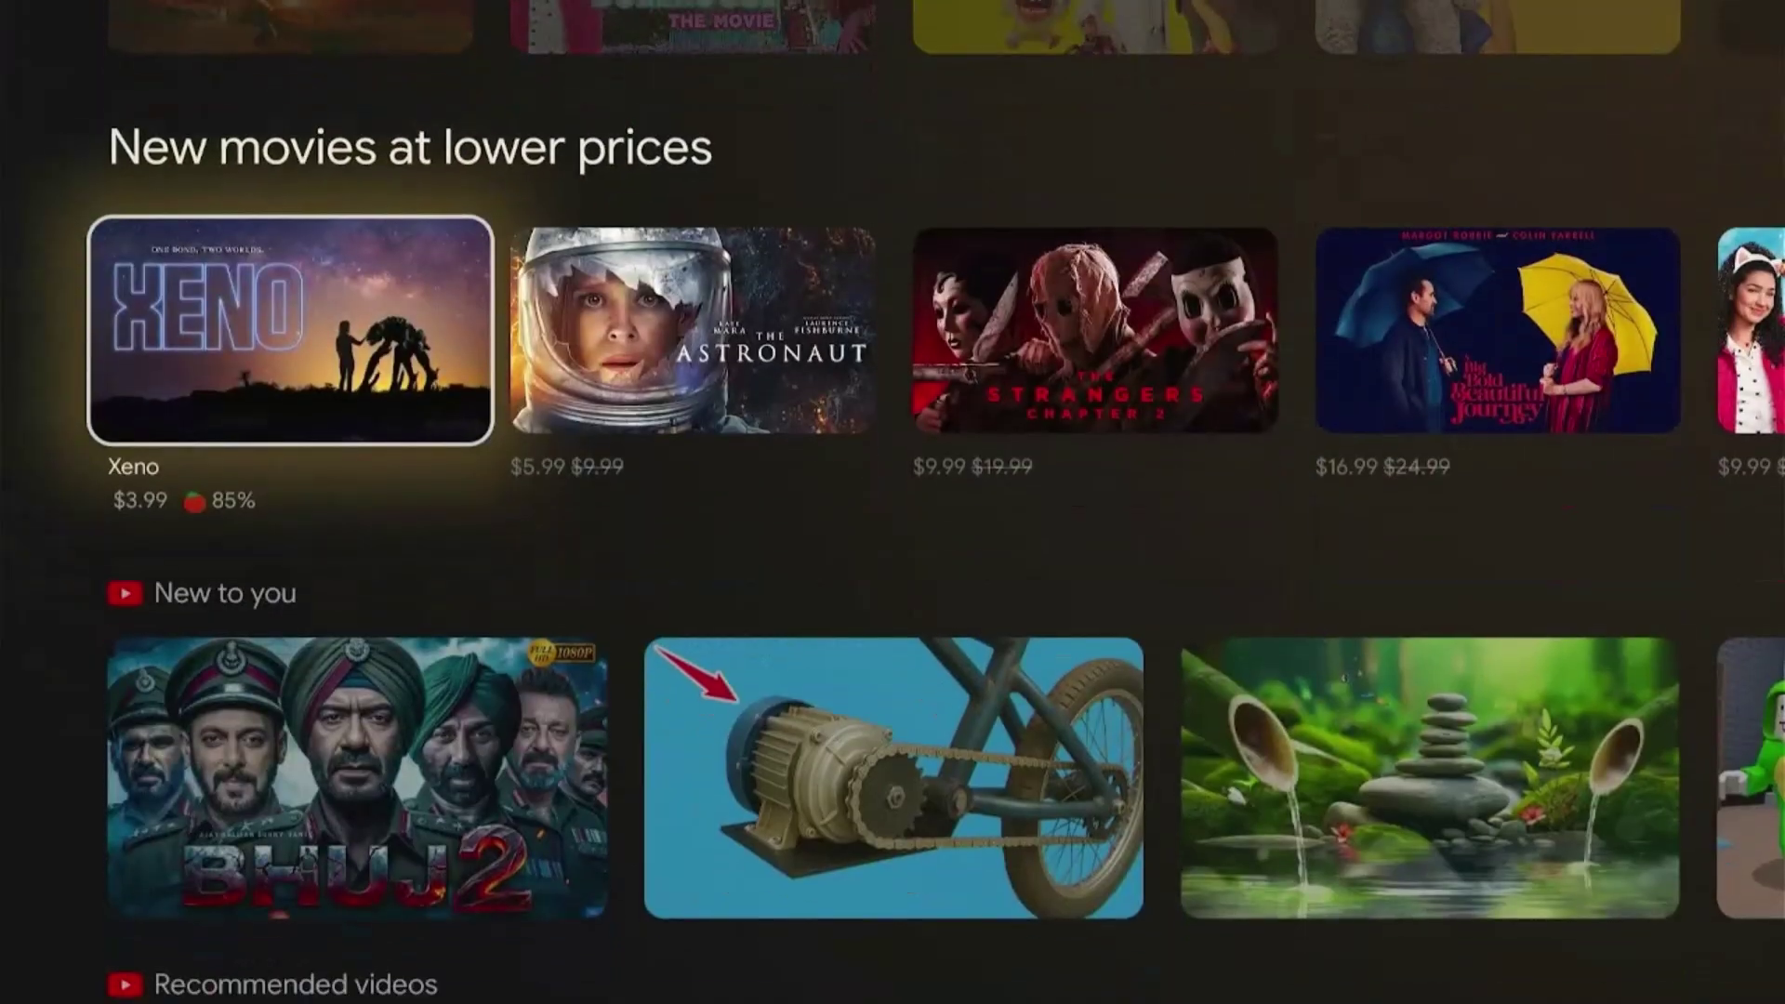
key("Up")
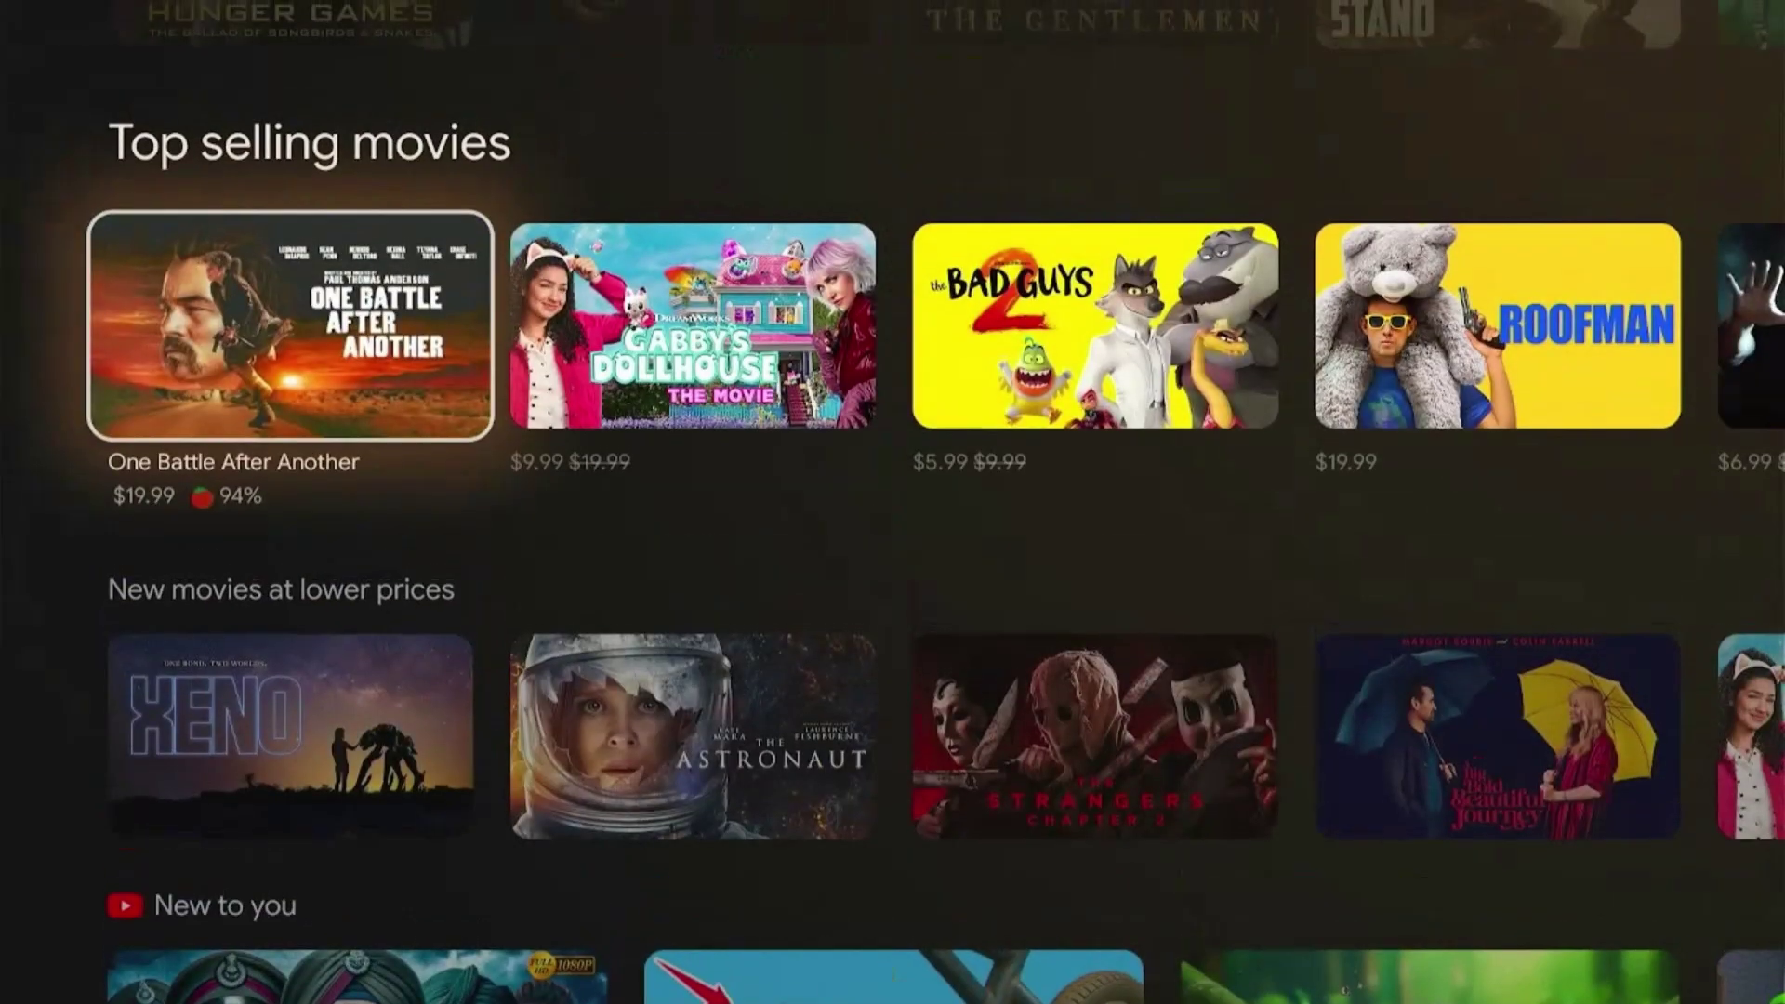
key("Escape")
Look through the app tiles on the apps-only home screen
key("Down")
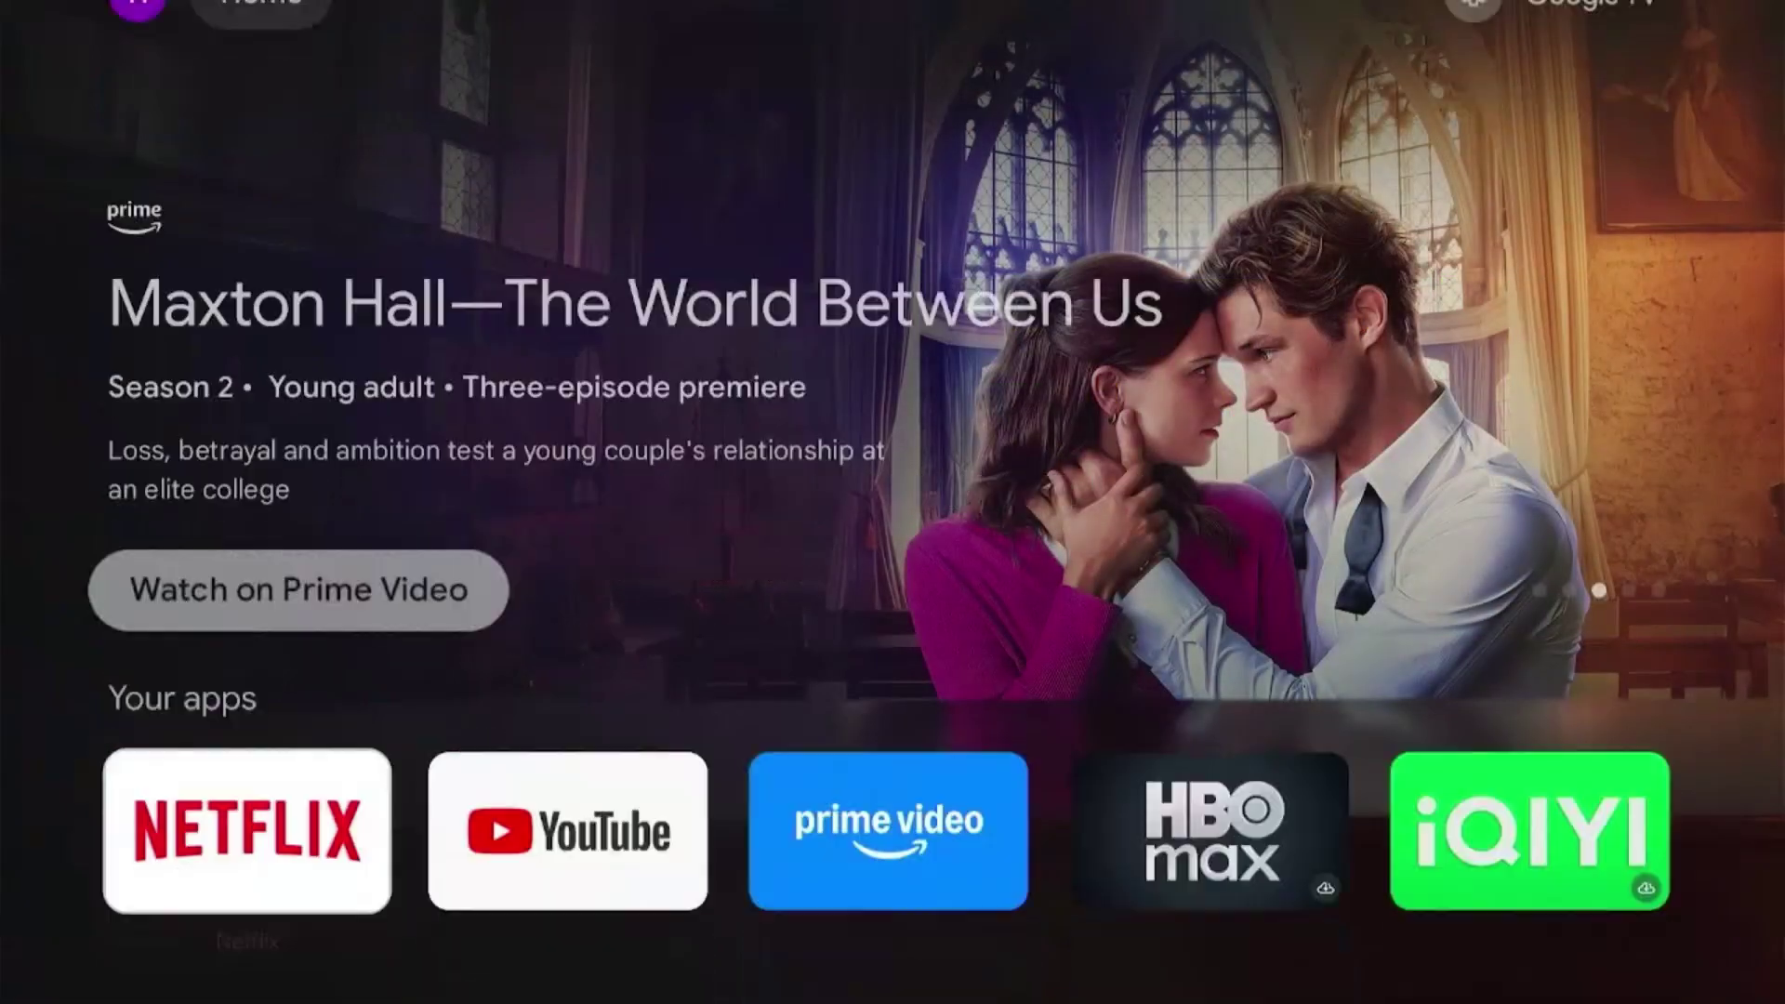
key("Right")
key("Right")
key("Right")
key("Right")
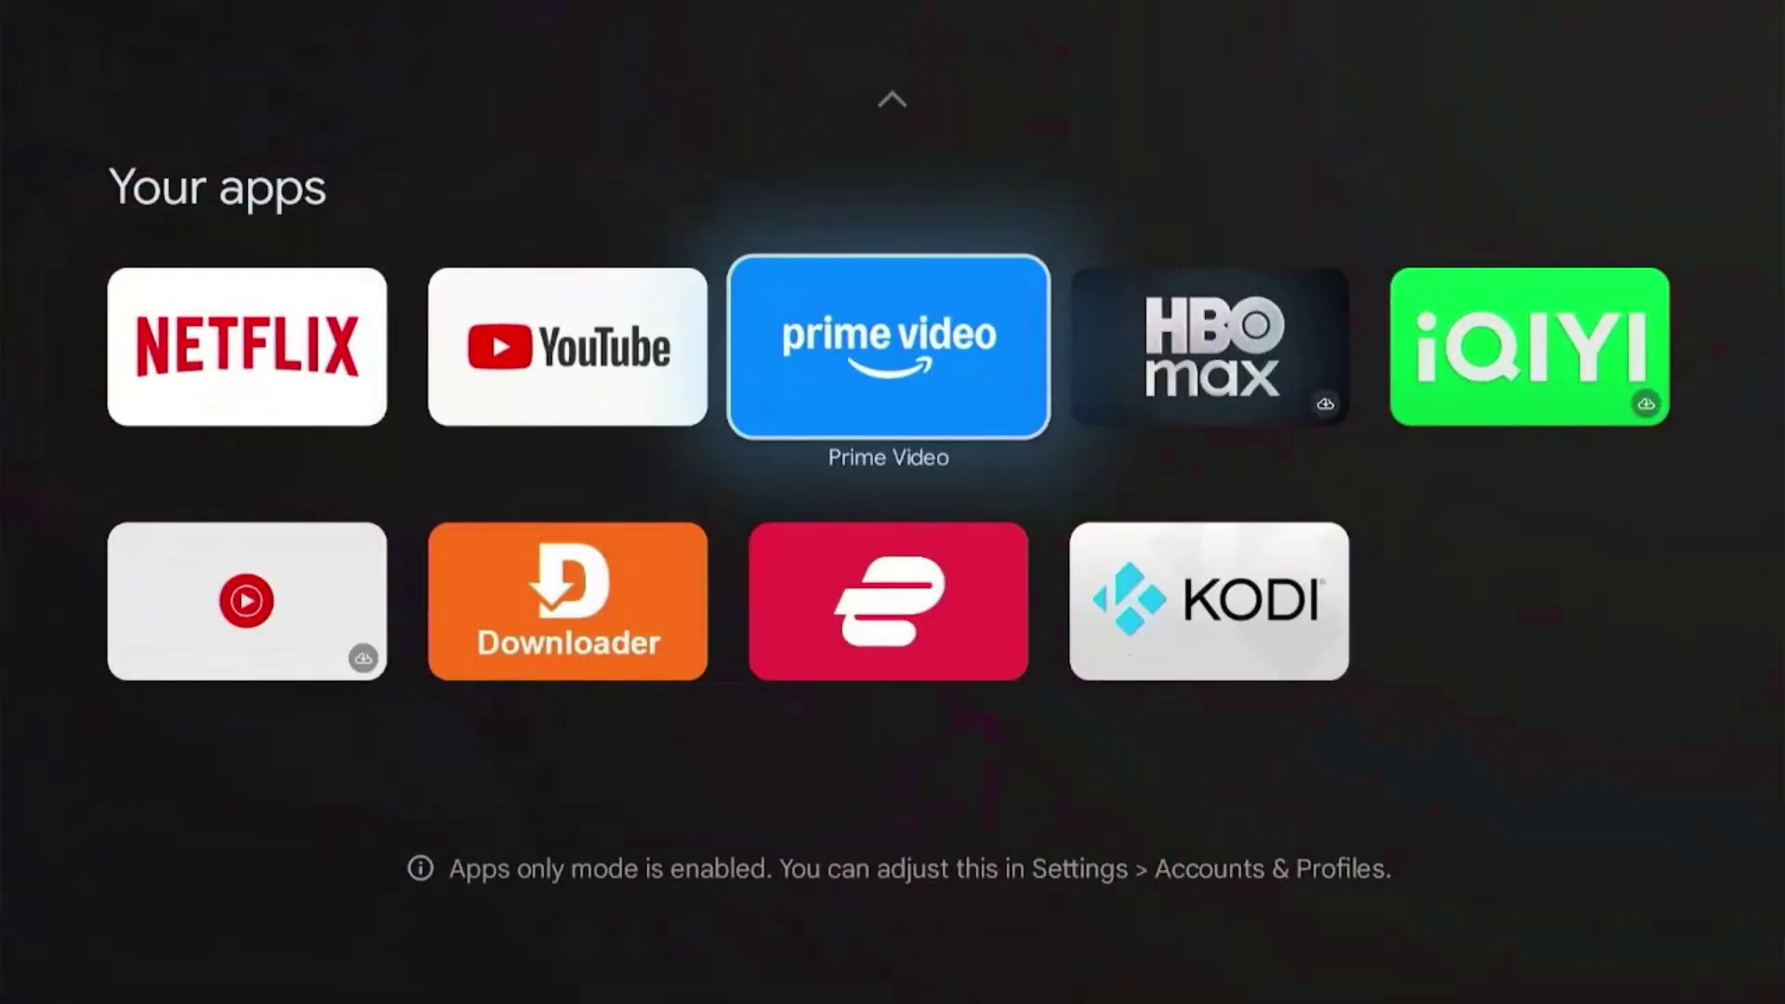
key("Left")
key("Left")
key("Left")
key("Left")
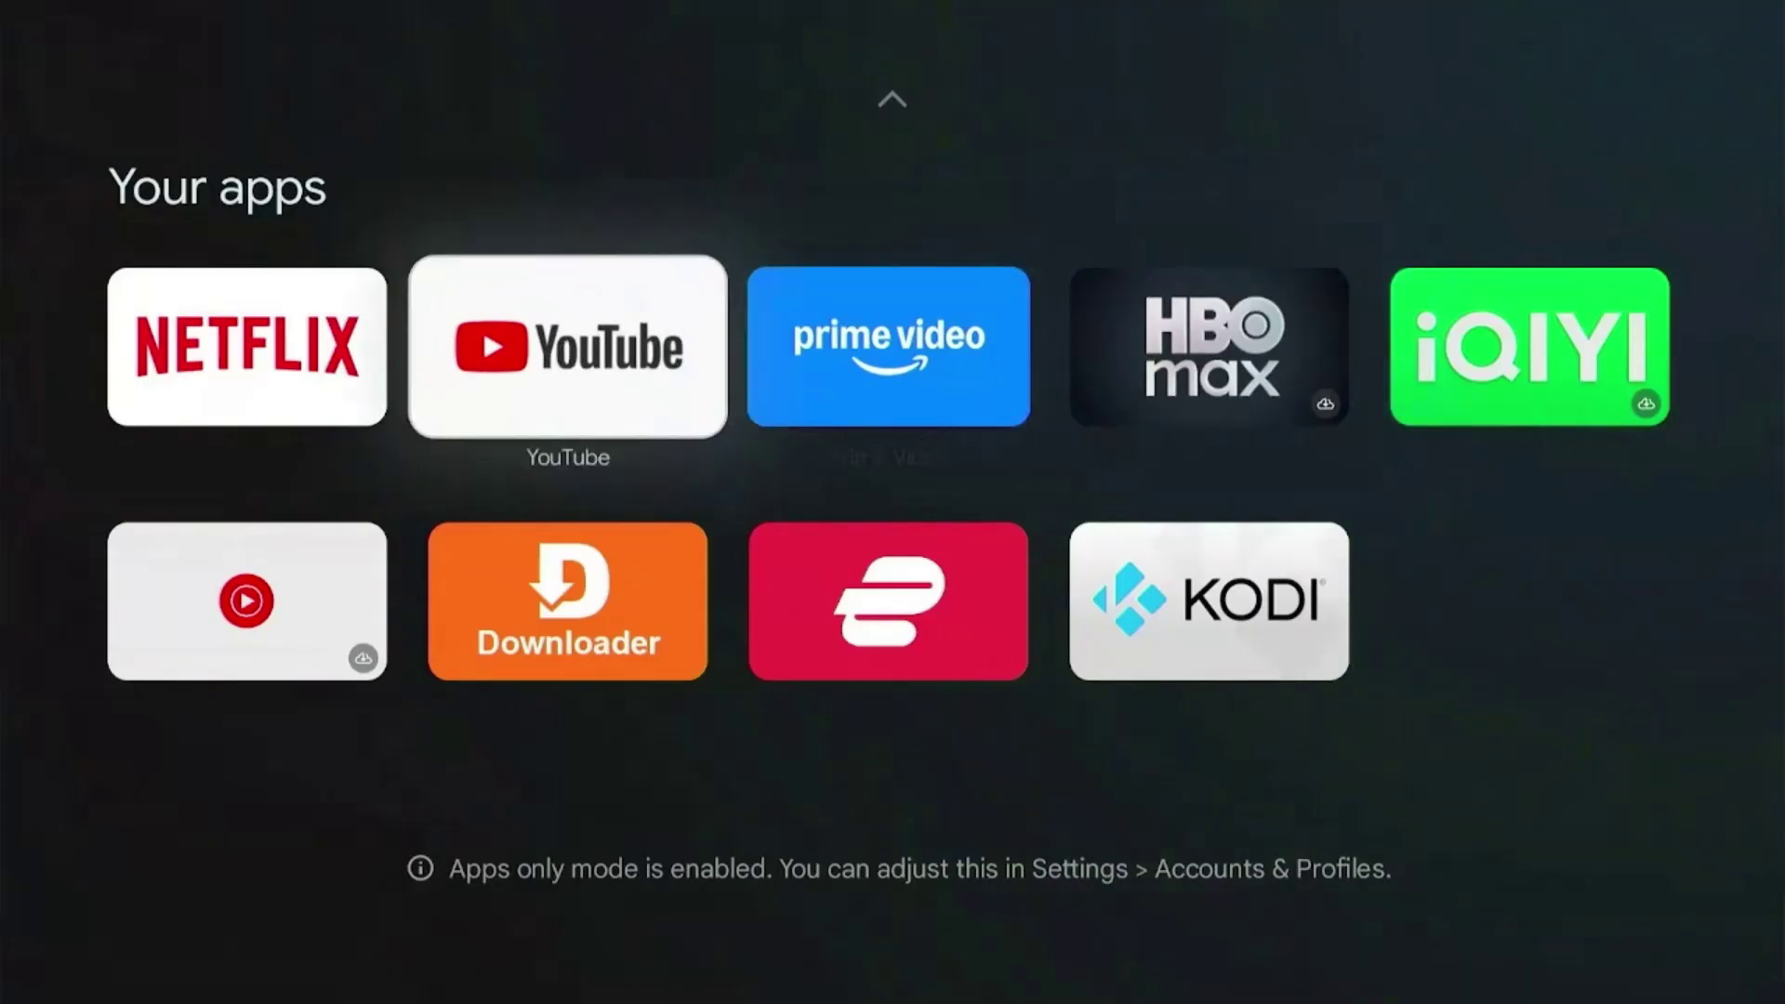
key("Down")
key("Right")
key("Right")
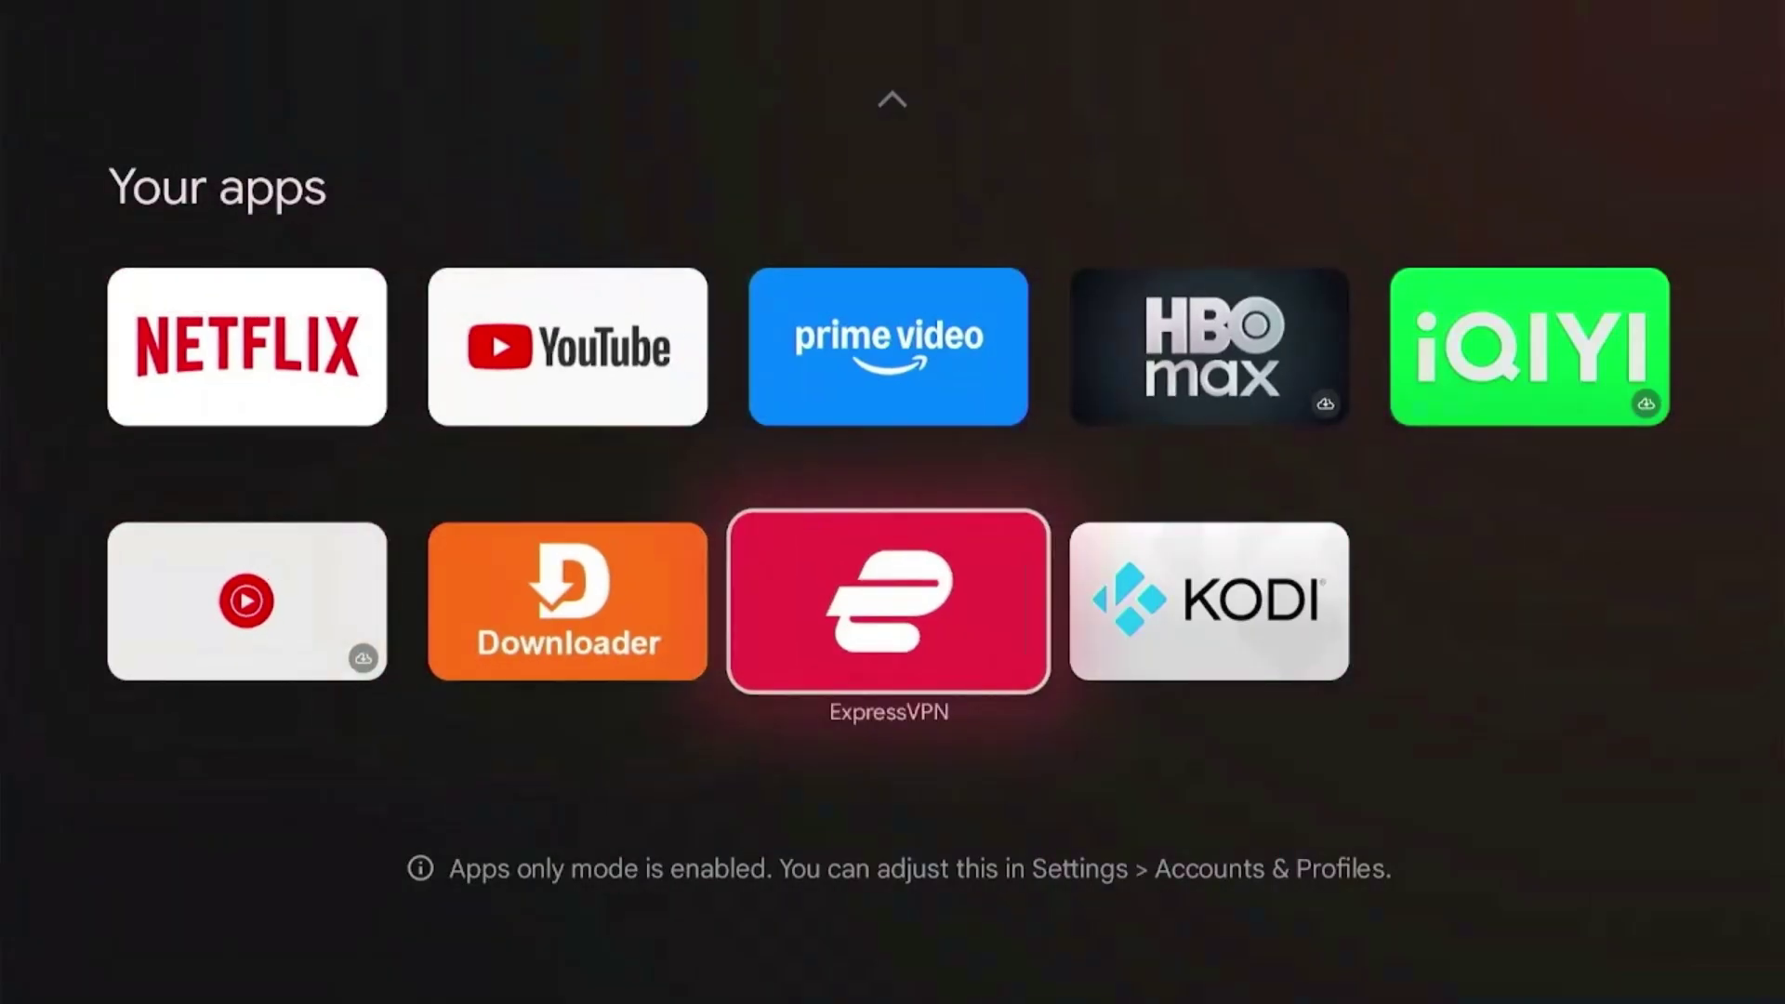
key("Up")
key("Right")
key("Right")
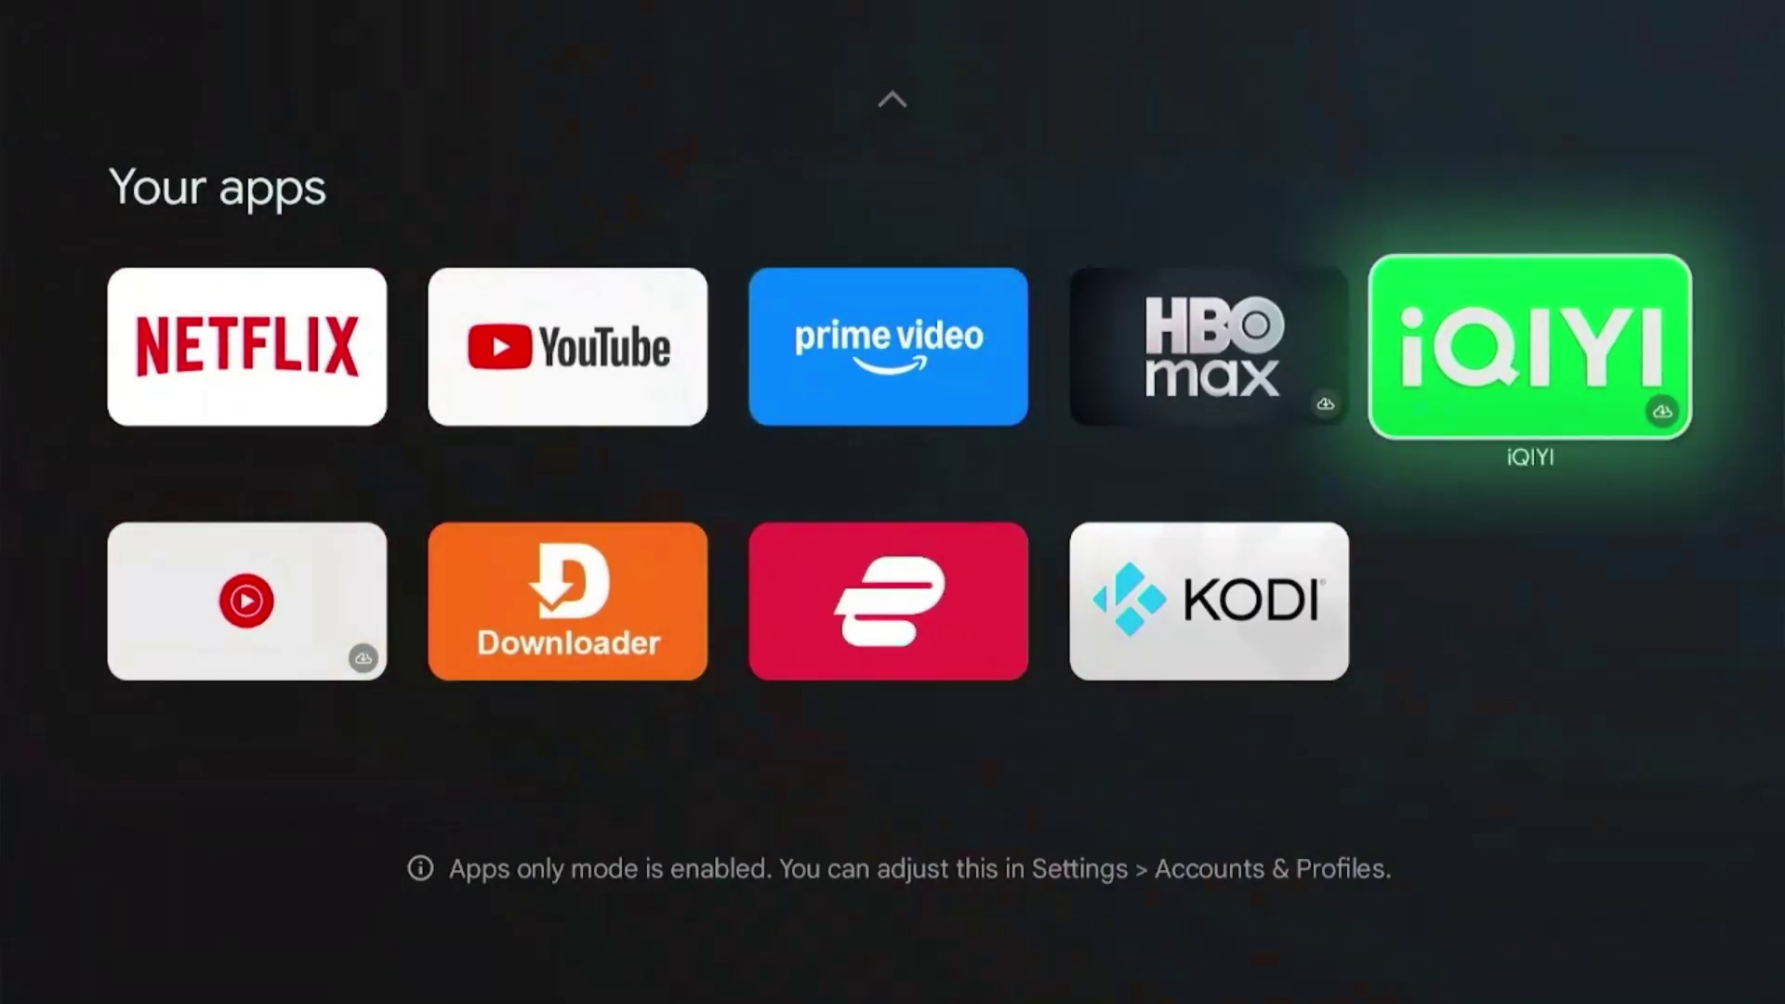
key("Left")
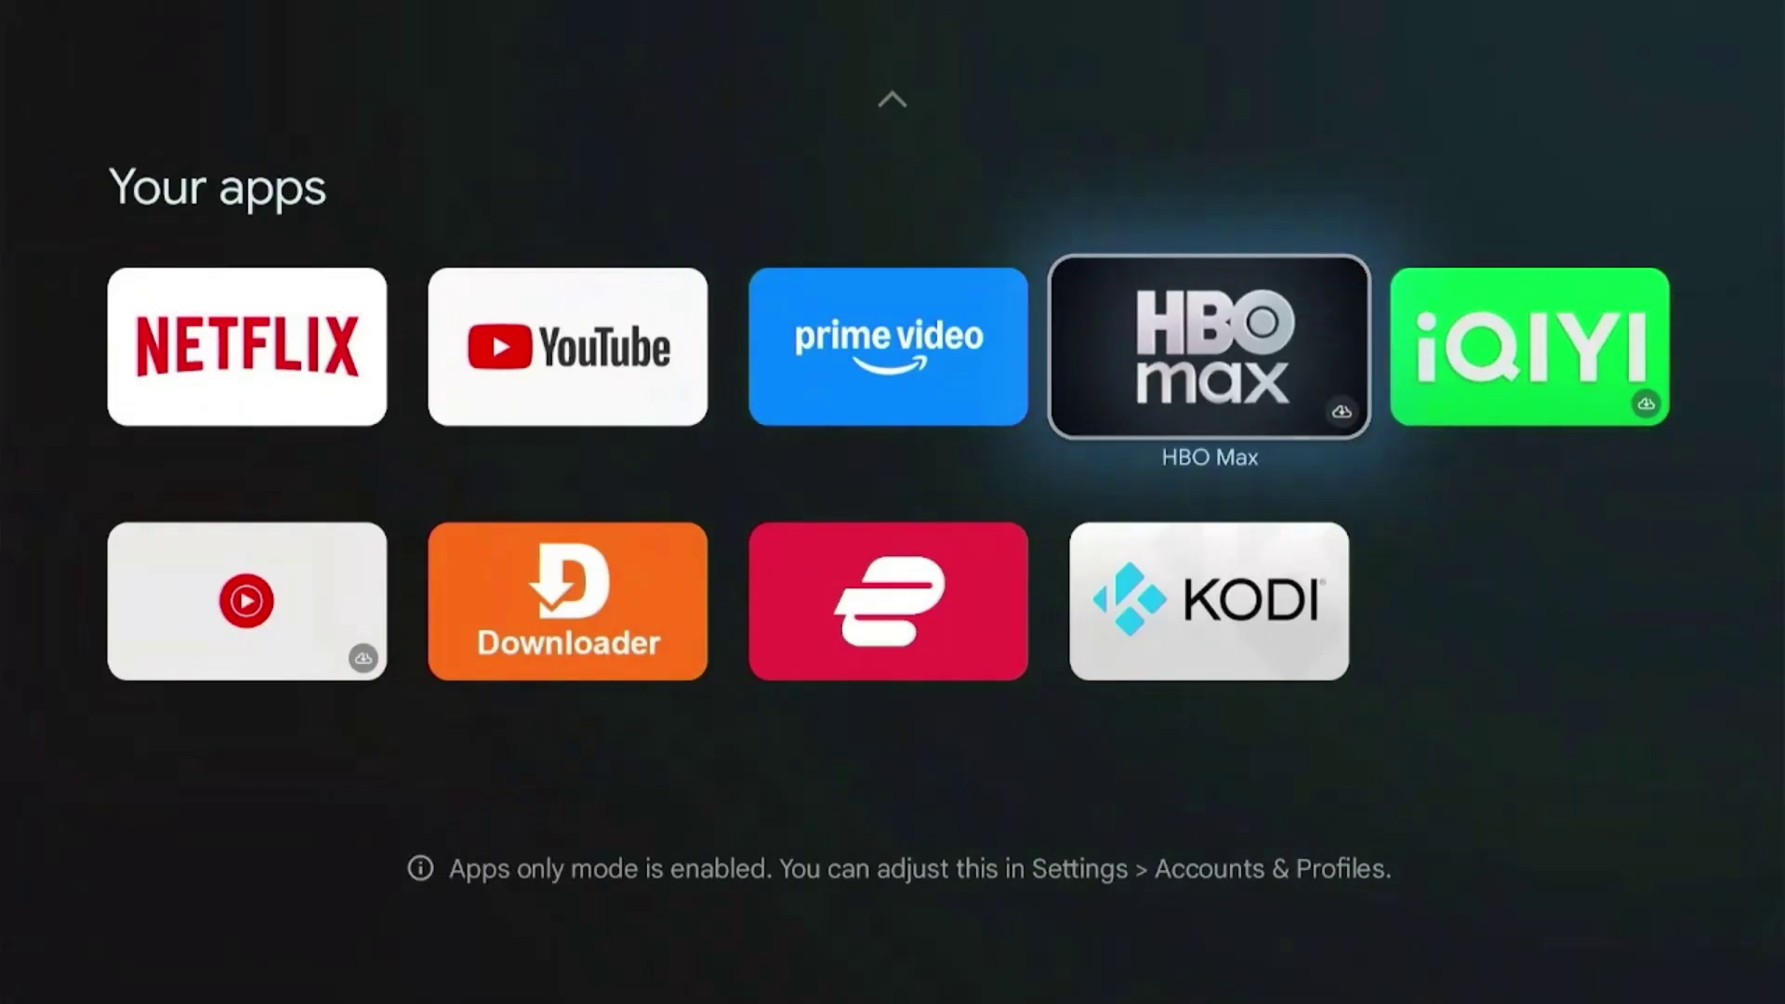
key("Left")
key("Left")
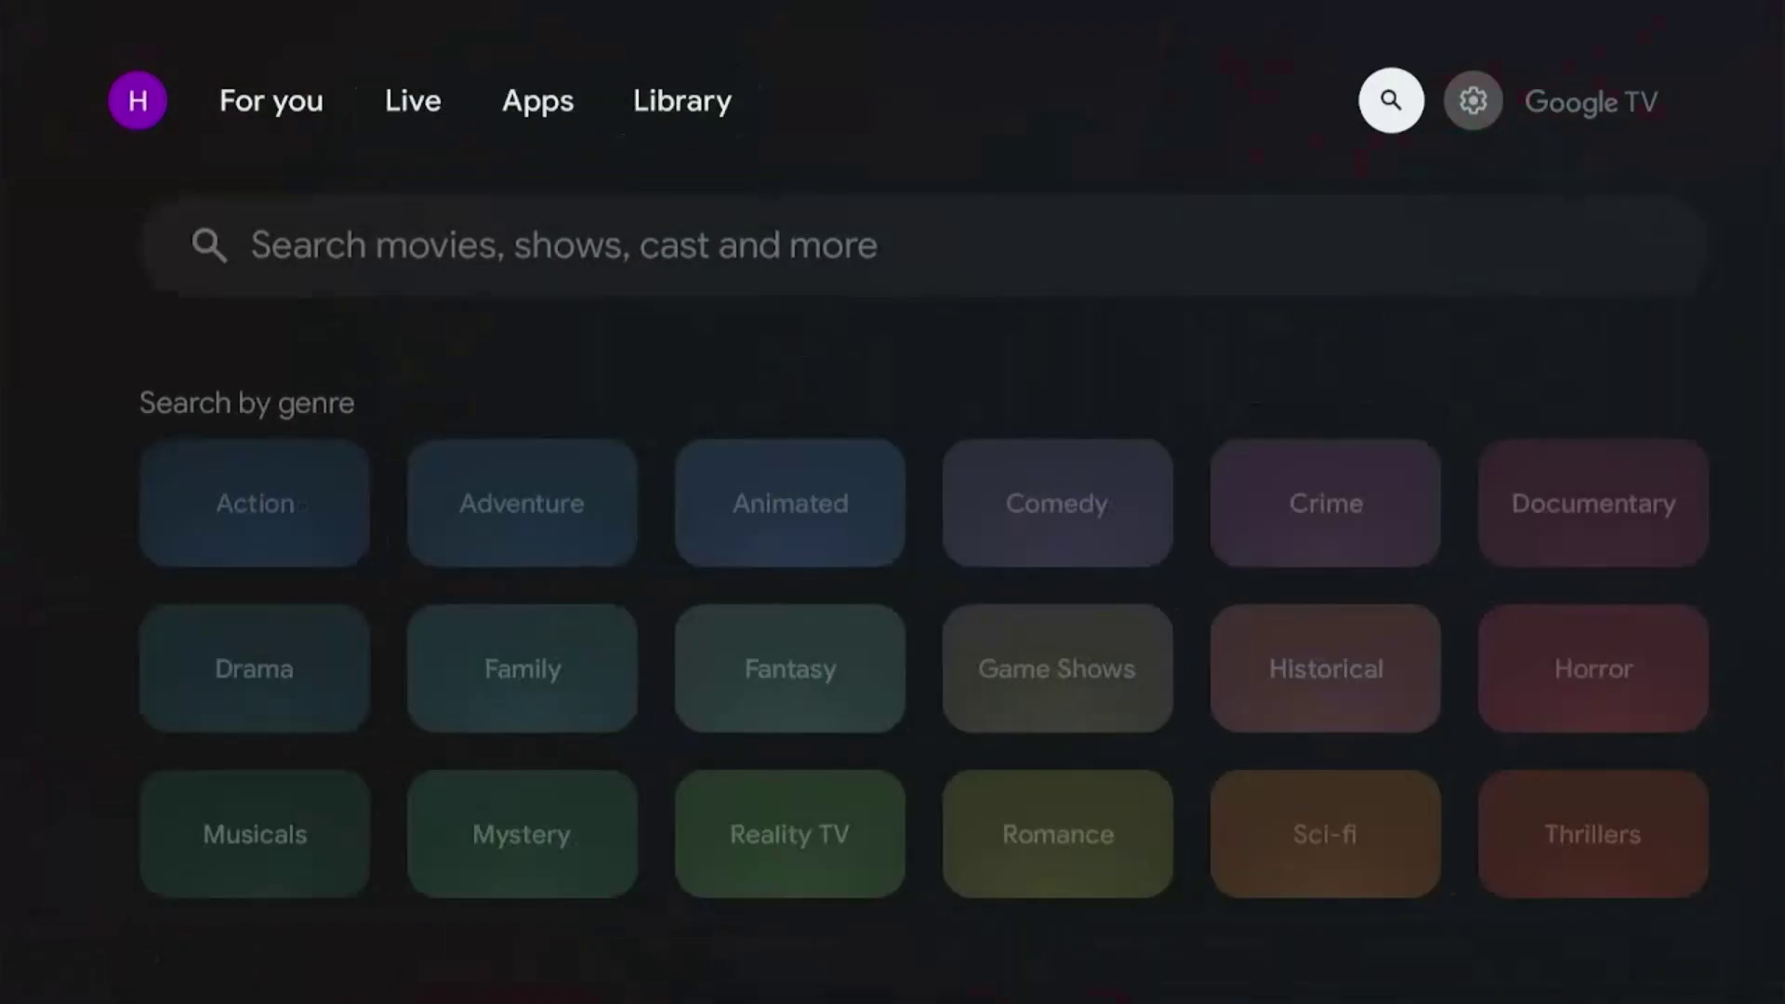
Open the device's Privacy settings from the home screen
key("Right")
key("Return")
key("Return")
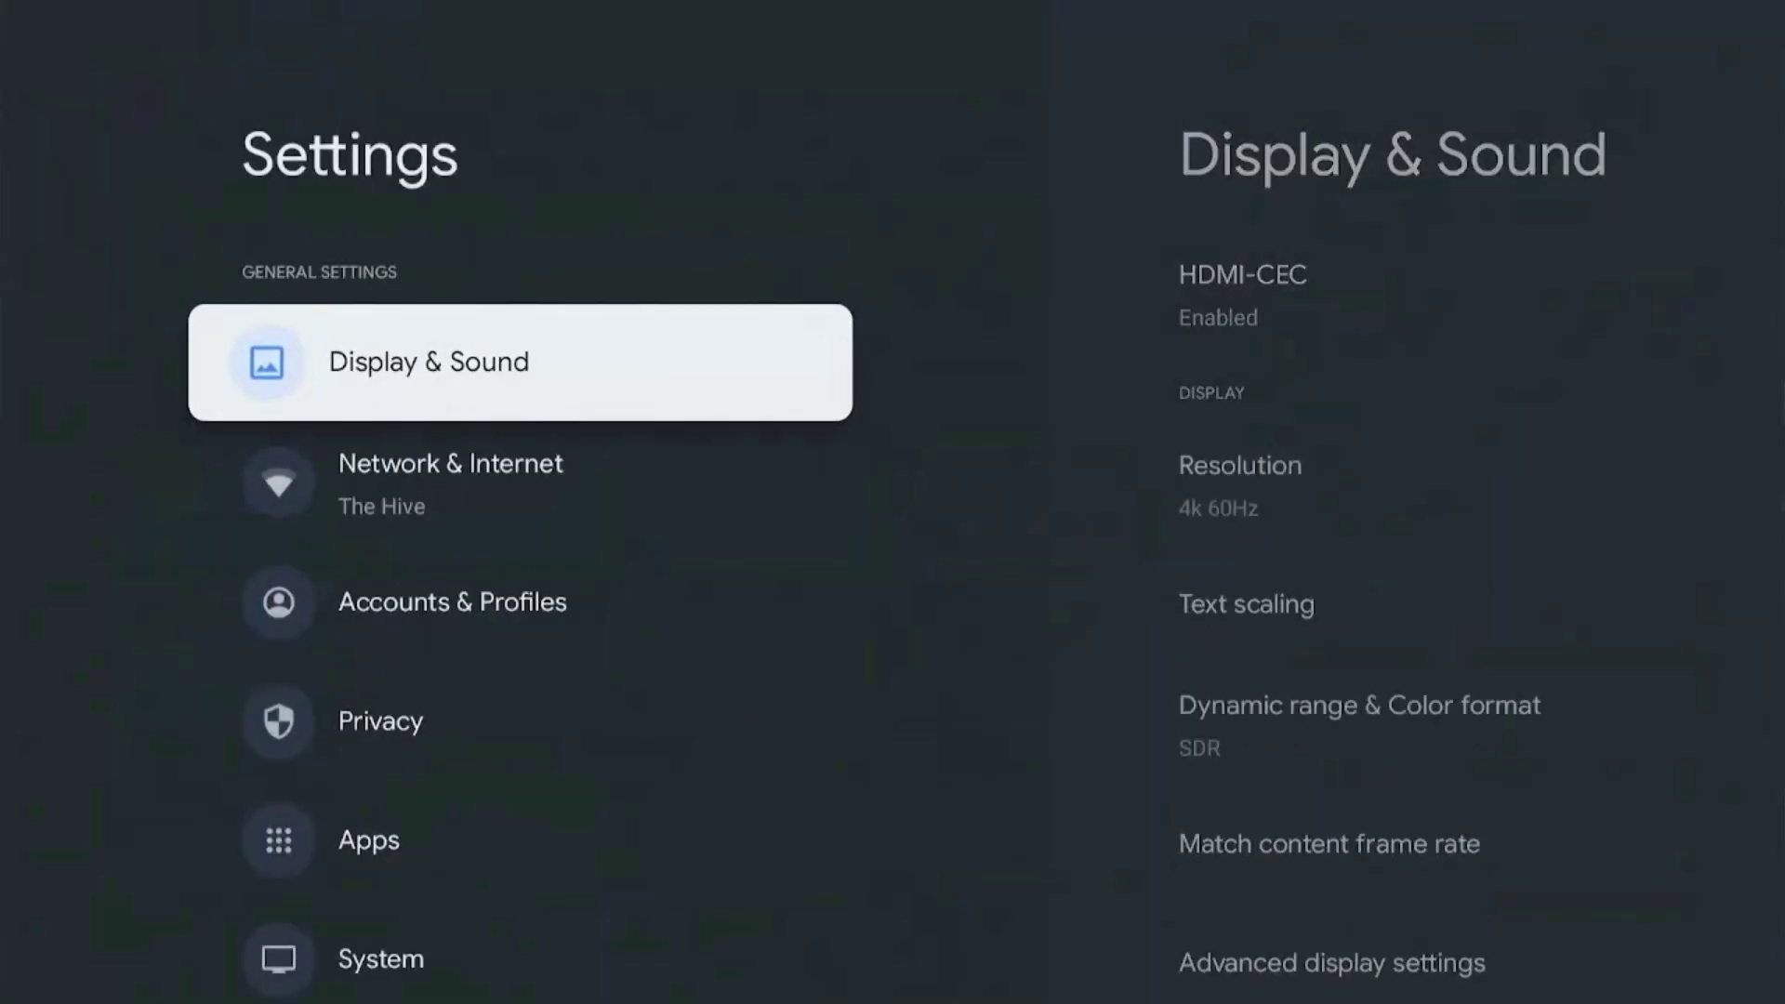
key("Down")
key("Down")
key("Down")
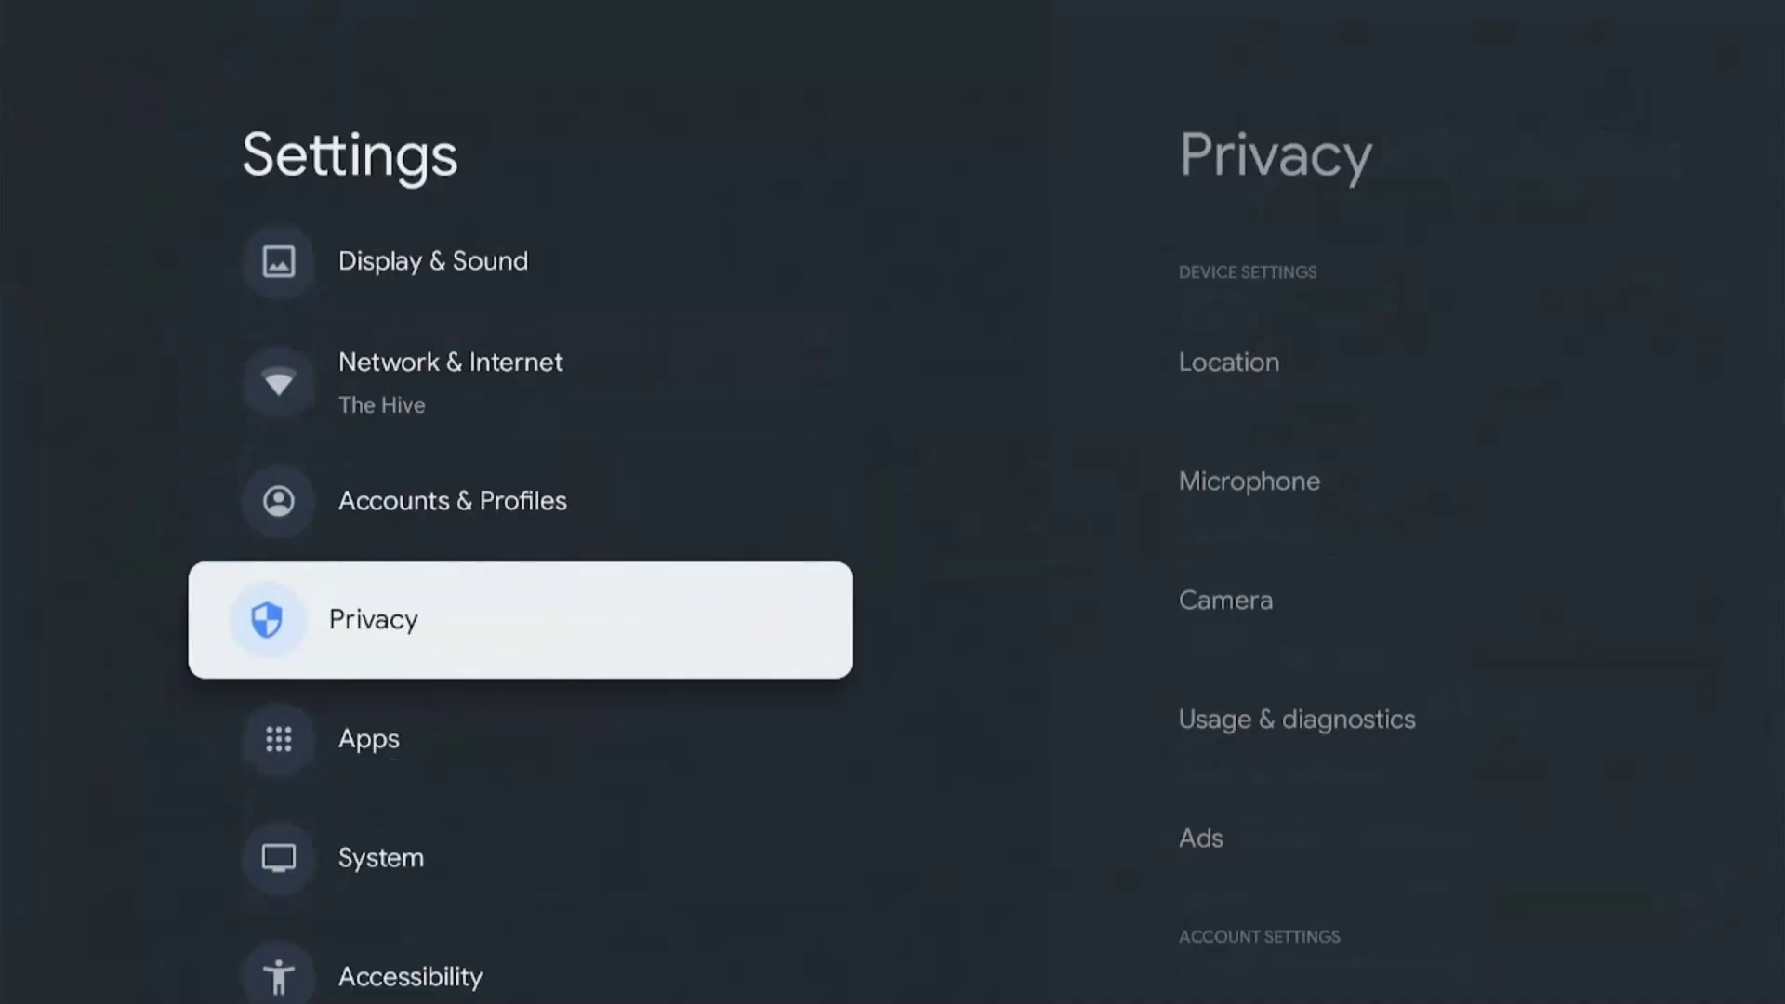
key("Return")
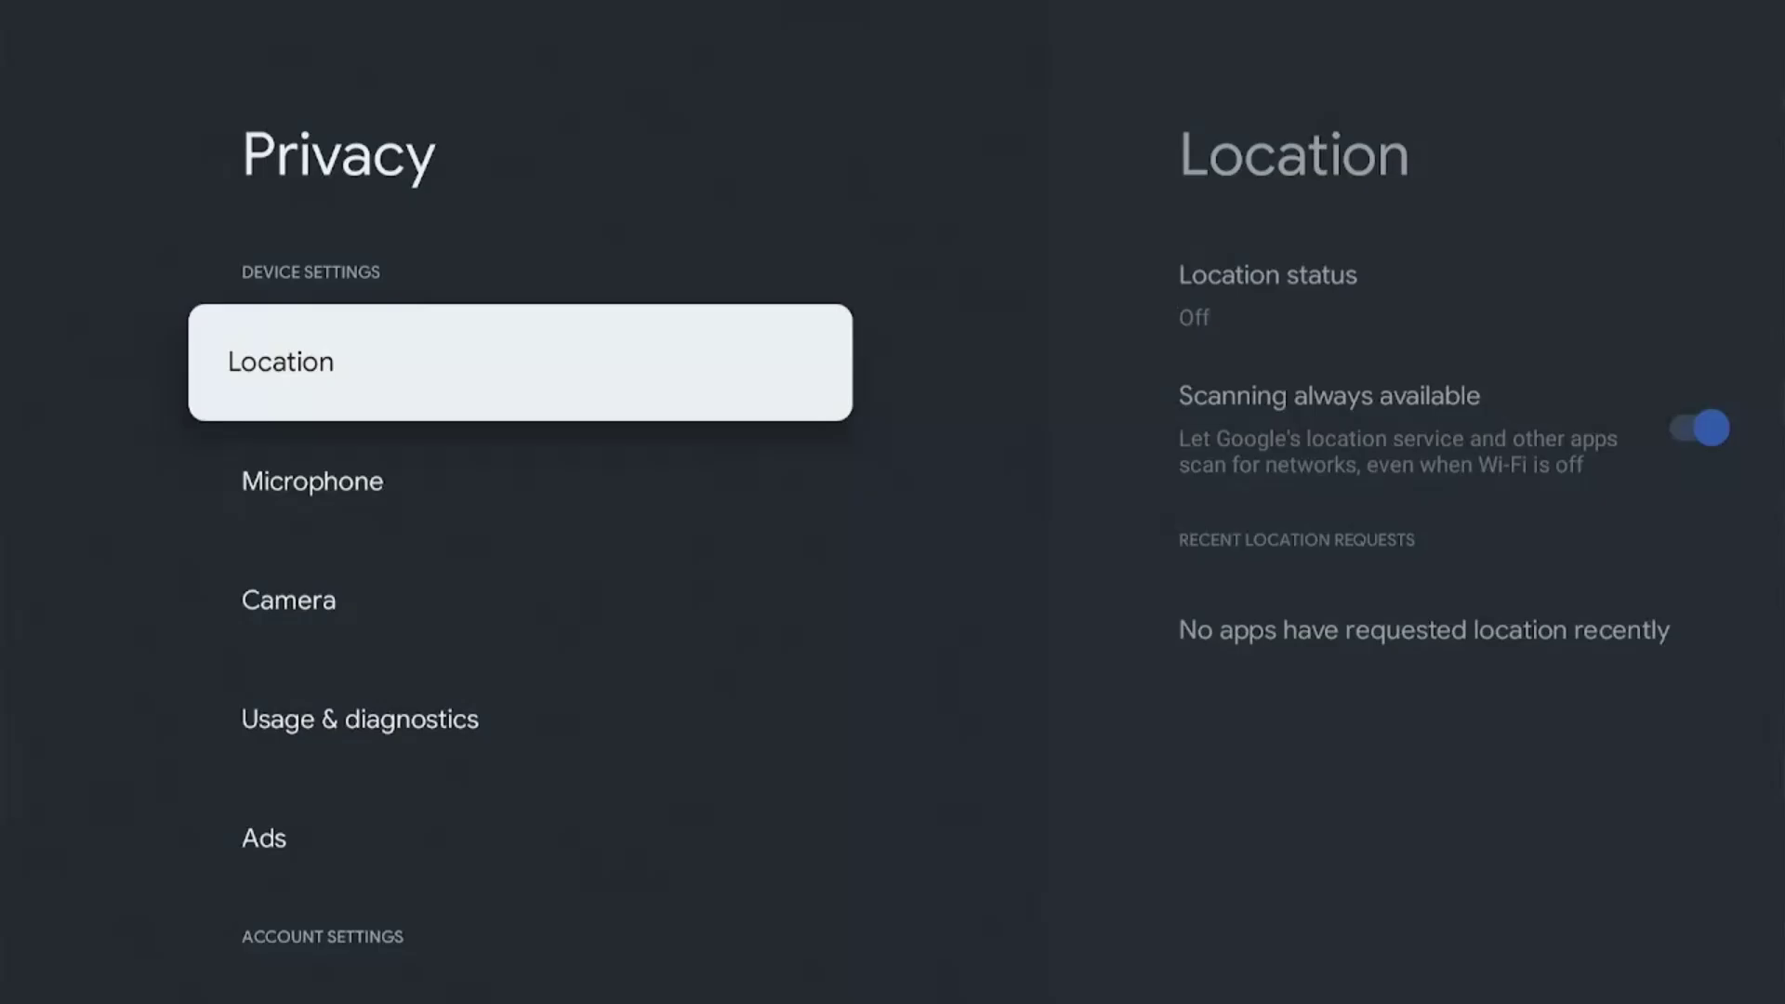
Set the device's location status to Off and return to the privacy options
key("Return")
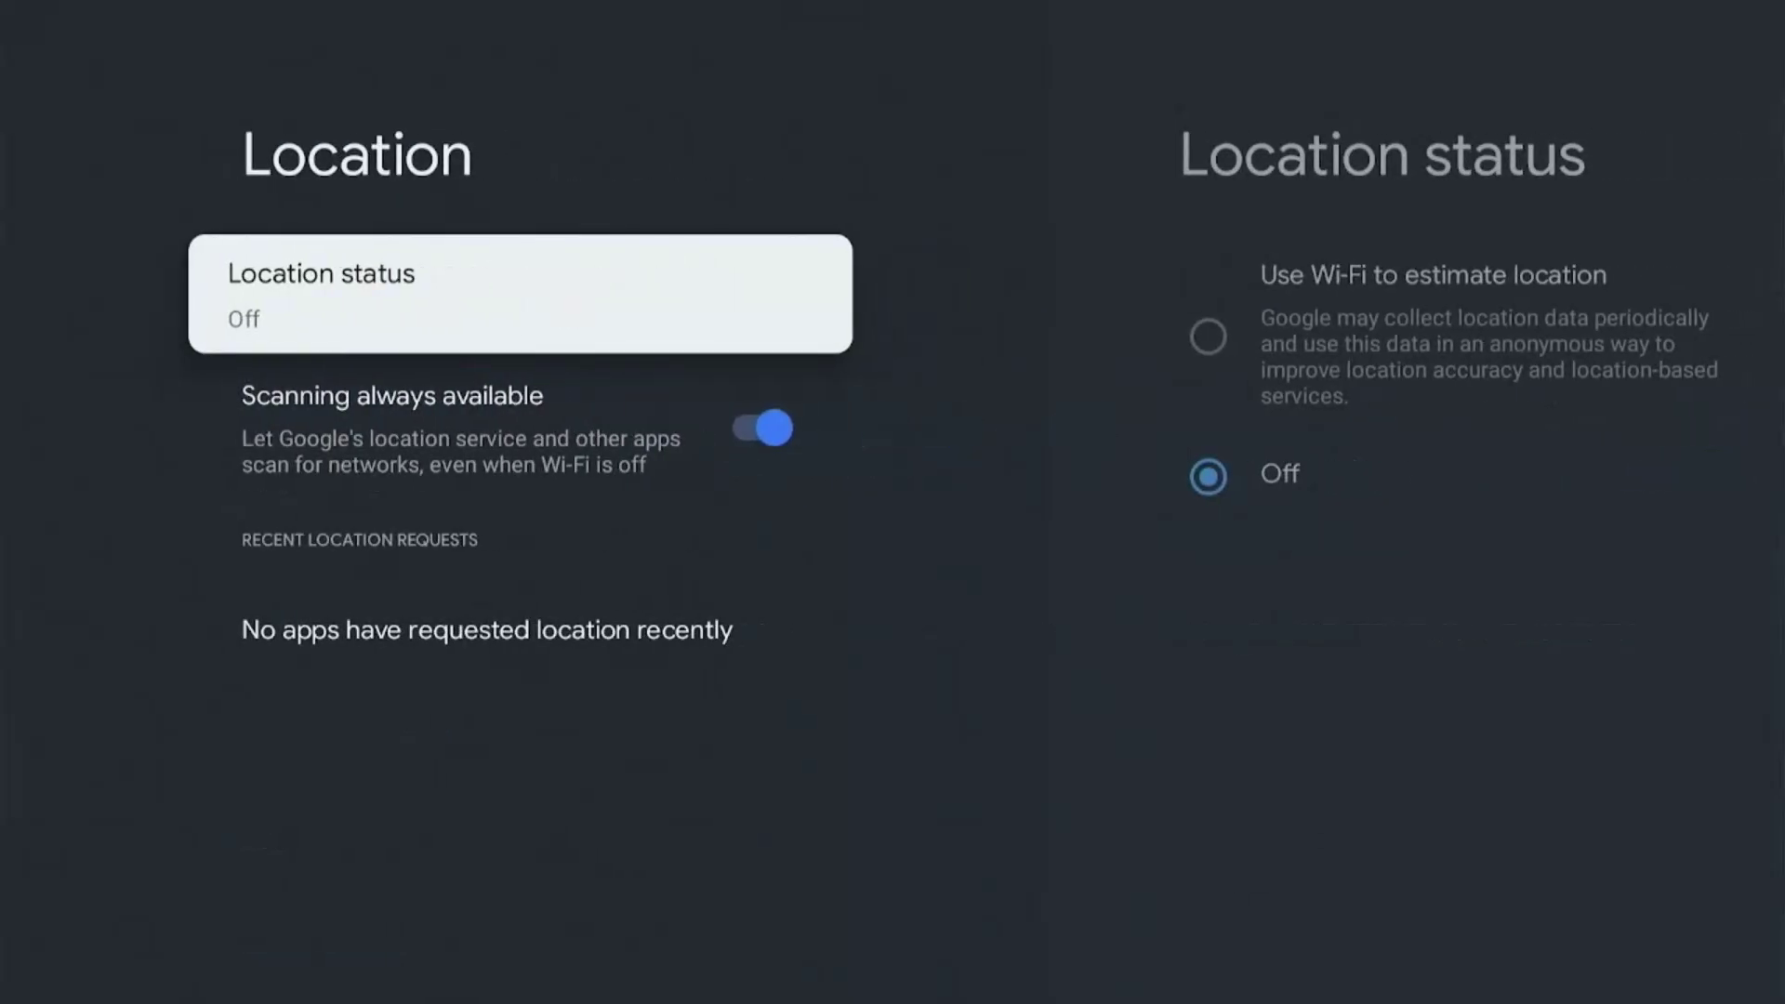
key("Return")
key("Down")
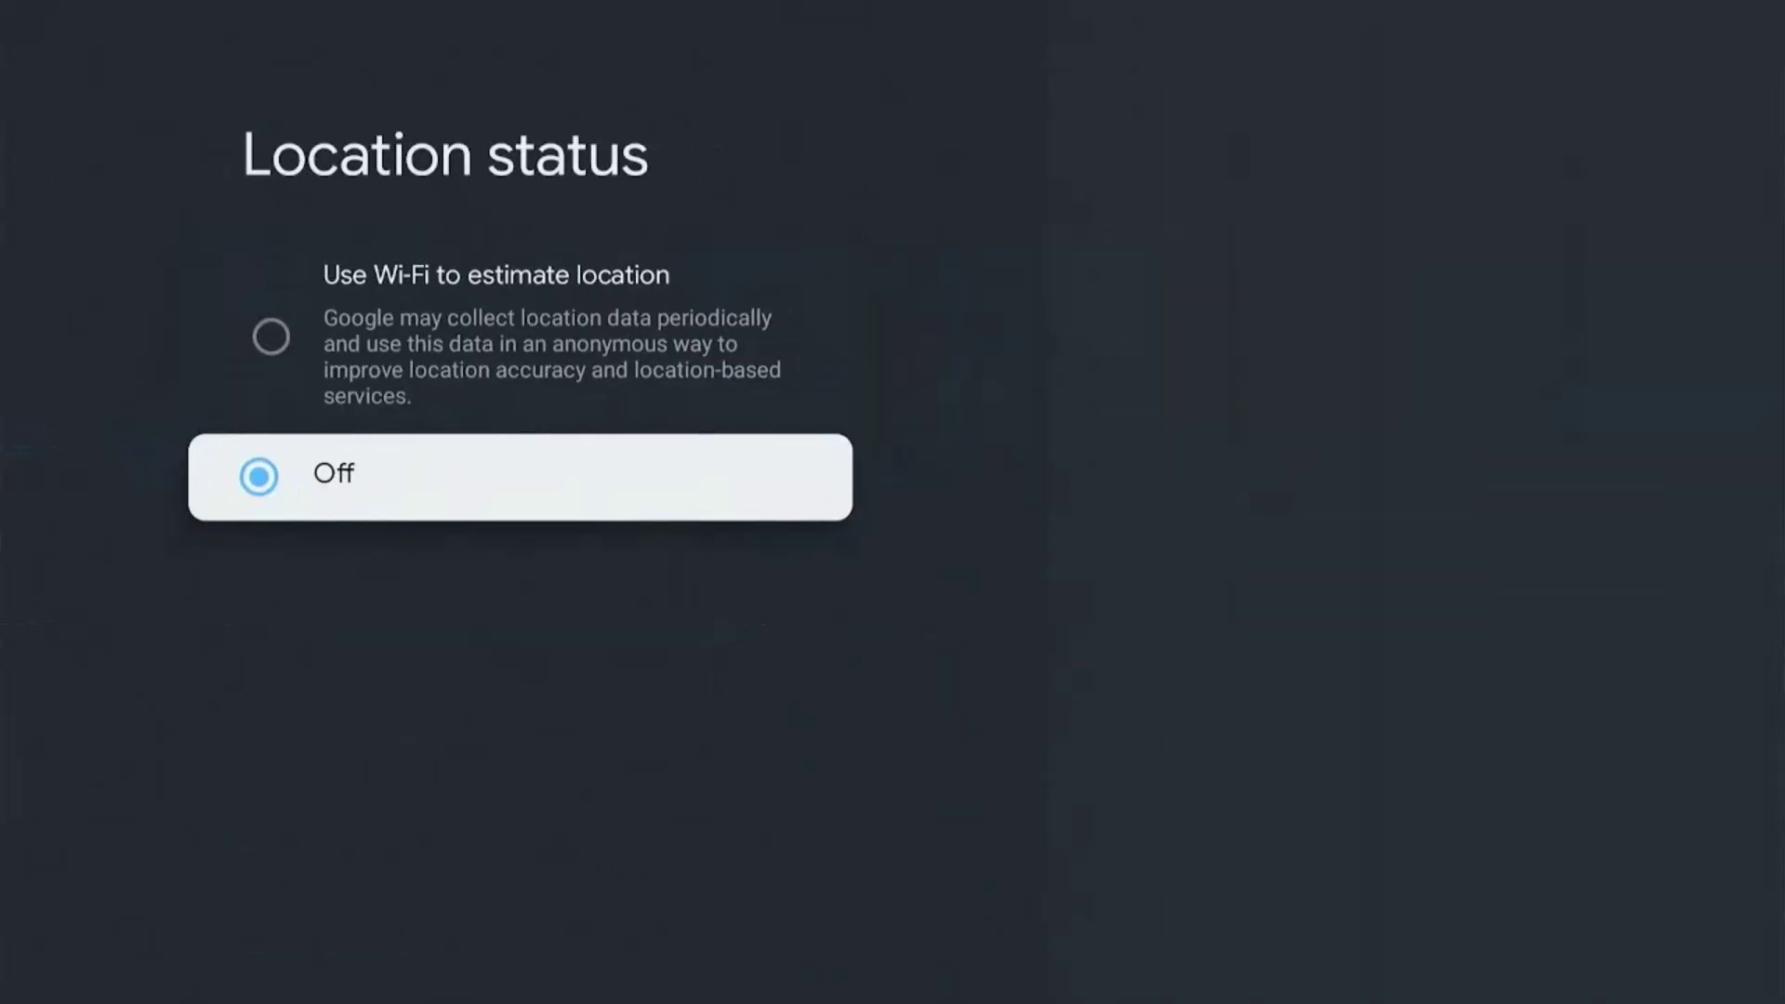
key("Return")
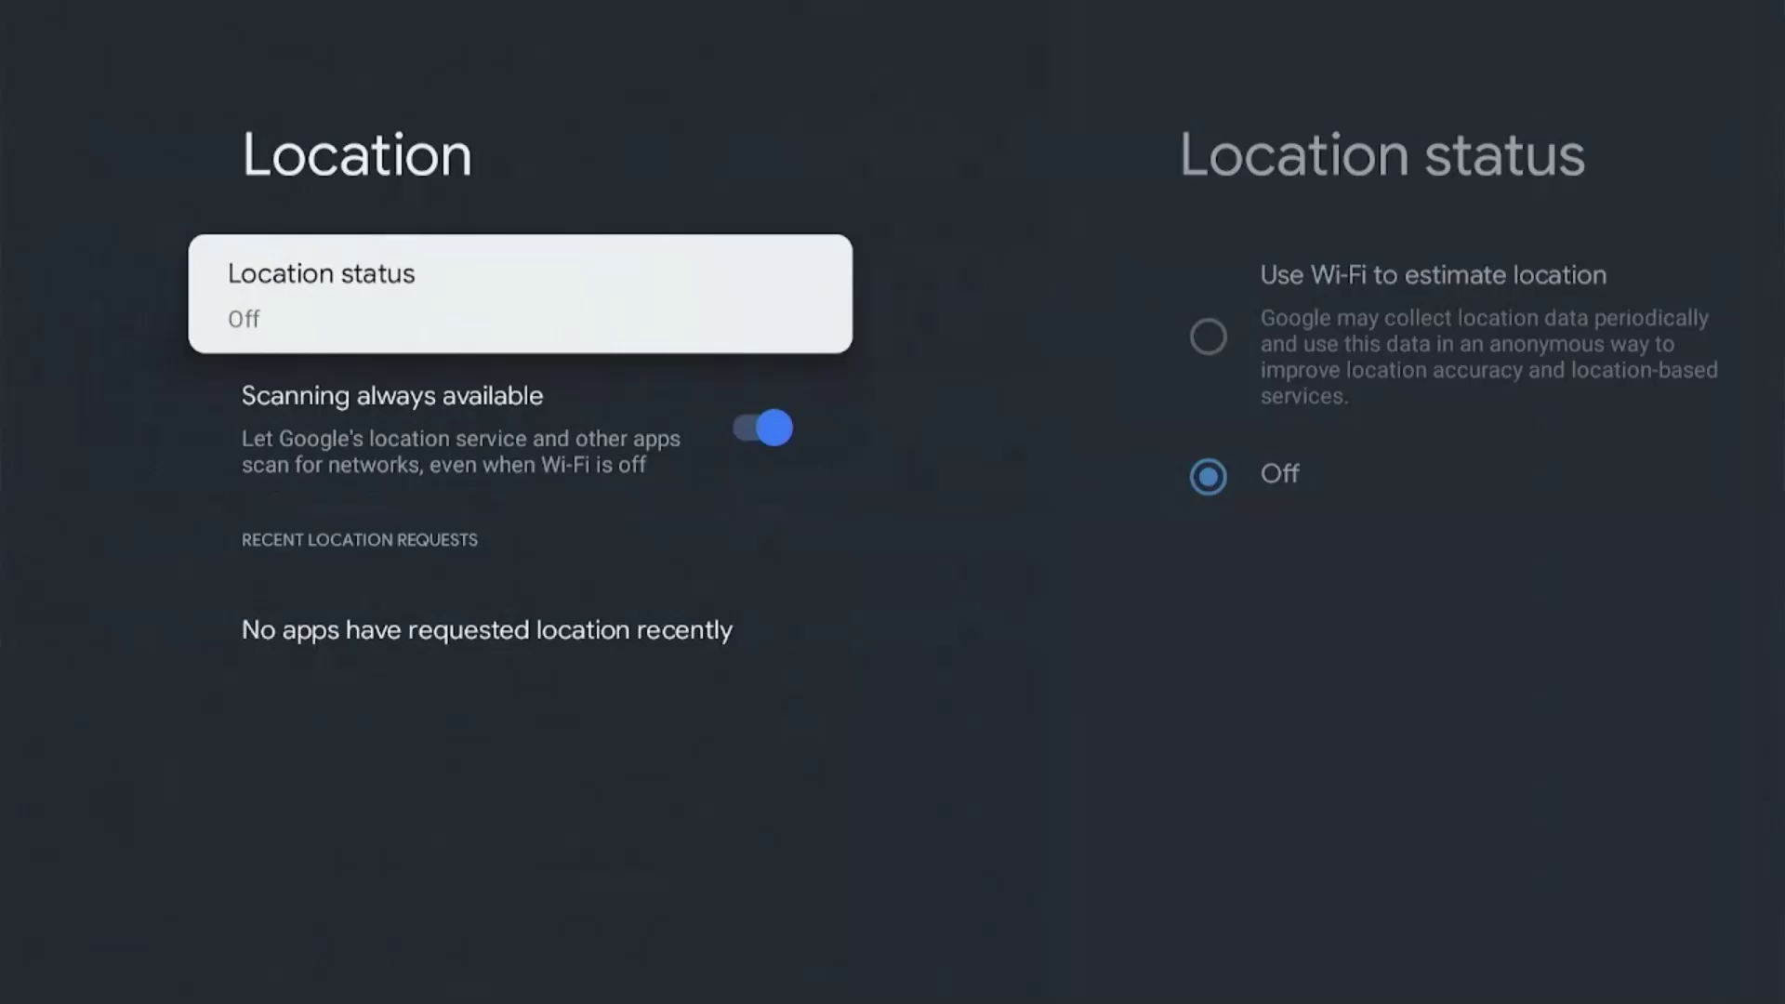
key("Escape")
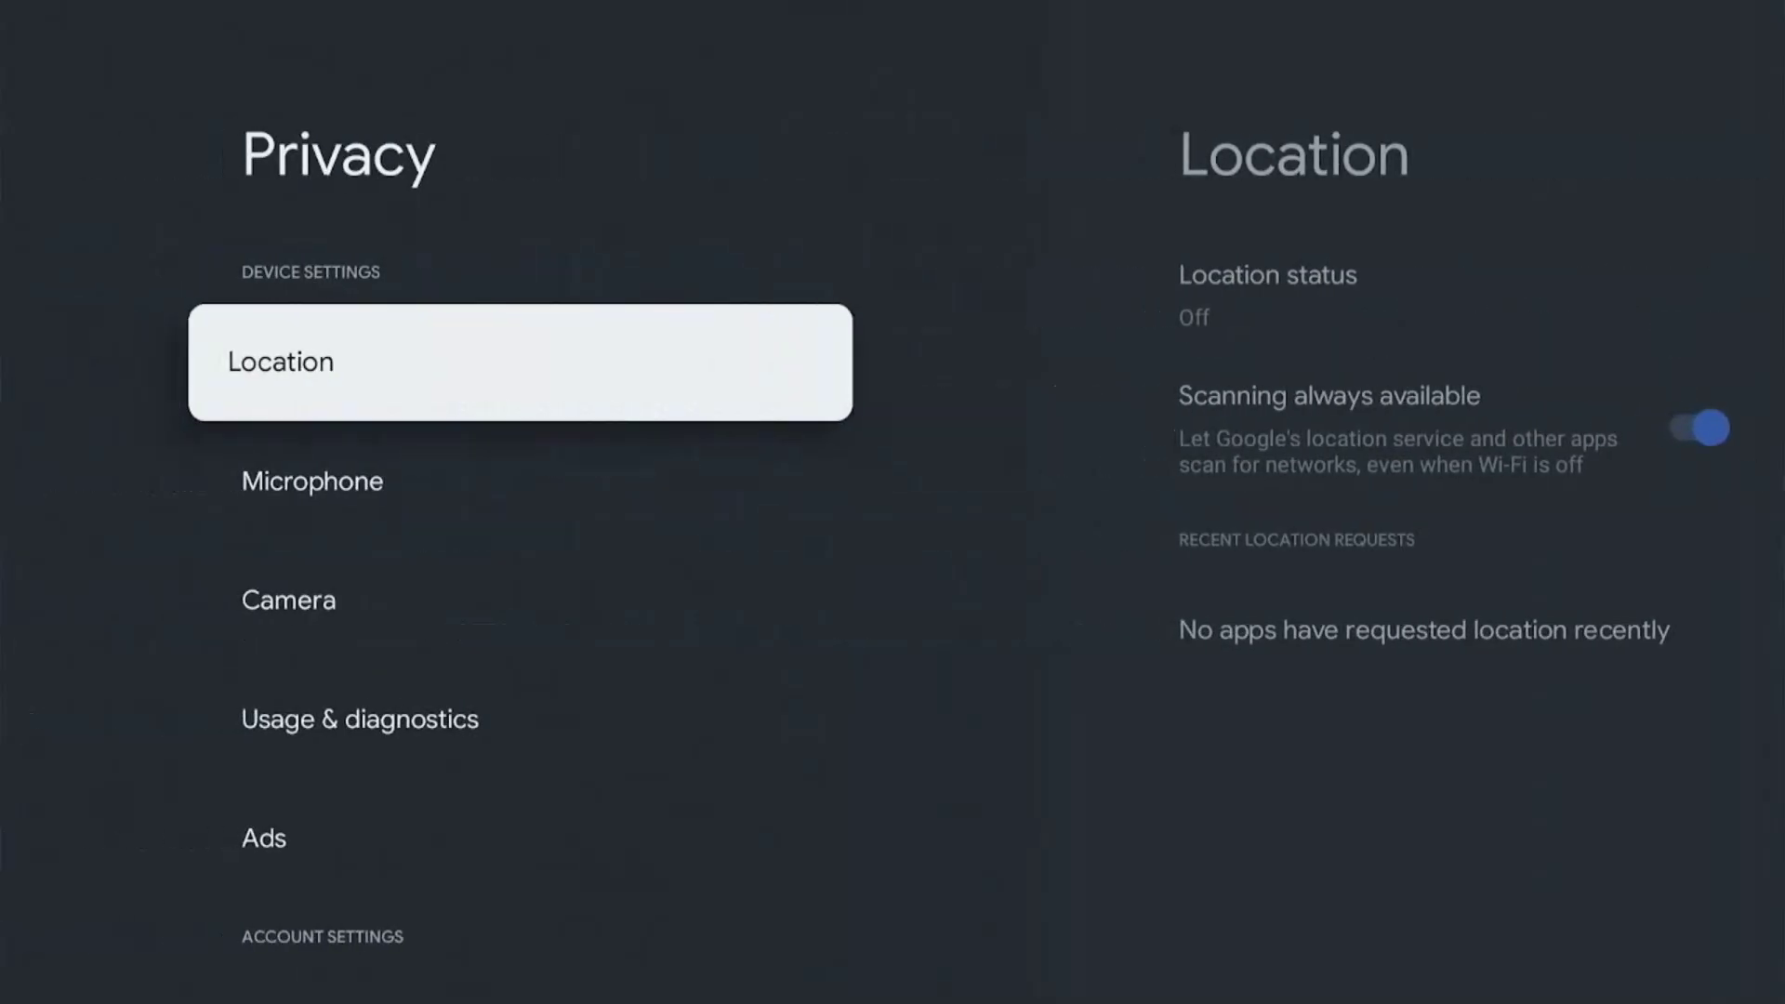
Turn off "Scan apps with Play Protect" in the Security section of the privacy options
key("Down")
key("Down")
key("Down")
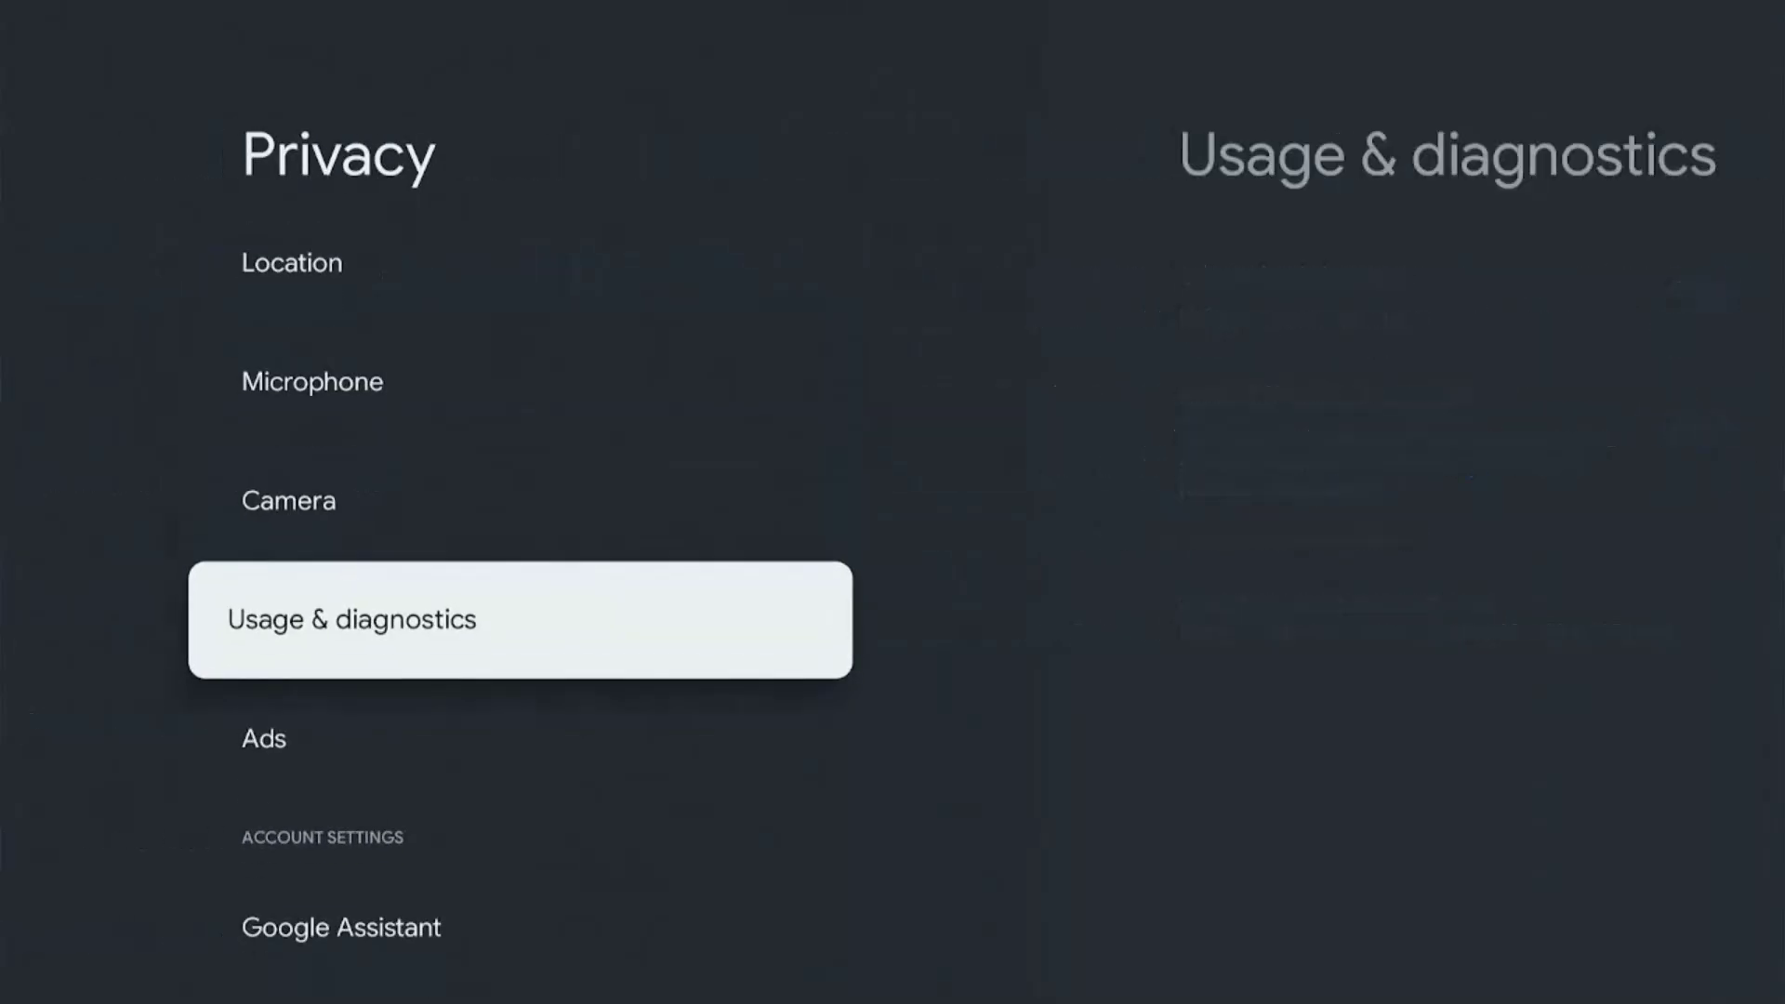
key("Down")
key("Down")
key("Down")
key("Down")
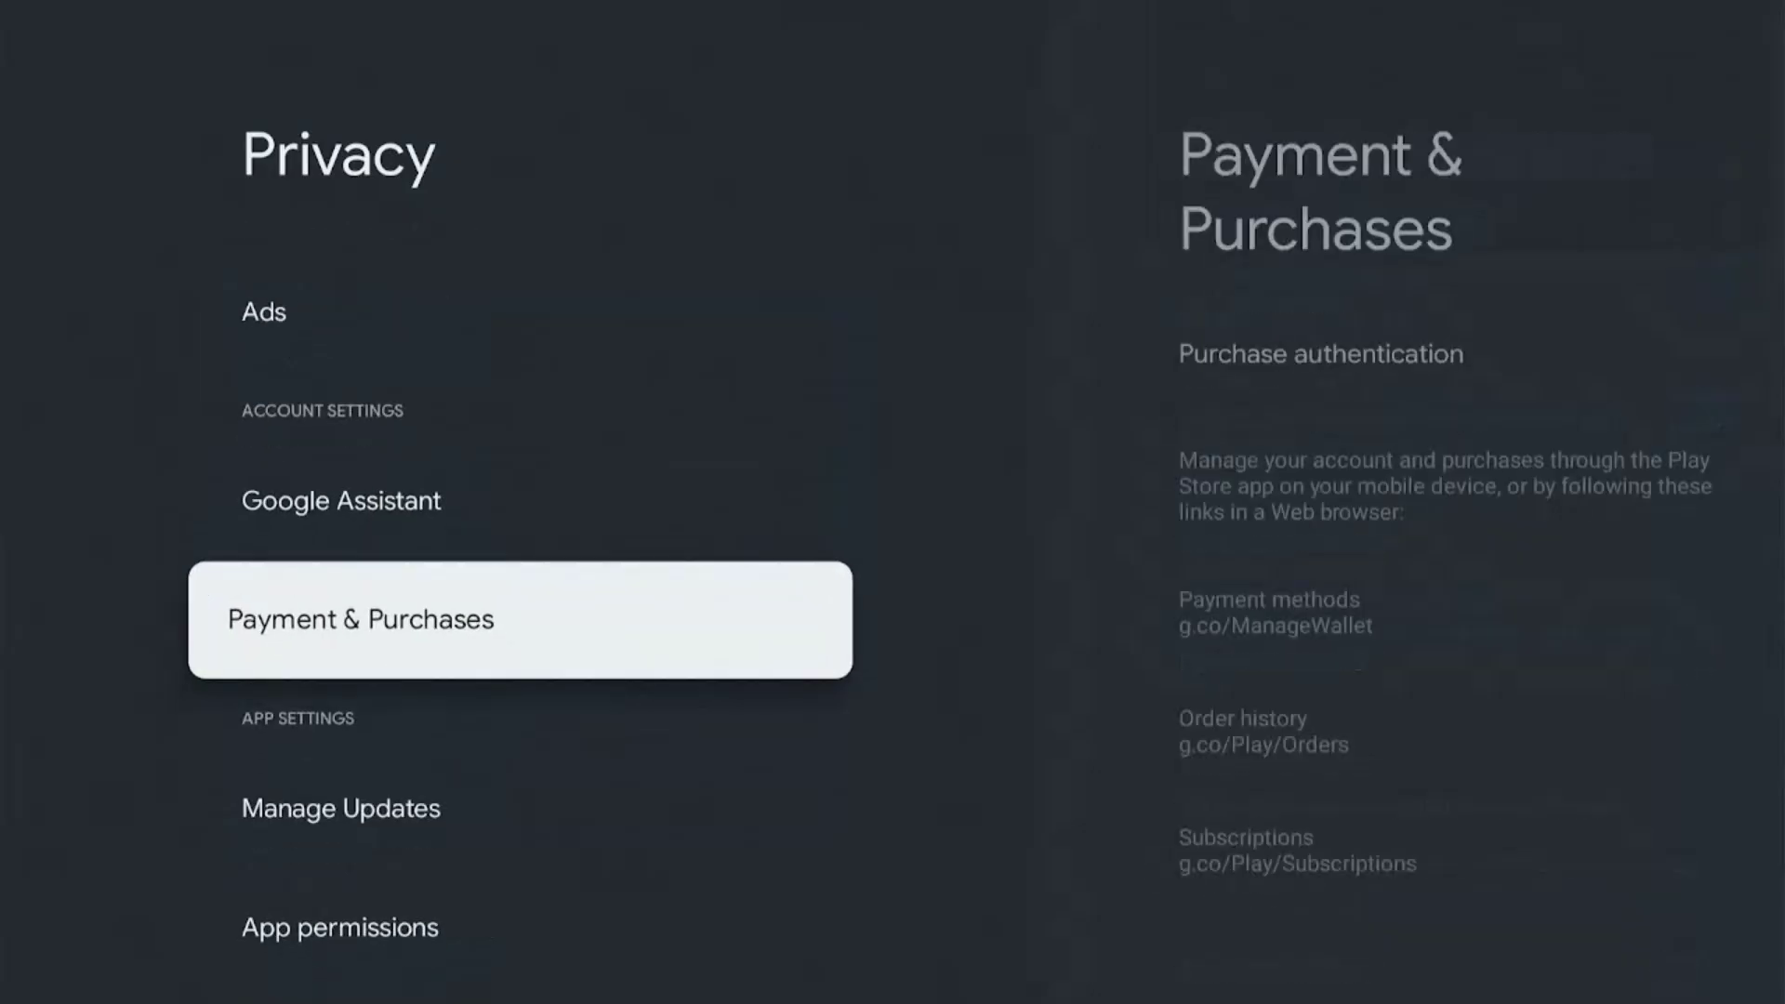
key("Down")
key("Down")
key("Down")
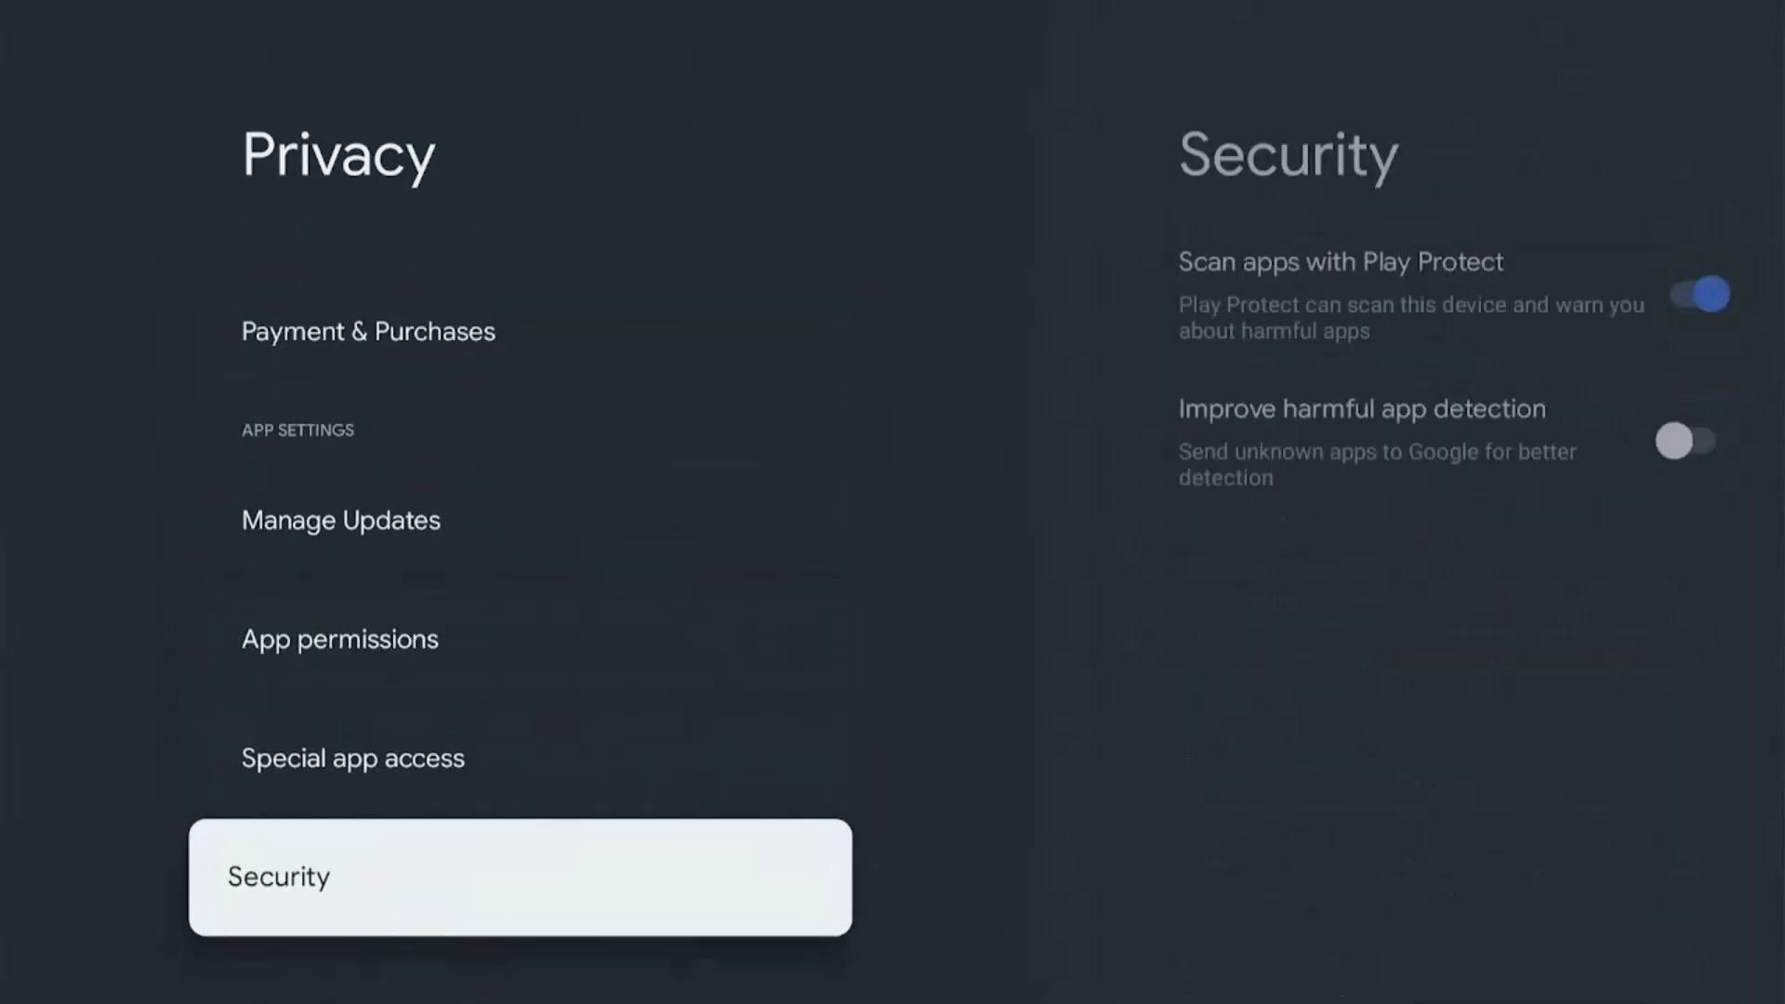
key("Return")
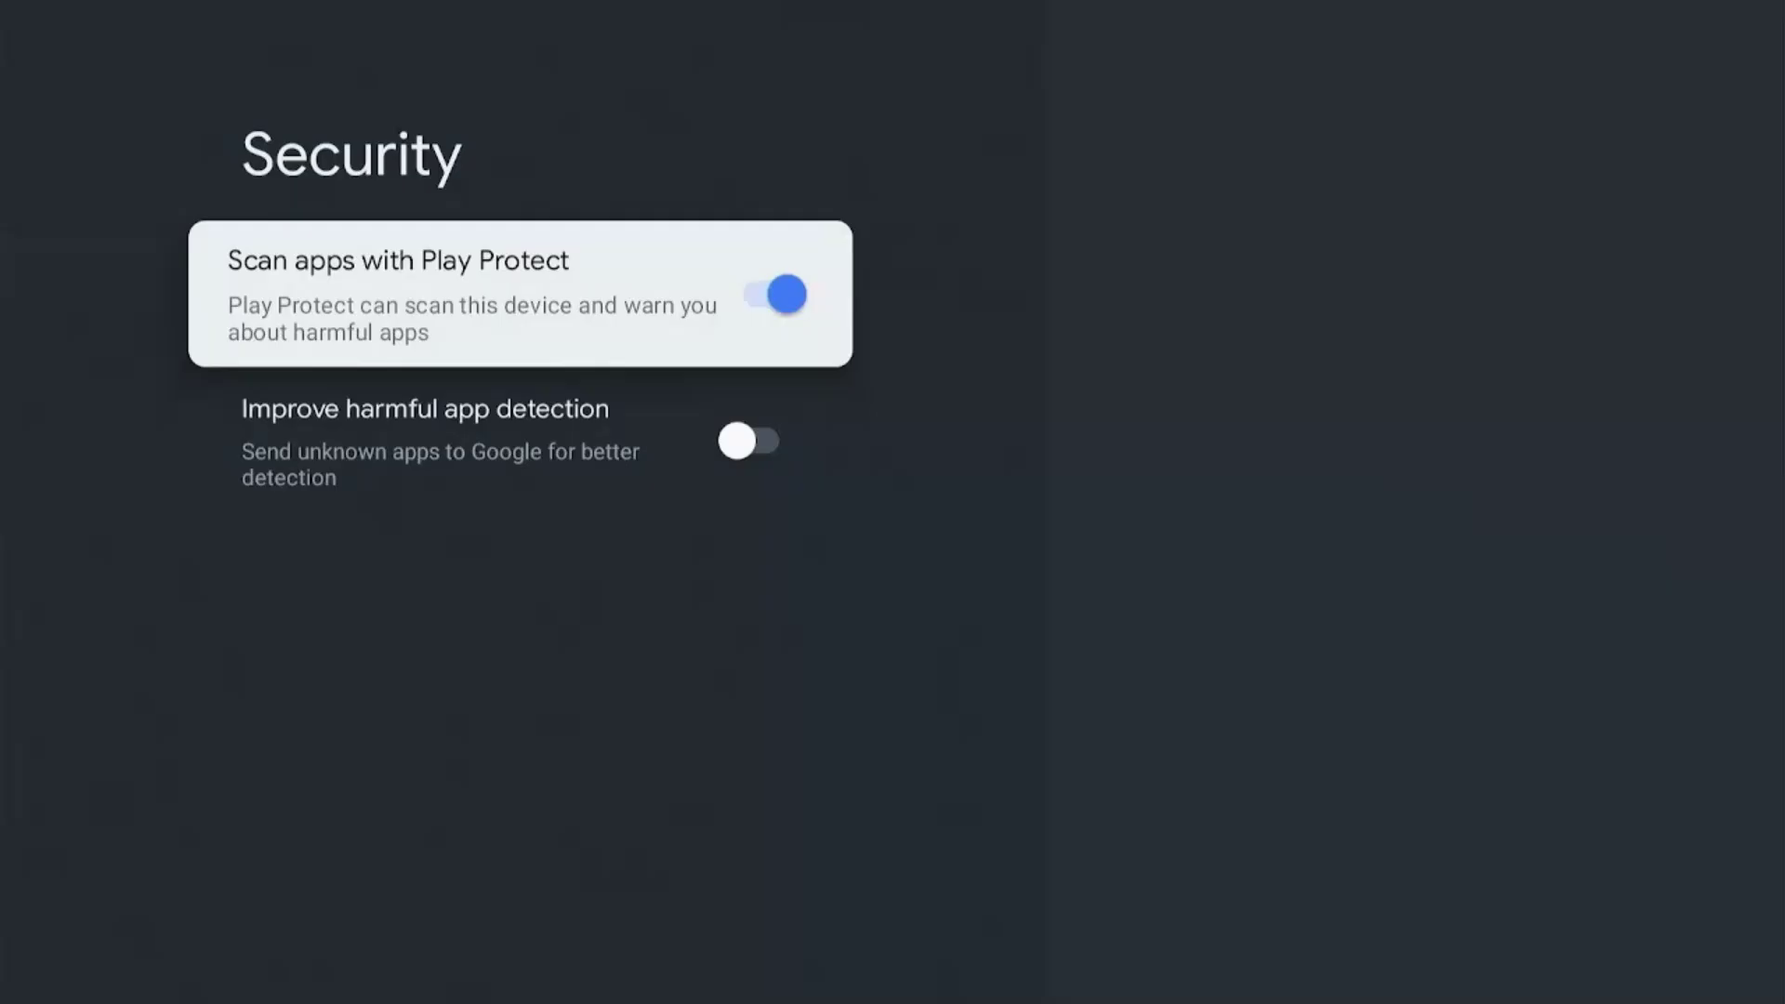
key("Return")
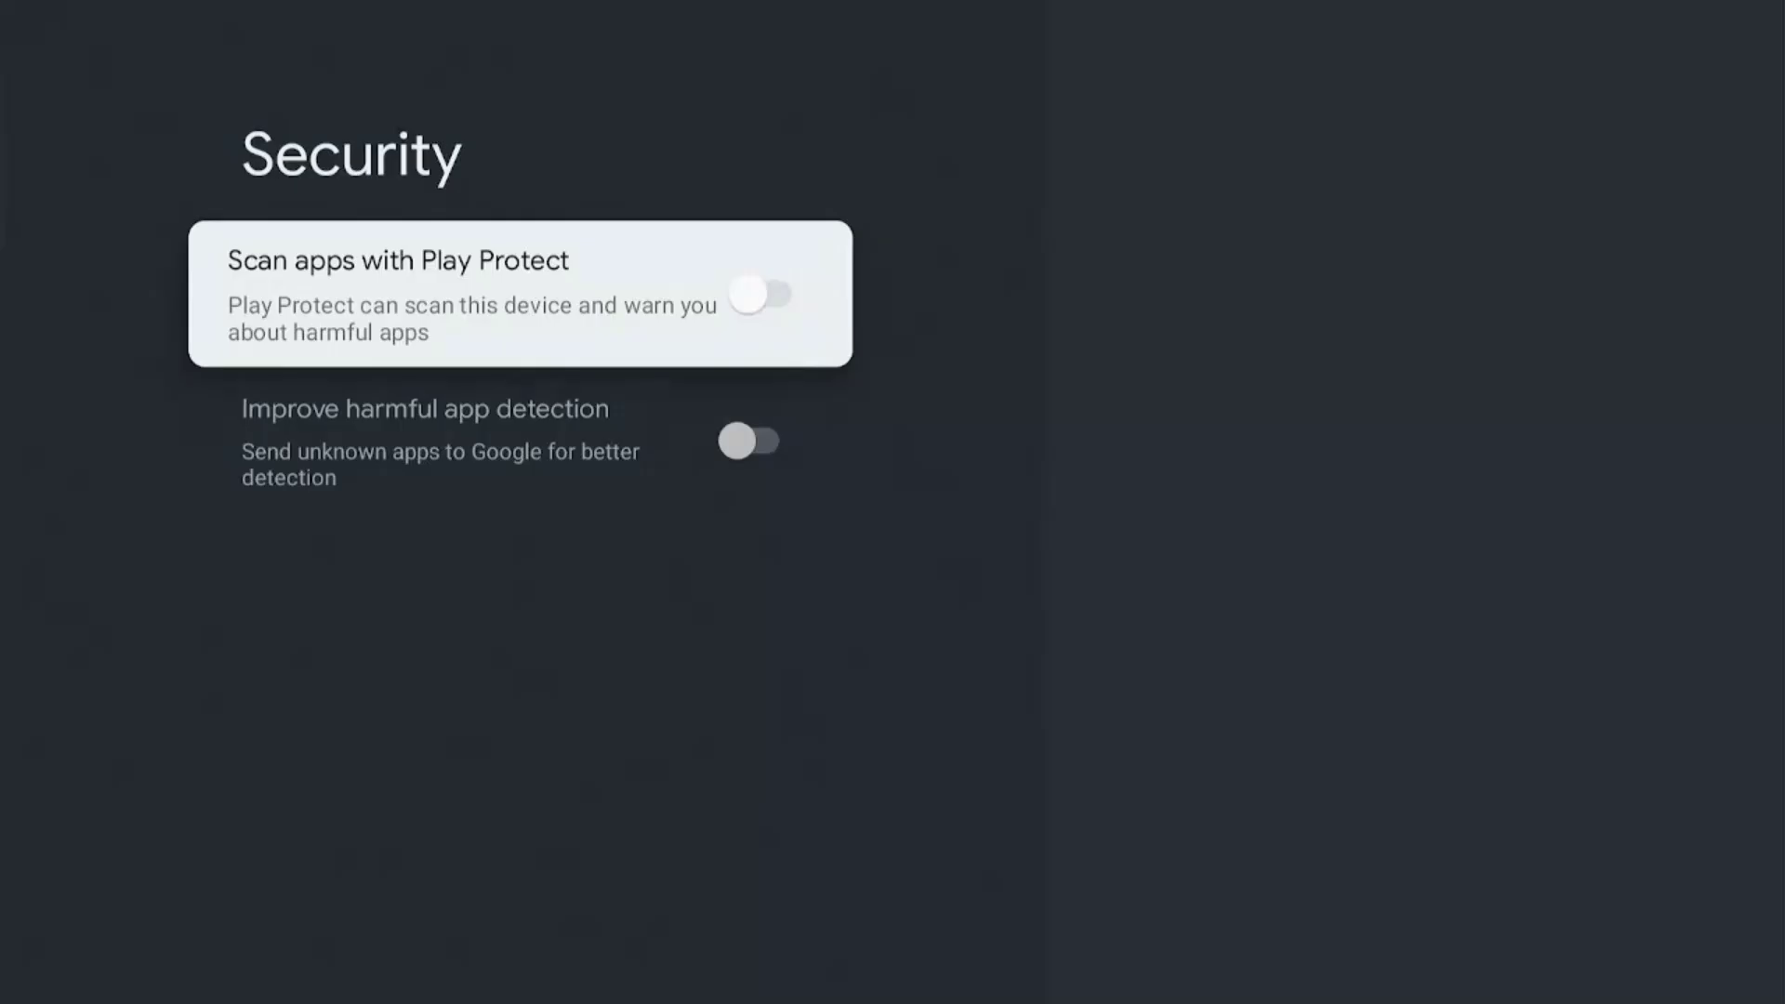
key("Escape")
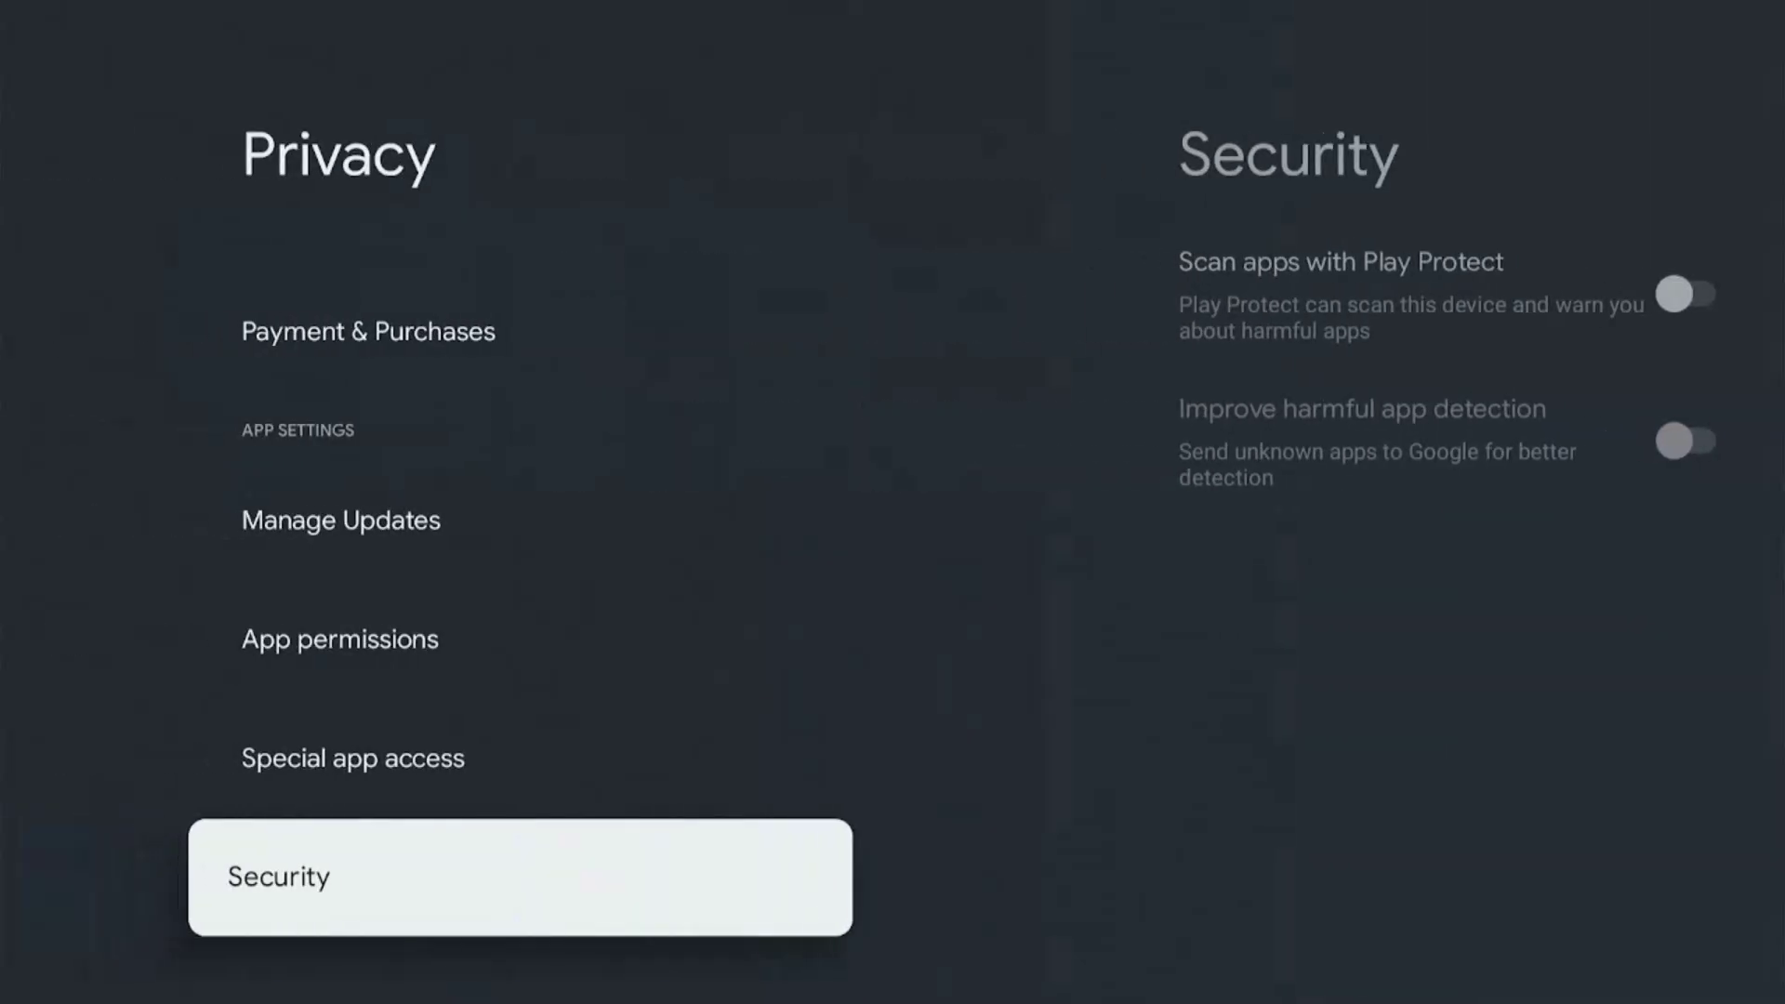
Open the Ads page among the device's privacy options
key("Up")
key("Up")
key("Up")
key("Up")
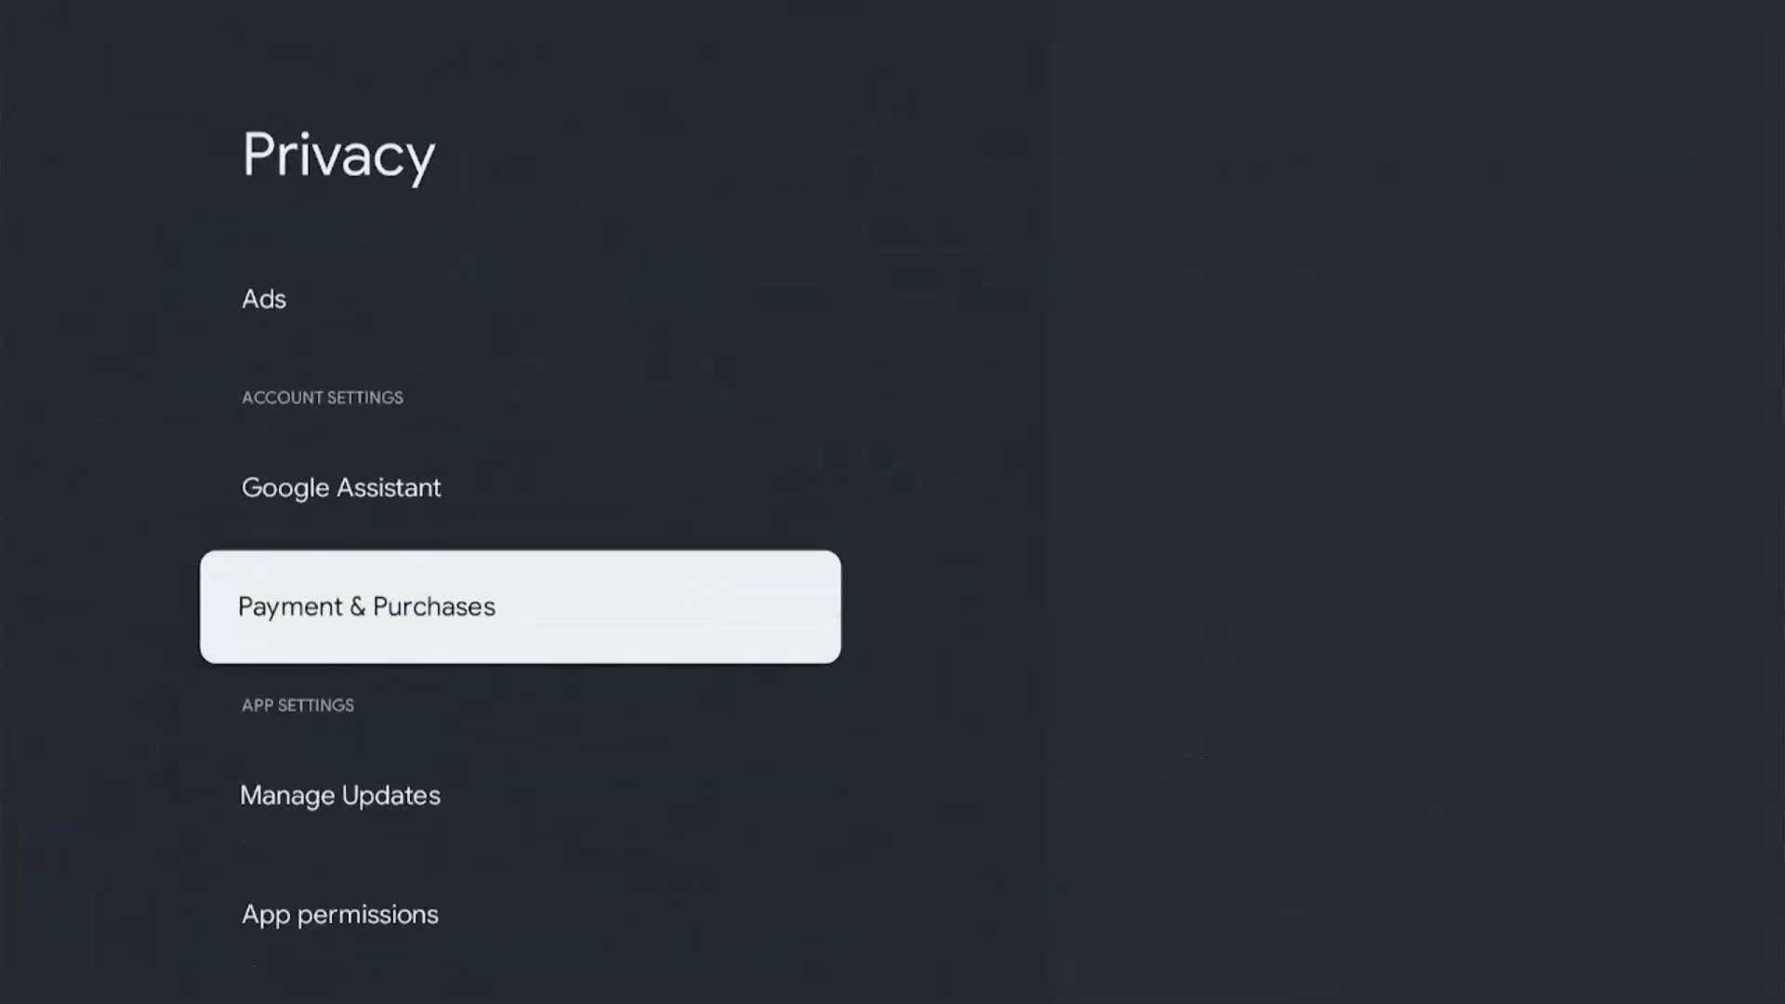
key("Up")
key("Up")
key("Return")
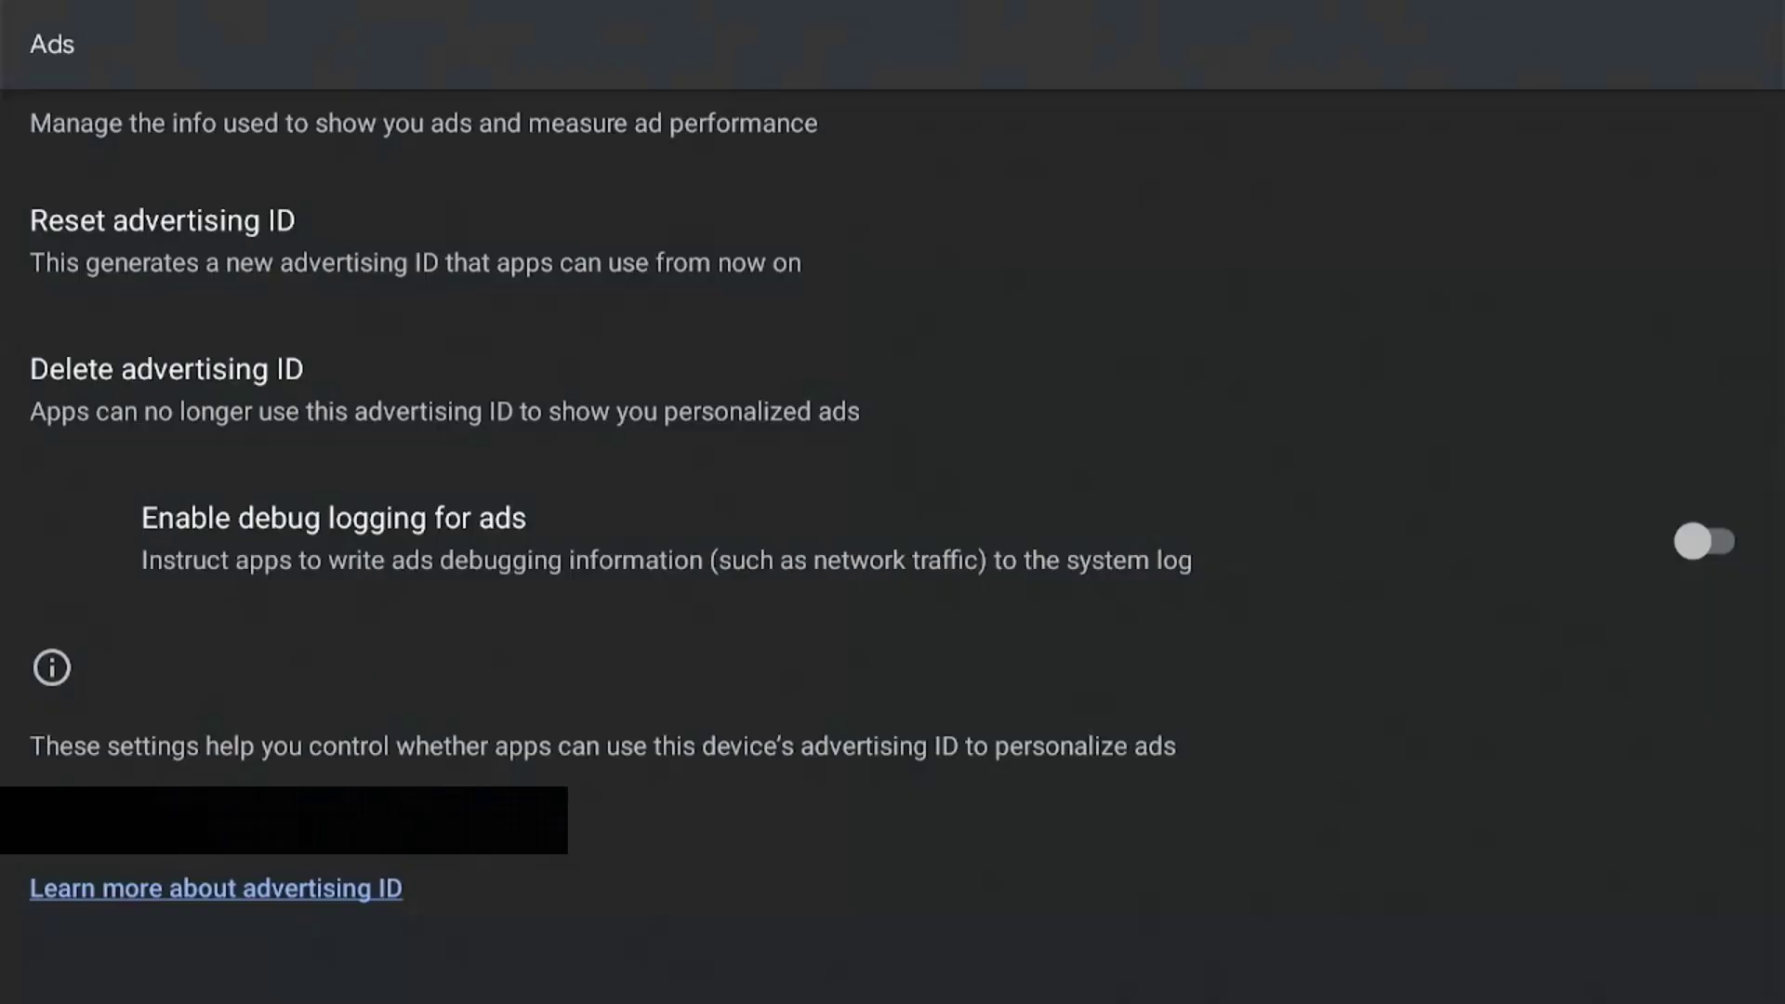
Delete the device's advertising ID so apps cannot use it for personalized ads
left_click(216, 888)
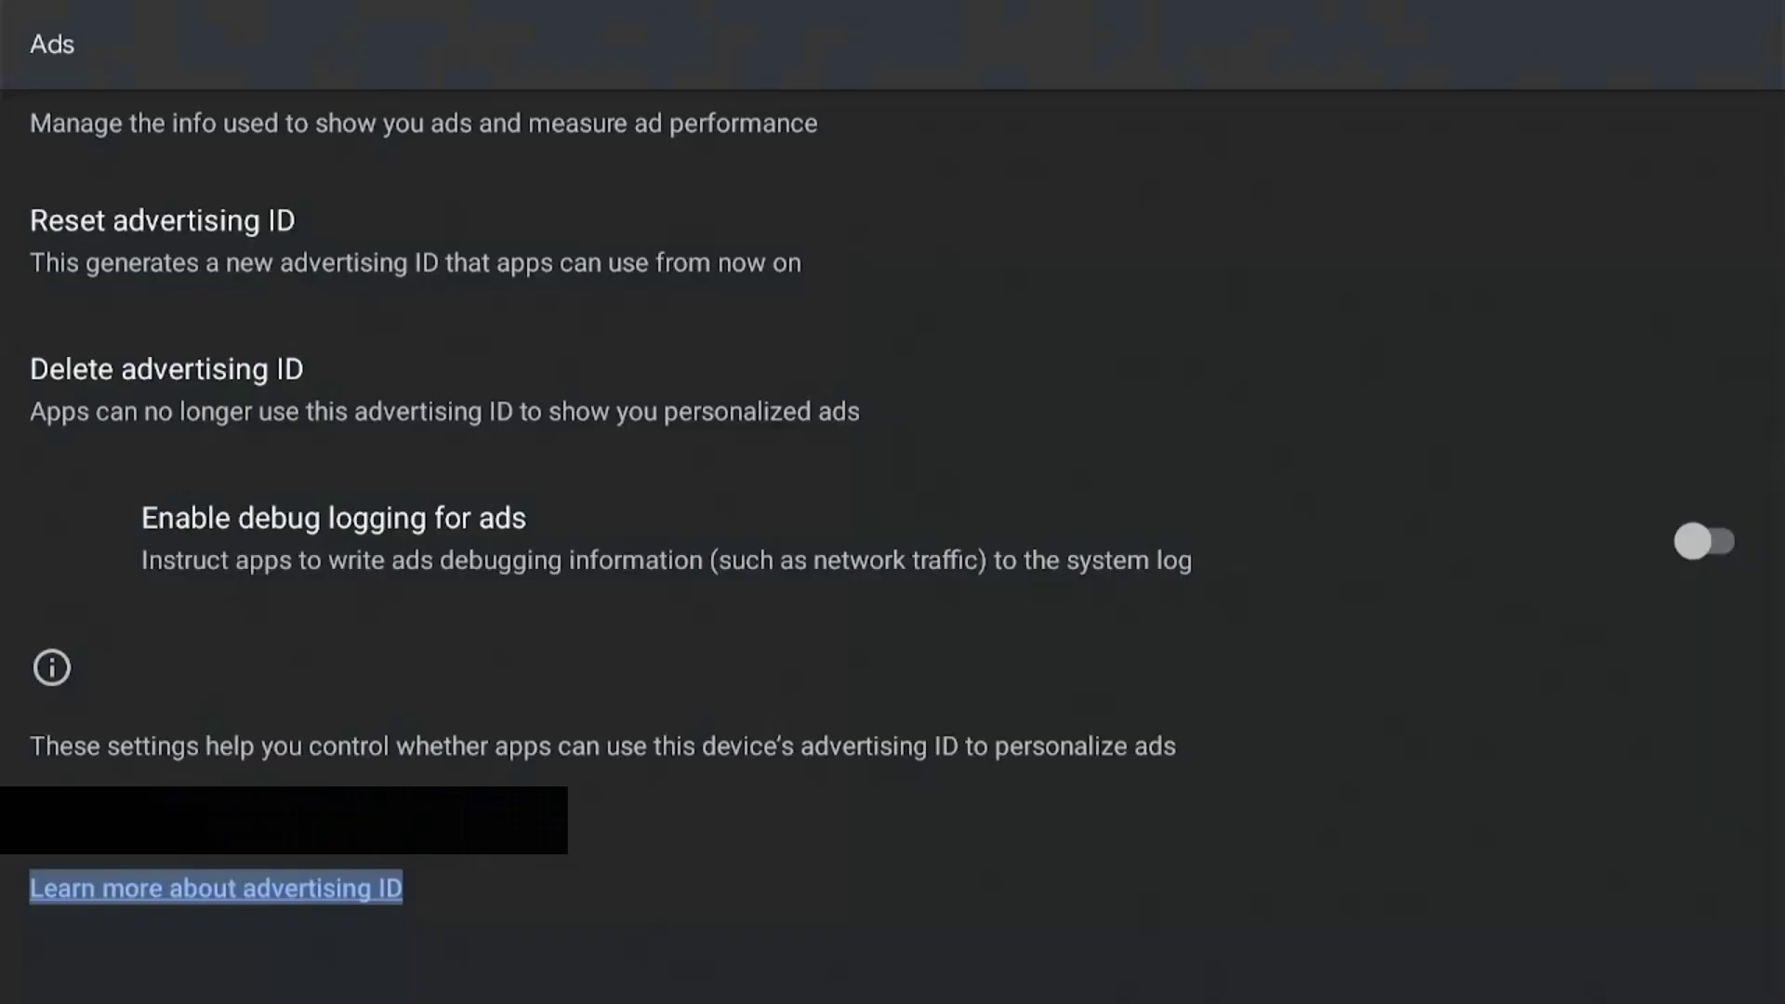
key("Up")
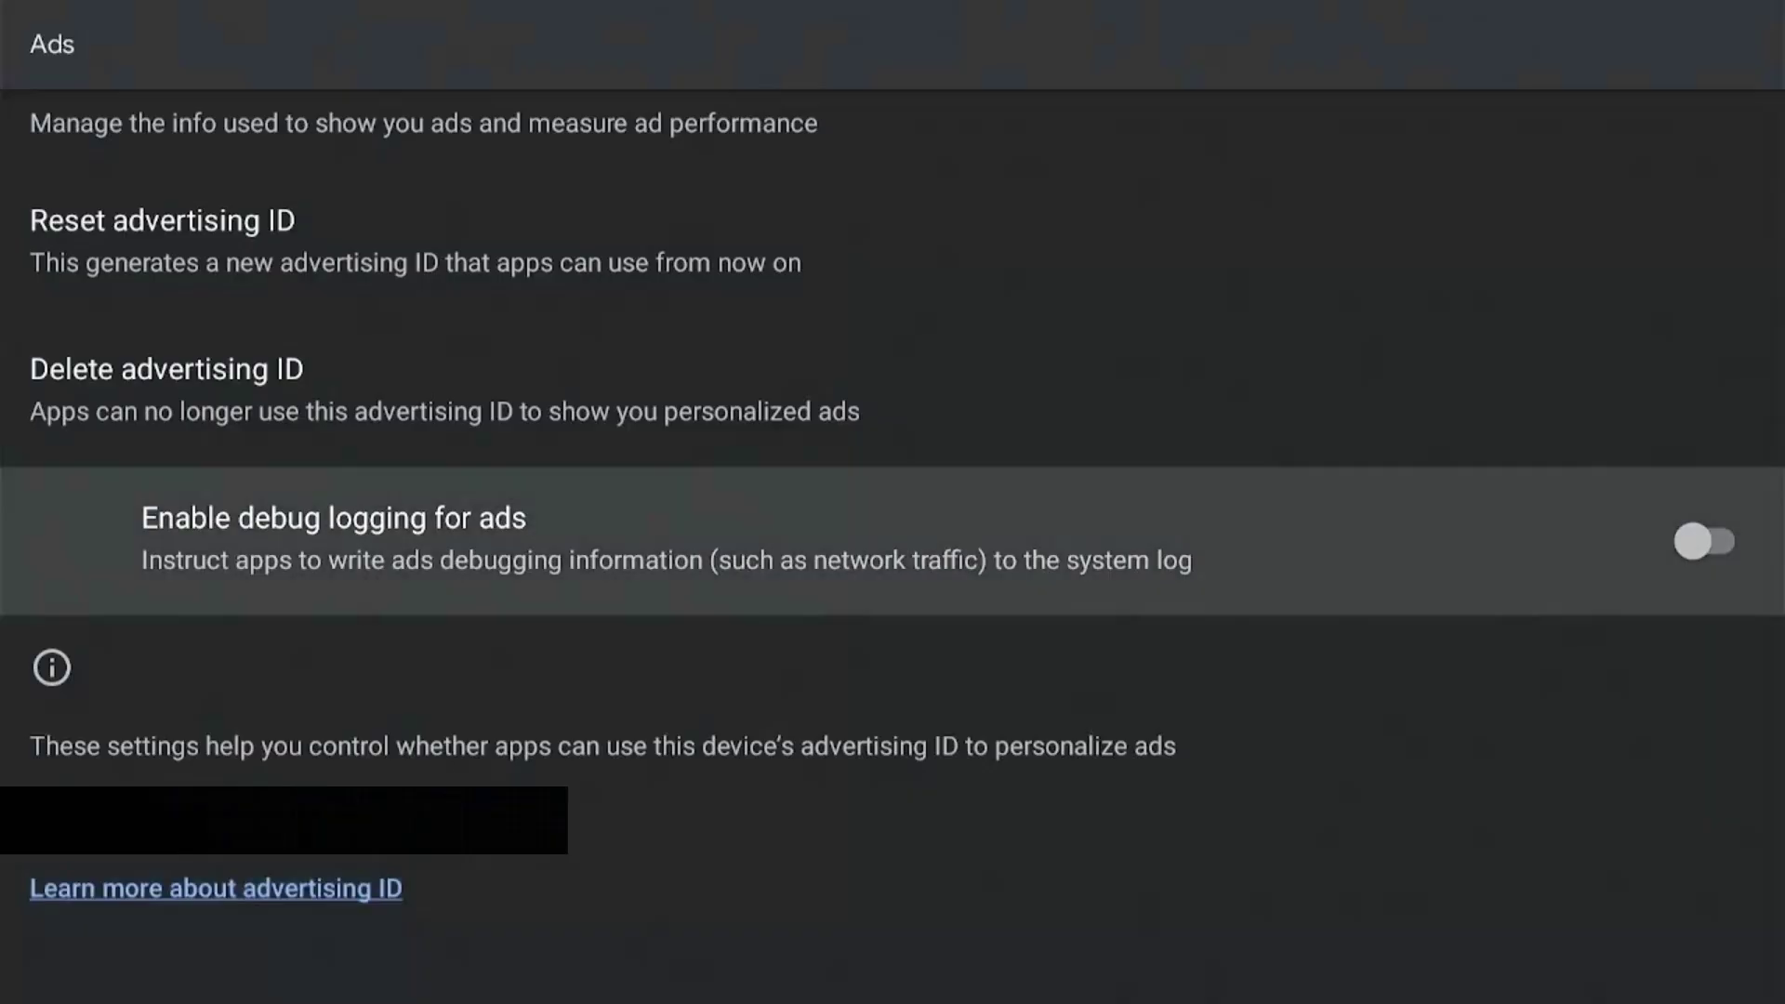
key("Up")
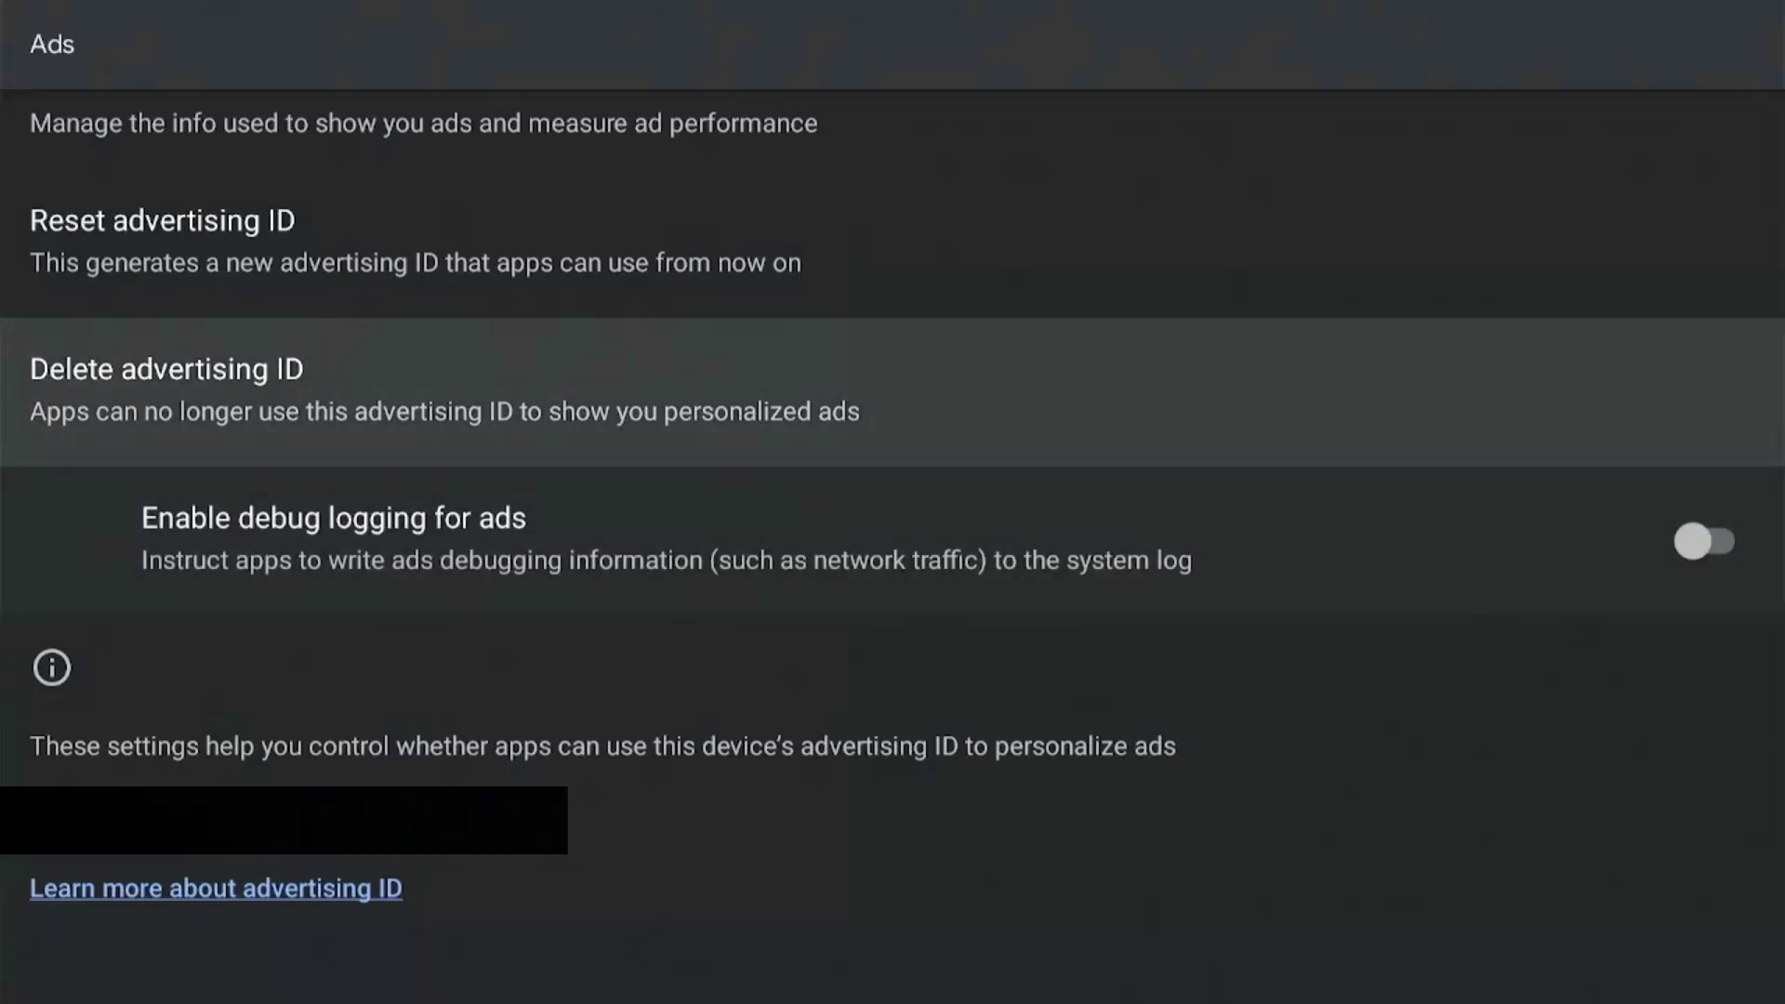
key("Up")
key("Down")
key("Up")
key("Down")
key("Up")
key("Down")
key("Return")
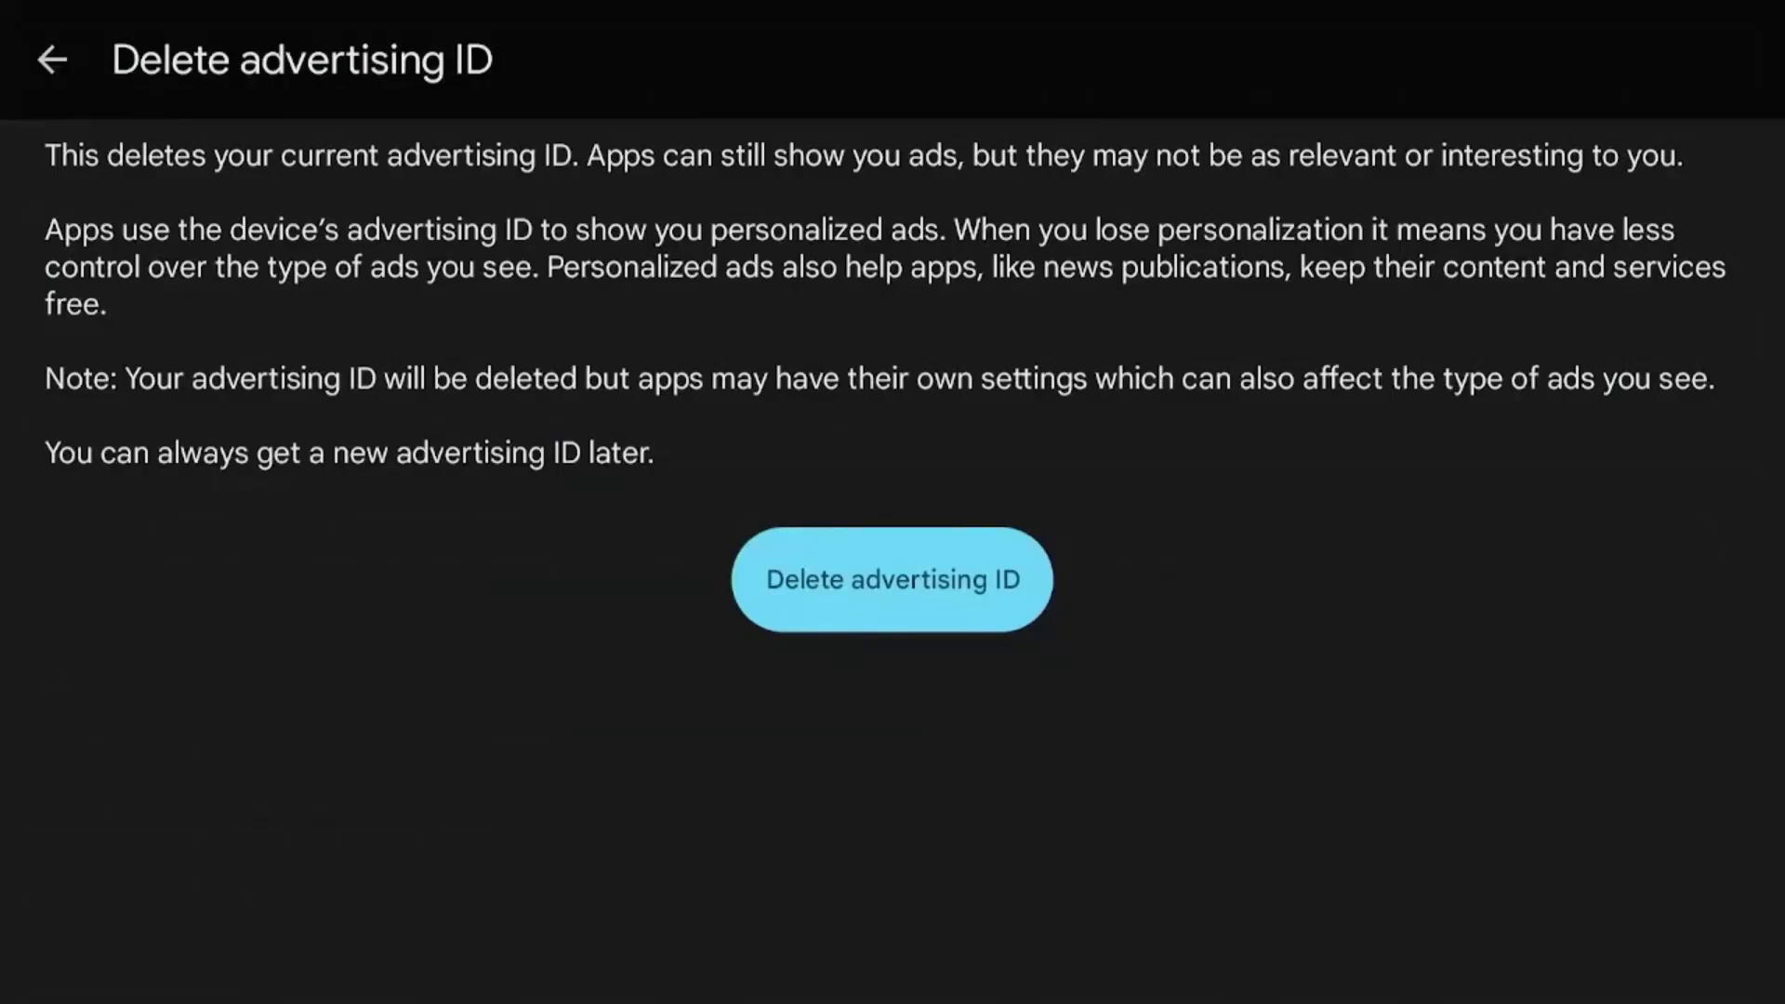
key("Return")
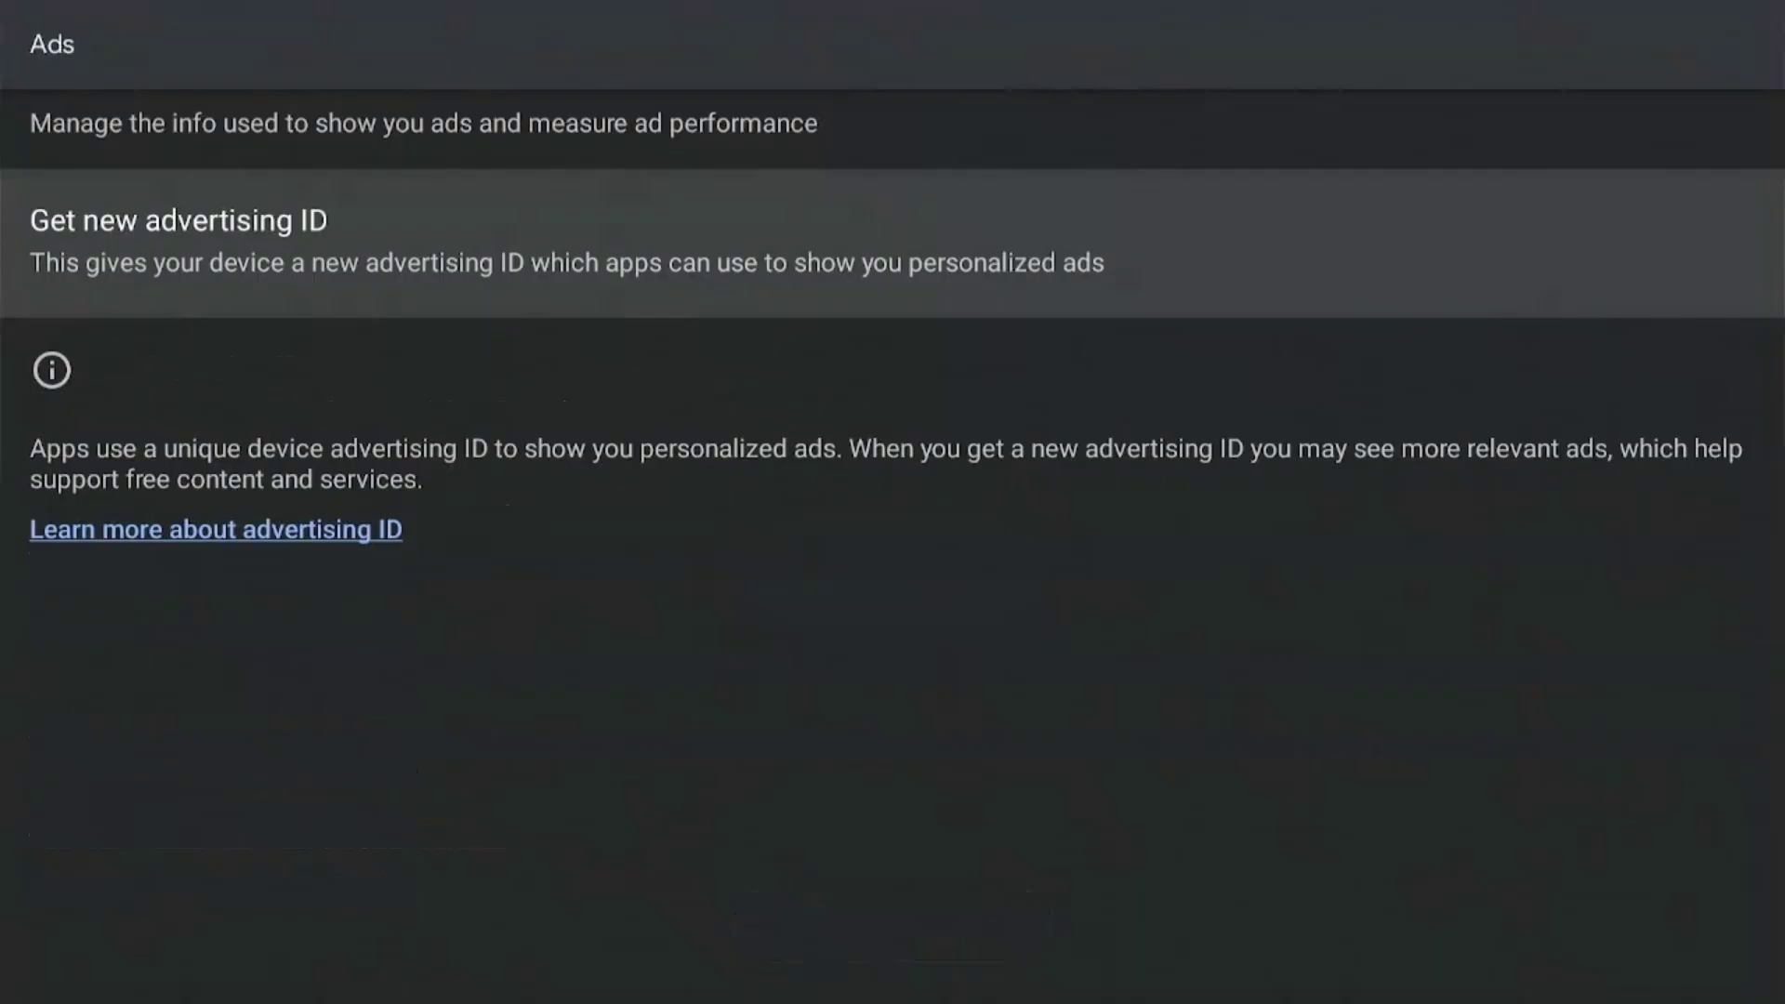
Return to the home screen and examine its recommendation rows as far as the "What do you feel like watching?" categories
key("Home")
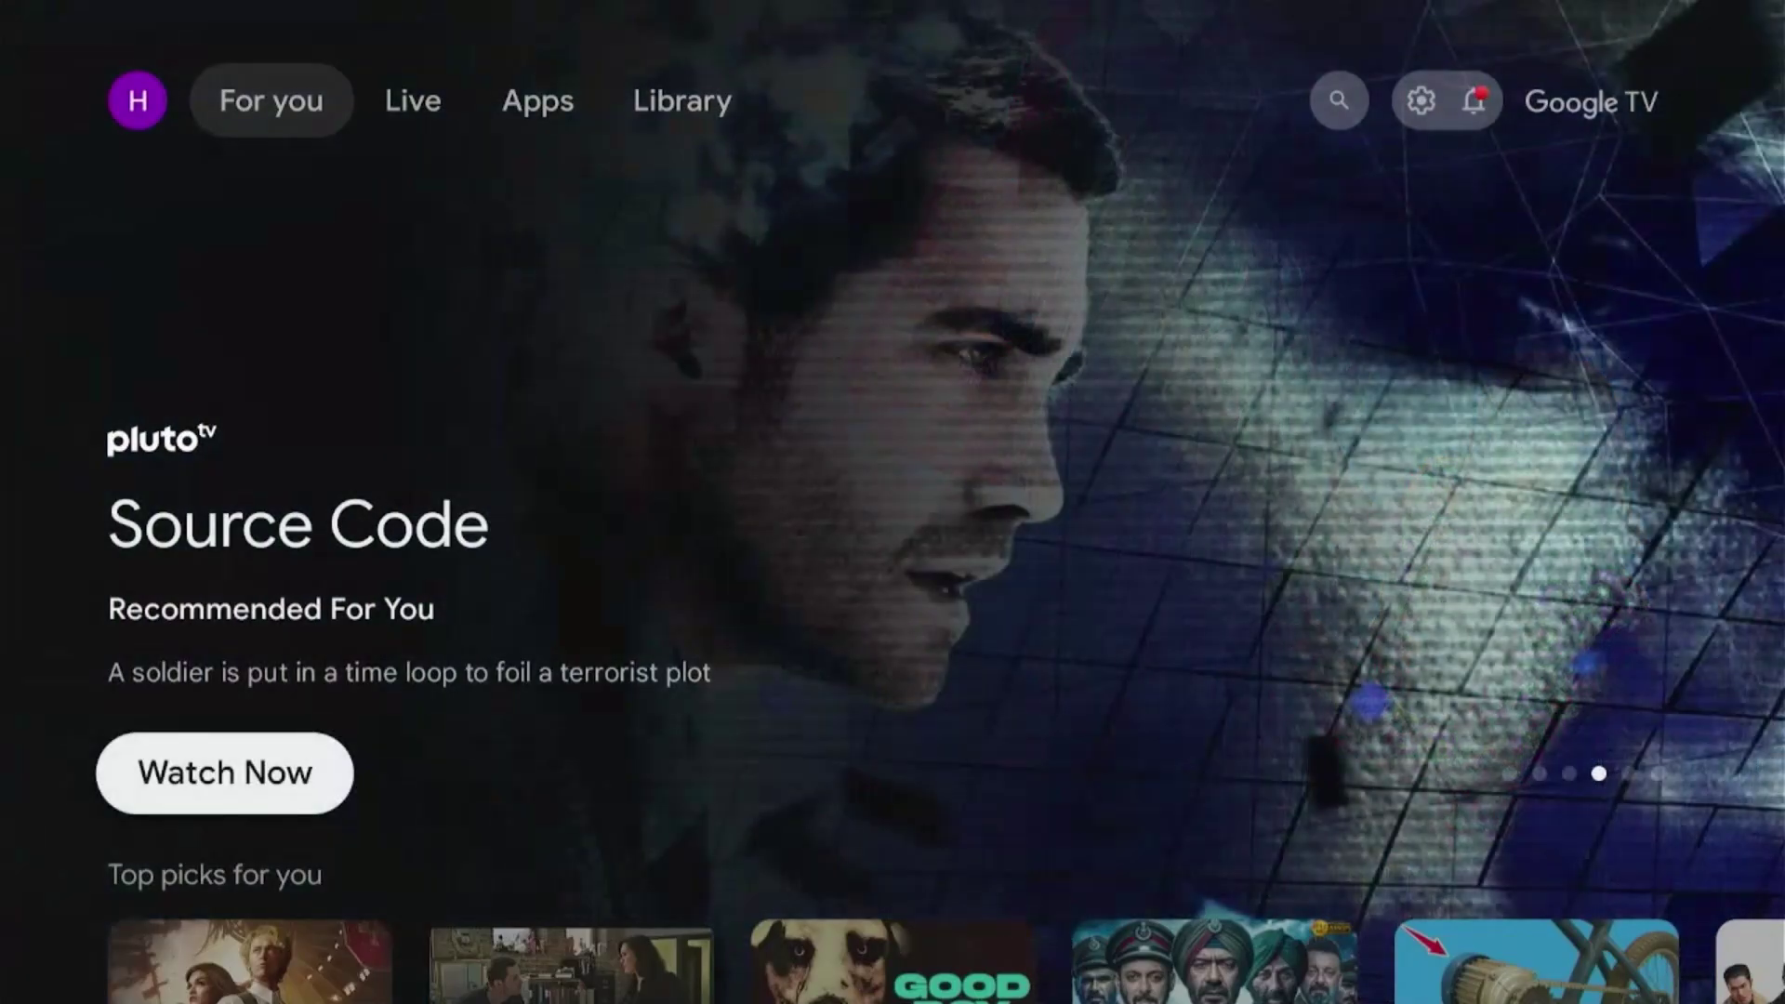
key("Down")
key("Down")
key("Down")
key("Down")
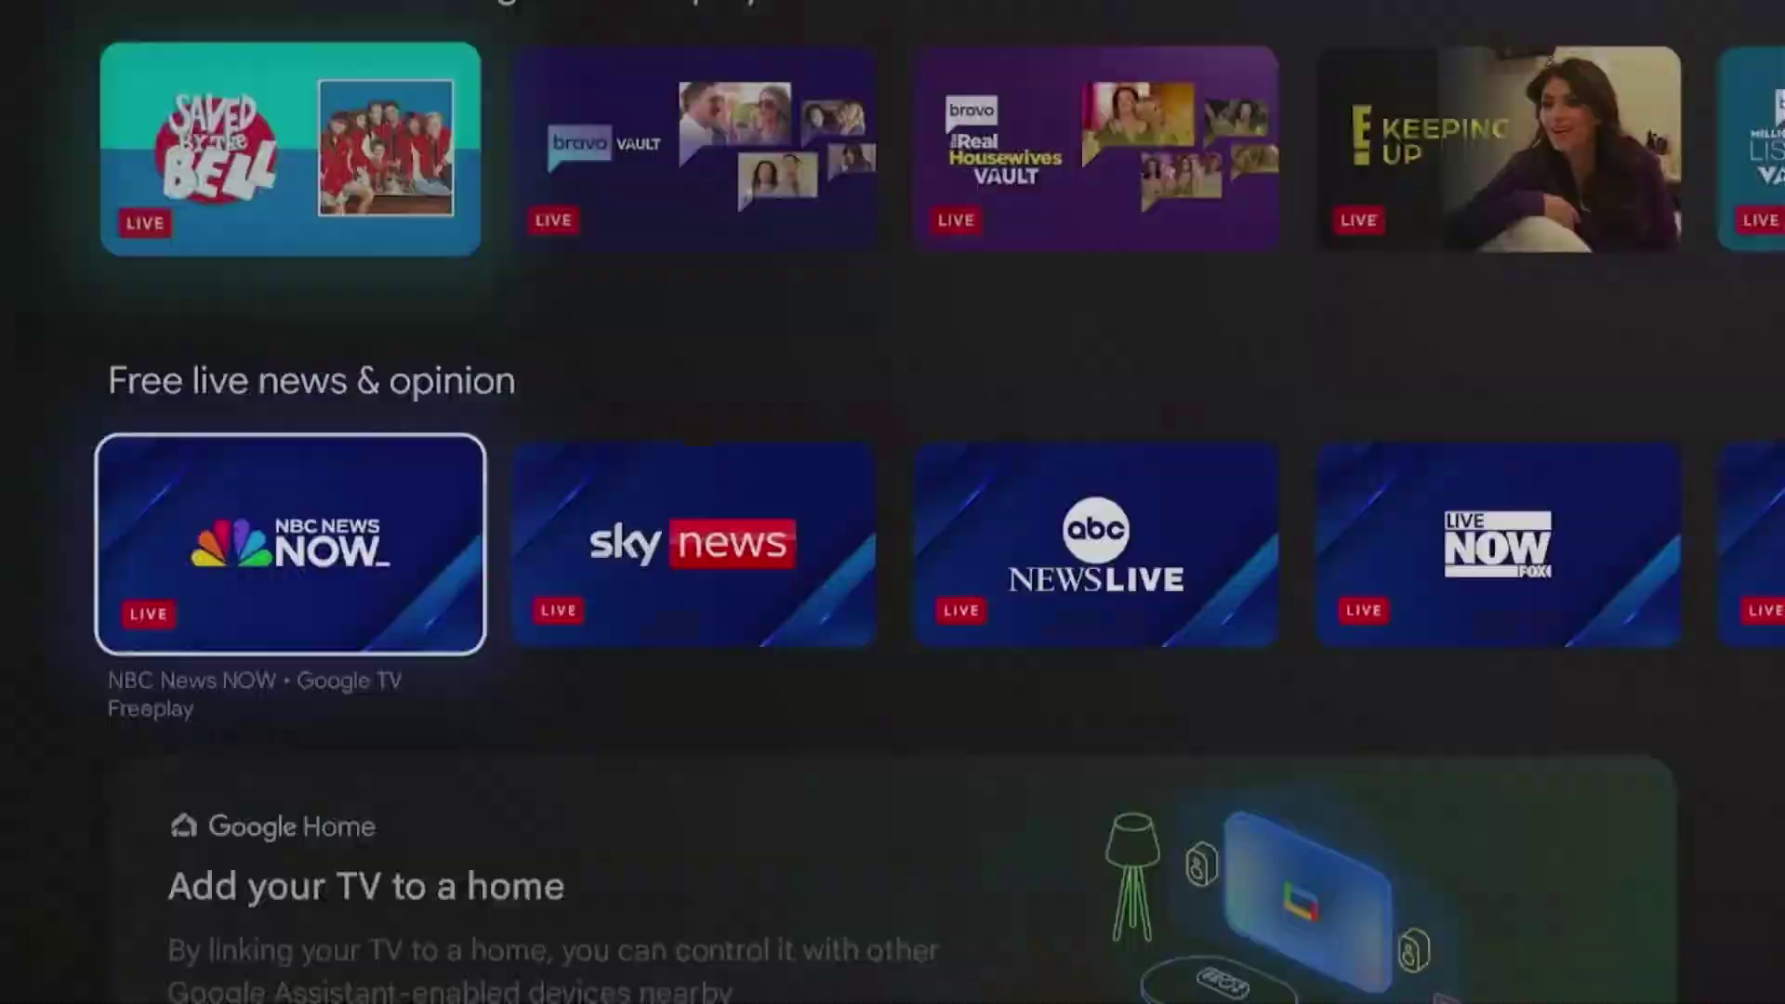
key("Down")
key("Down")
key("Down")
key("Down")
key("Down")
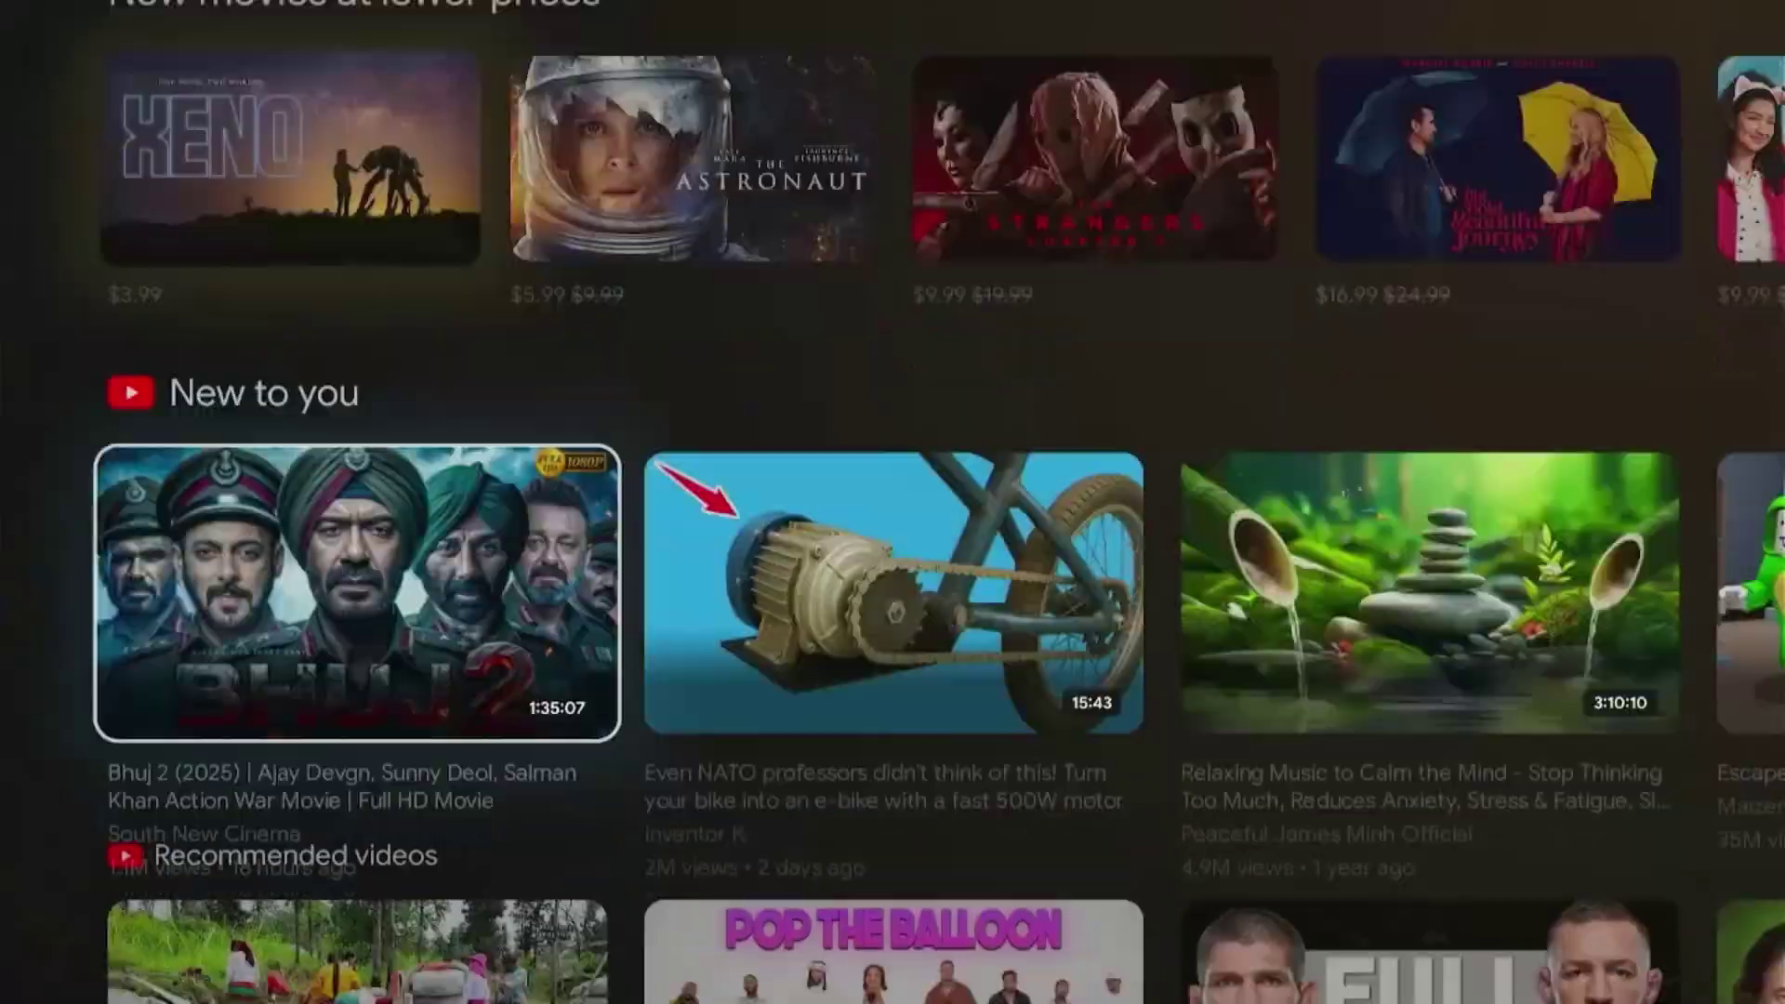
key("Down")
key("Down")
key("Down")
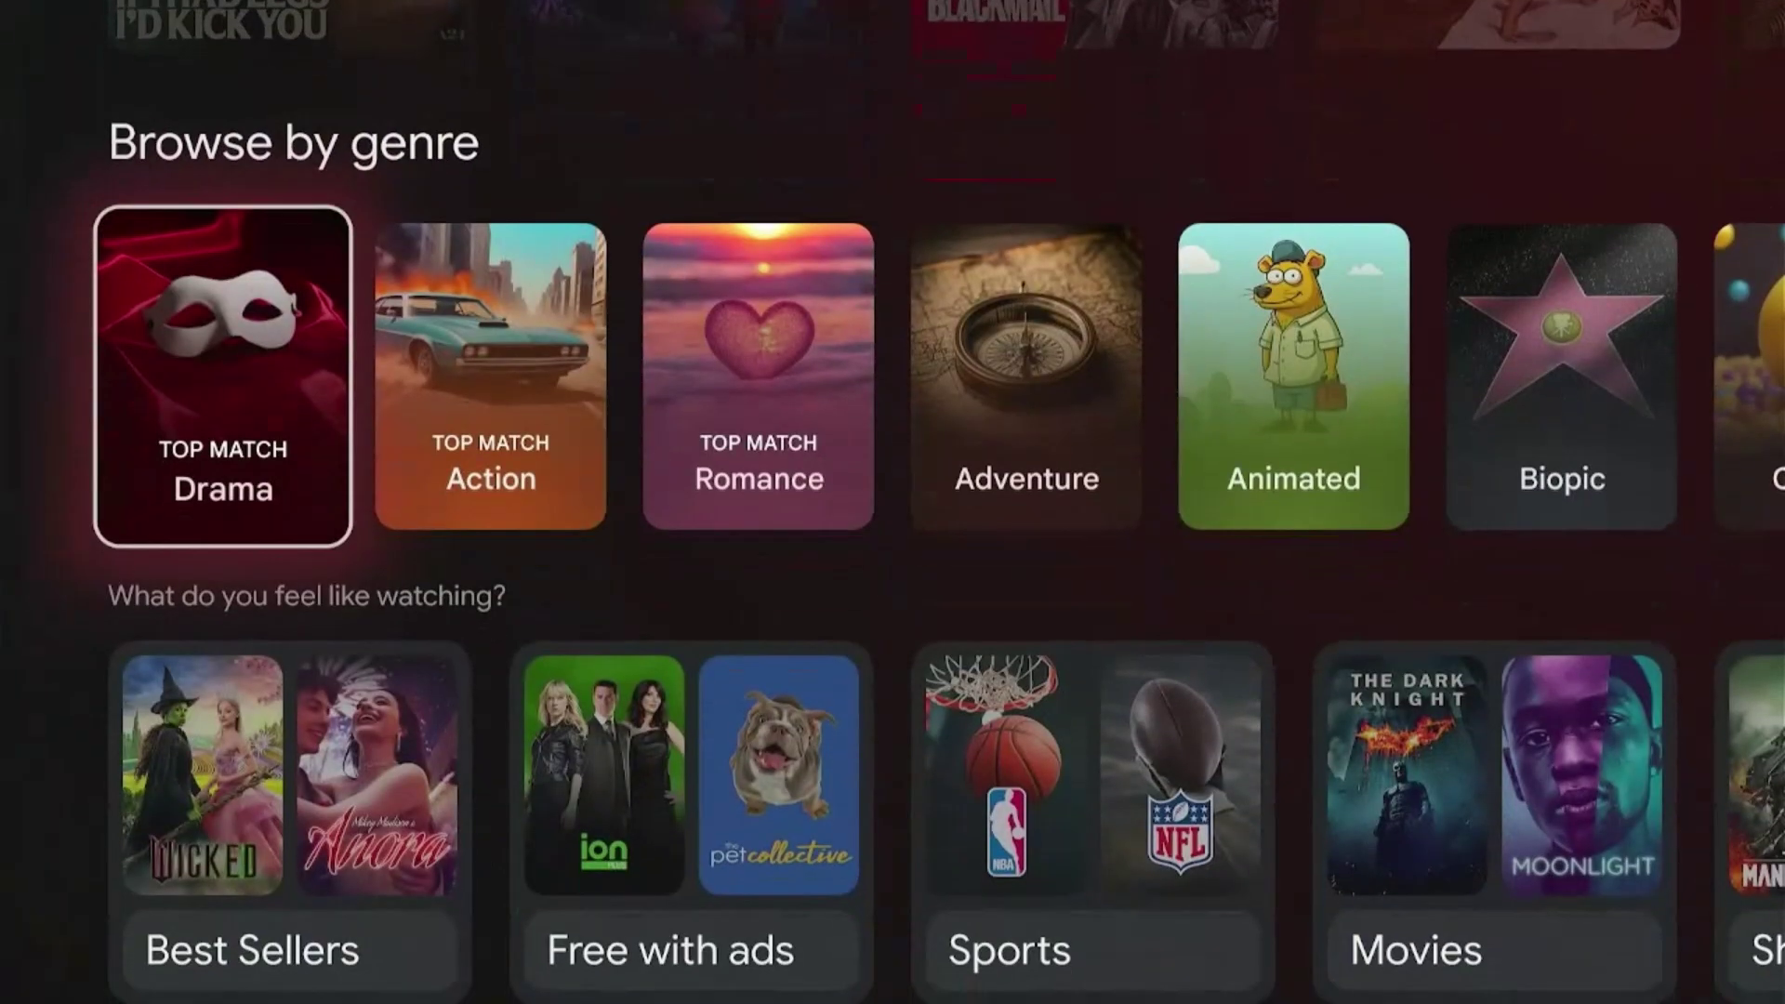
key("Up")
key("Up")
key("Up")
key("Up")
key("Down")
key("Down")
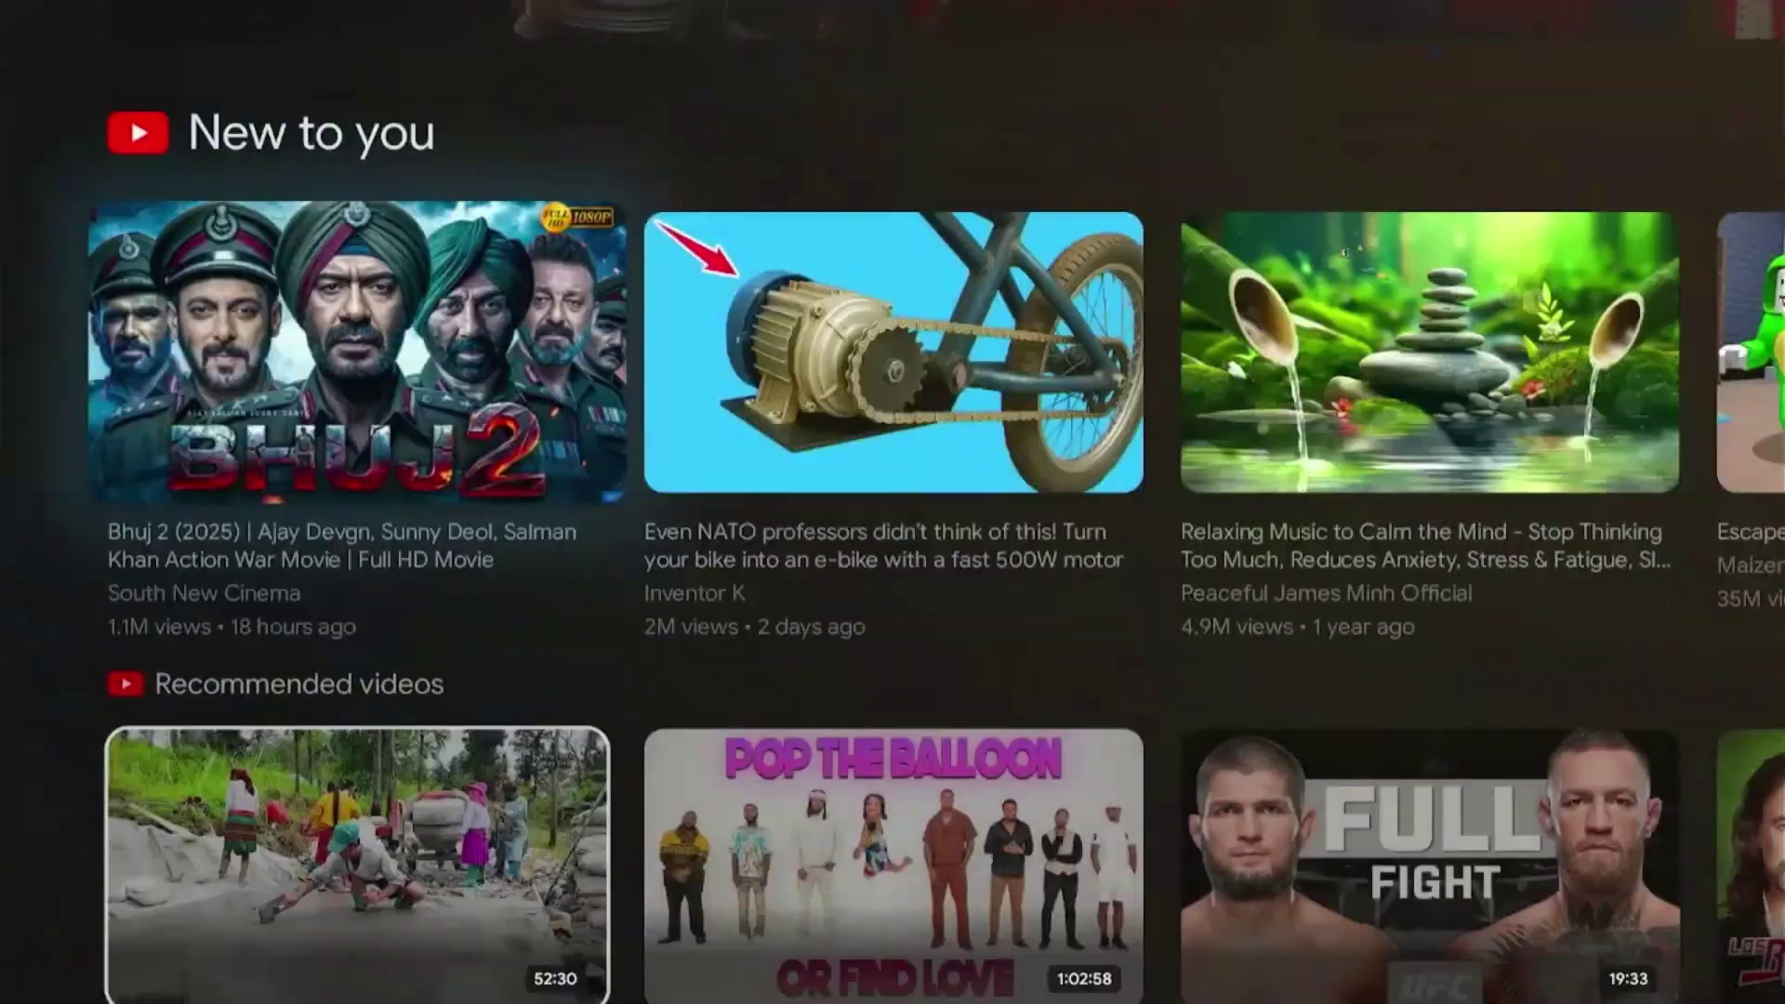
key("Down")
key("Down")
key("Down")
key("Right")
key("Right")
key("Right")
key("Right")
key("Right")
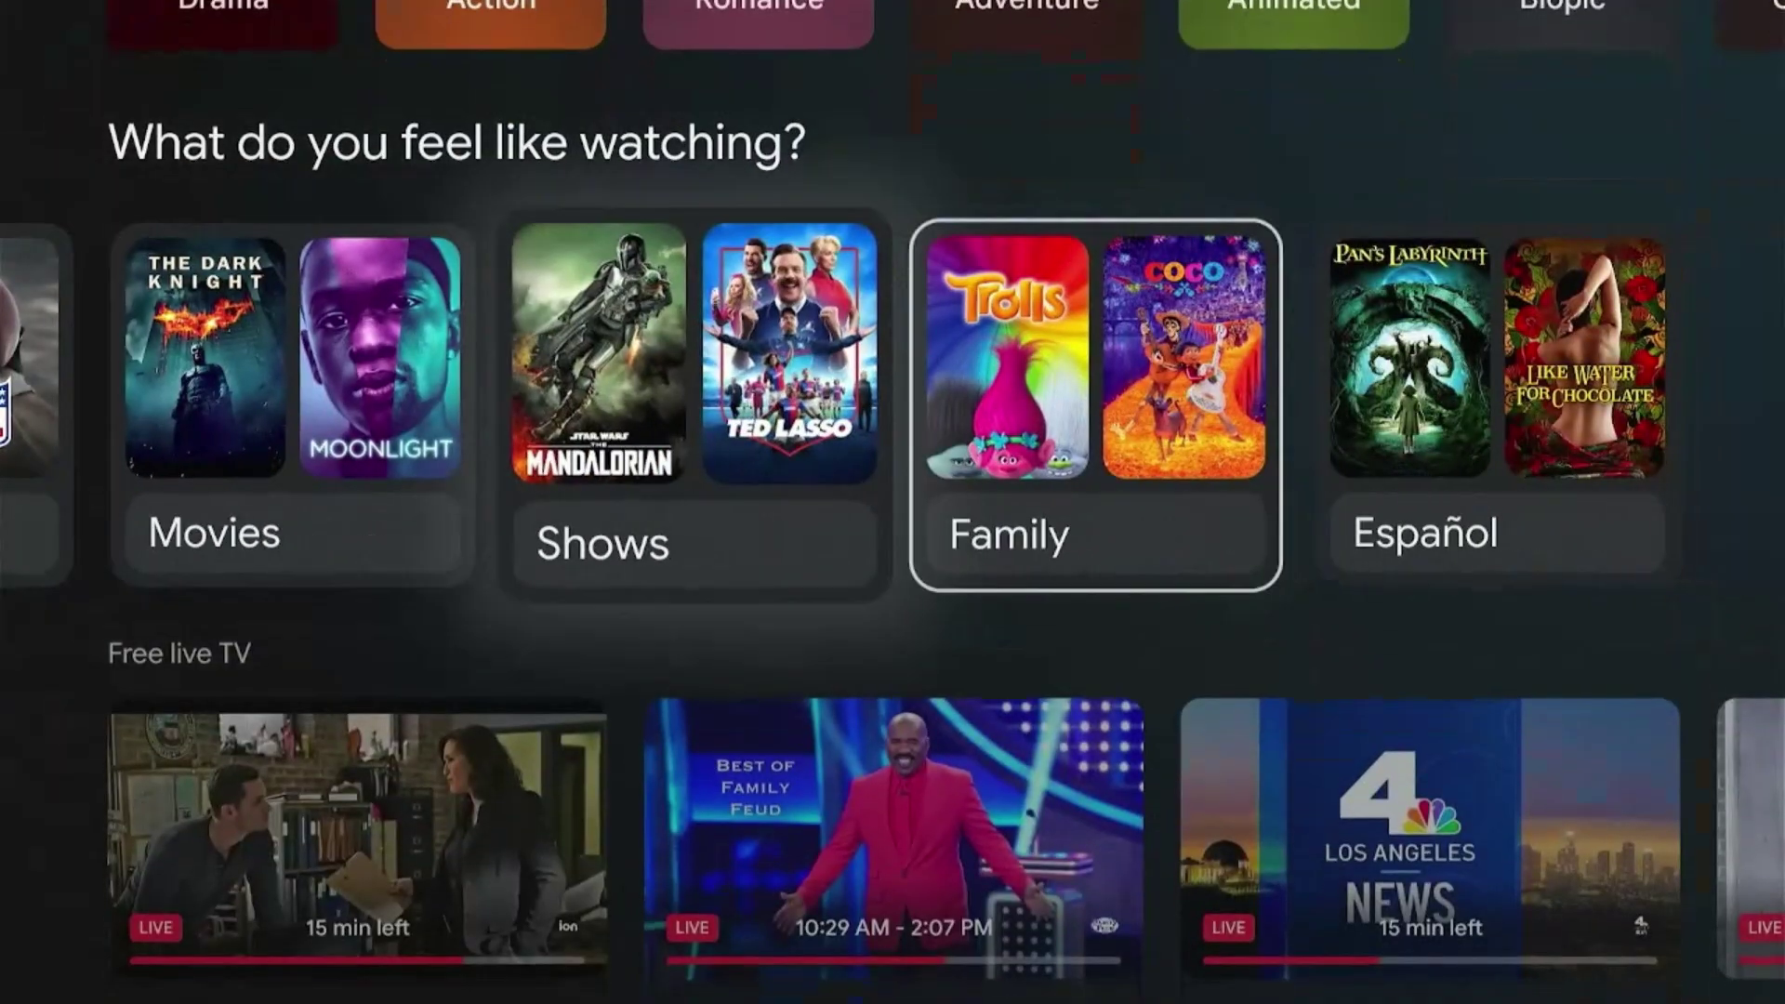
Open the service management page from the "Get recommendations from your services" card near the end of the home feed
key("Down")
key("Down")
key("Down")
key("Down")
key("Down")
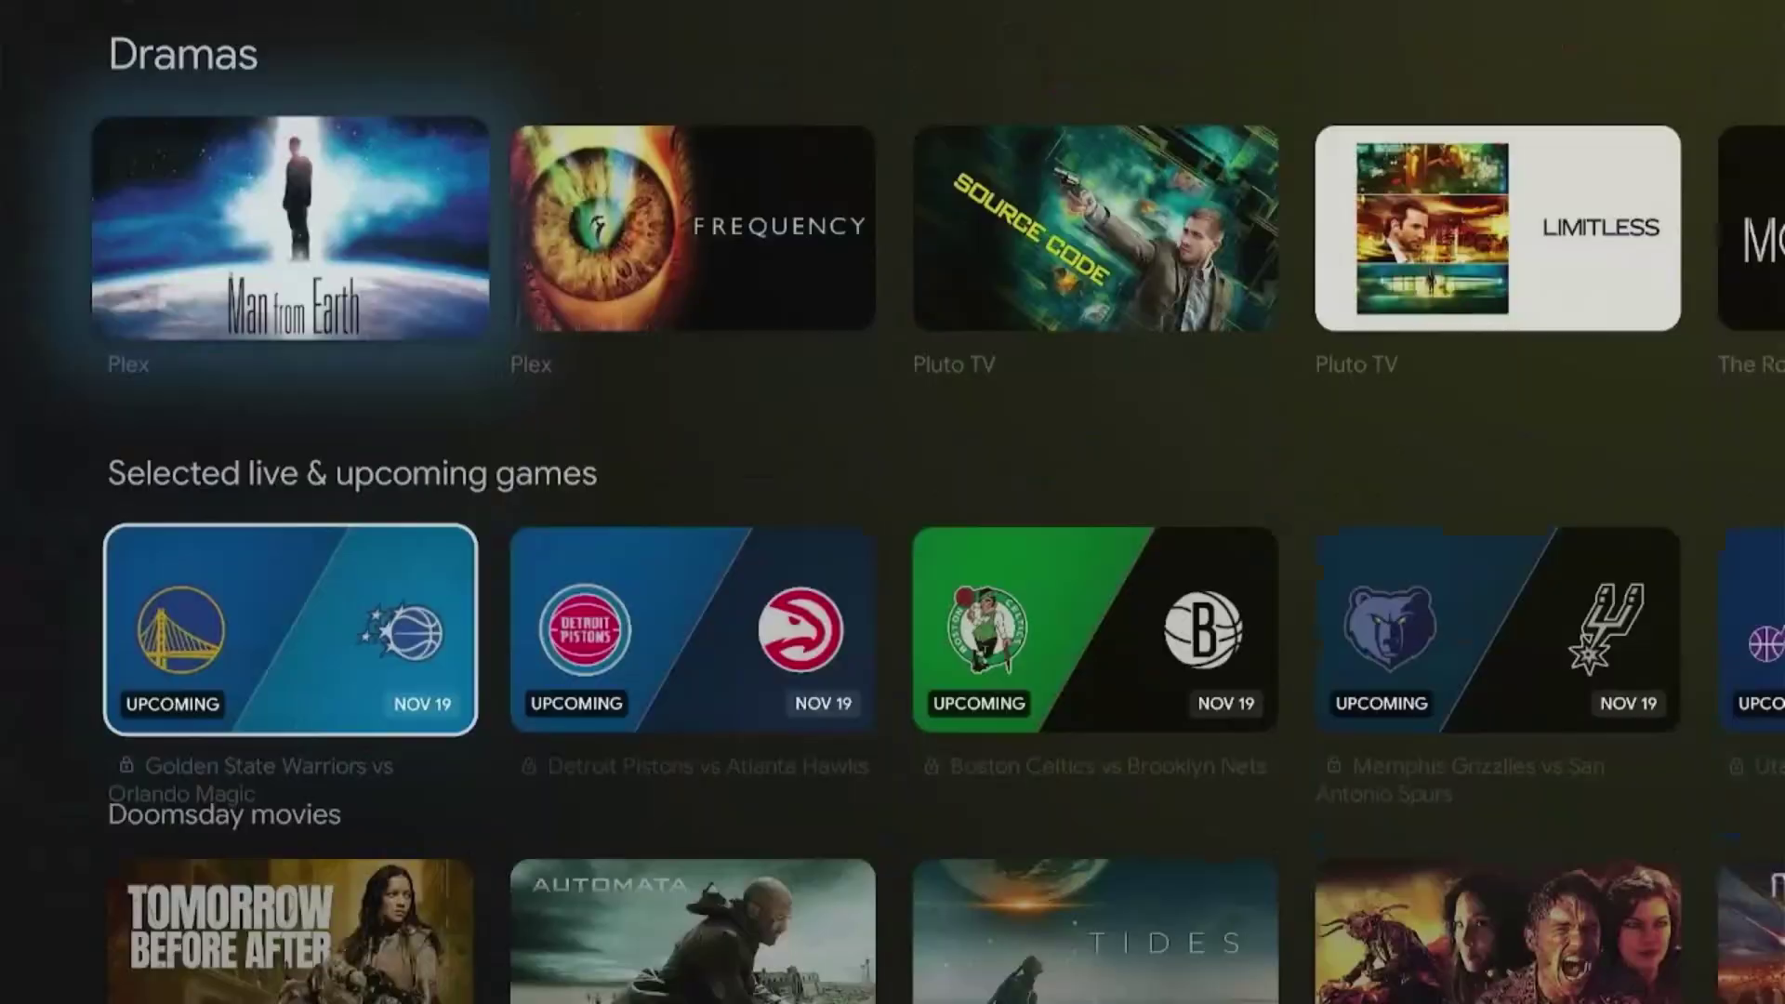
key("Down")
key("Down")
key("Down")
key("Down")
key("Down")
key("Down")
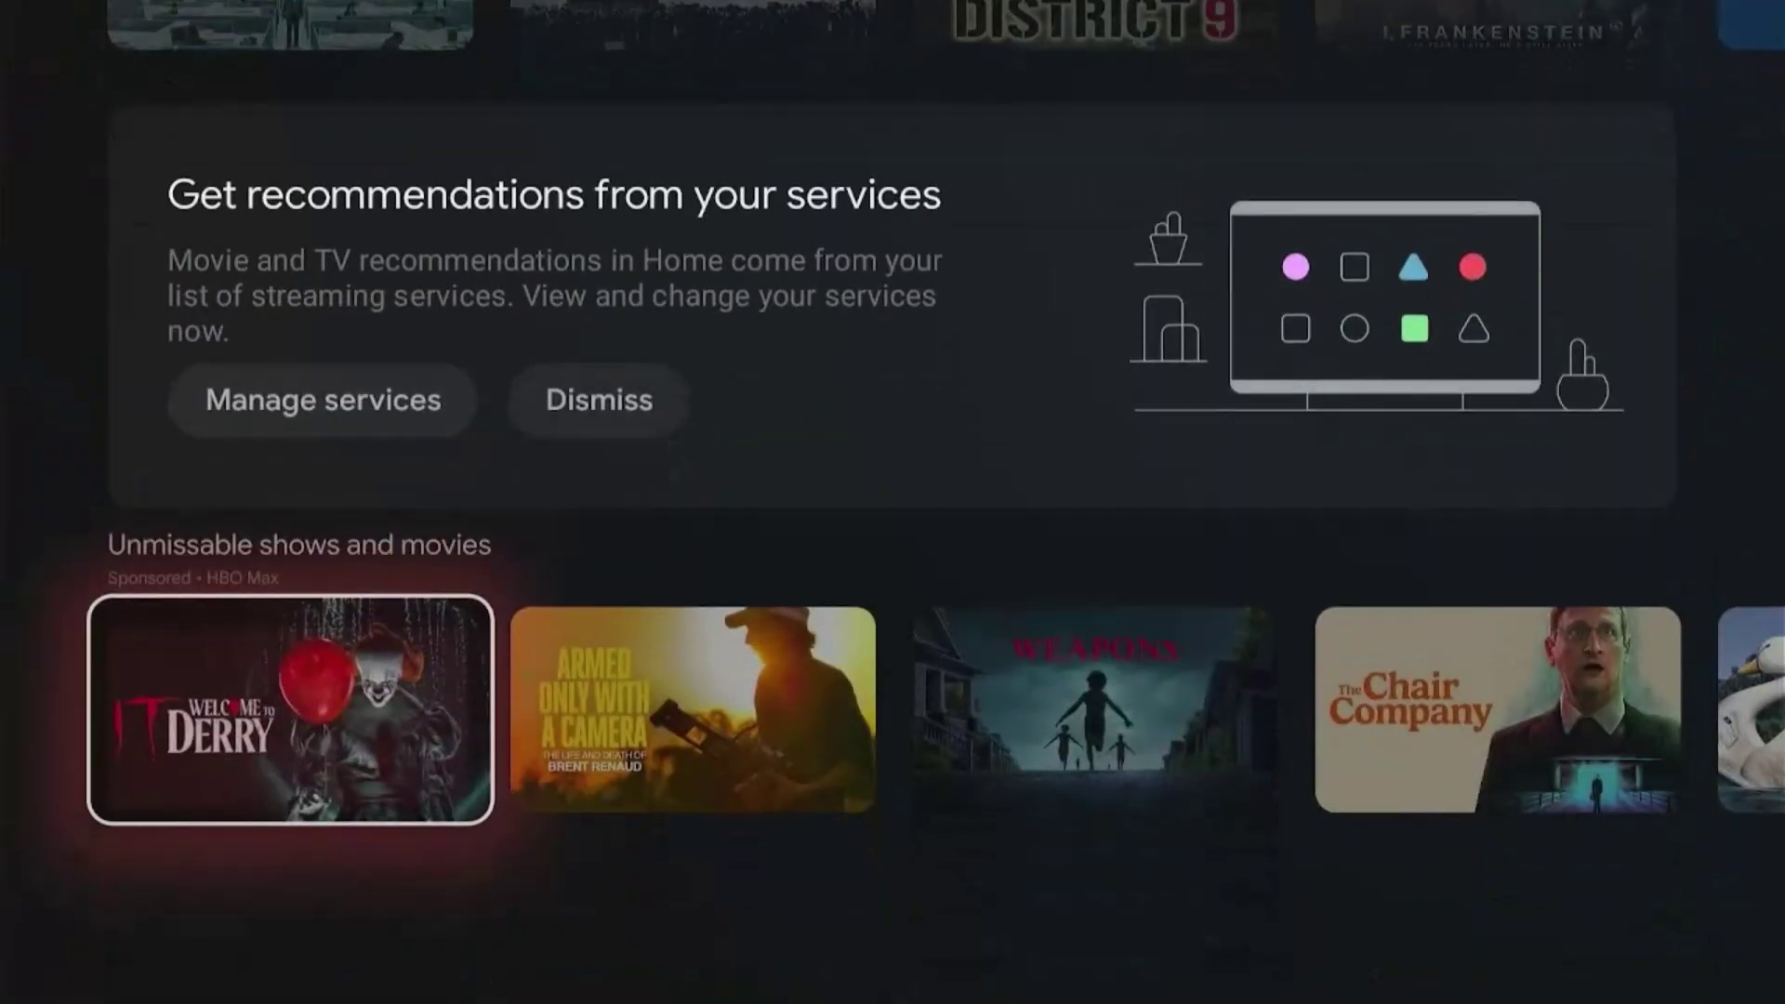
key("Up")
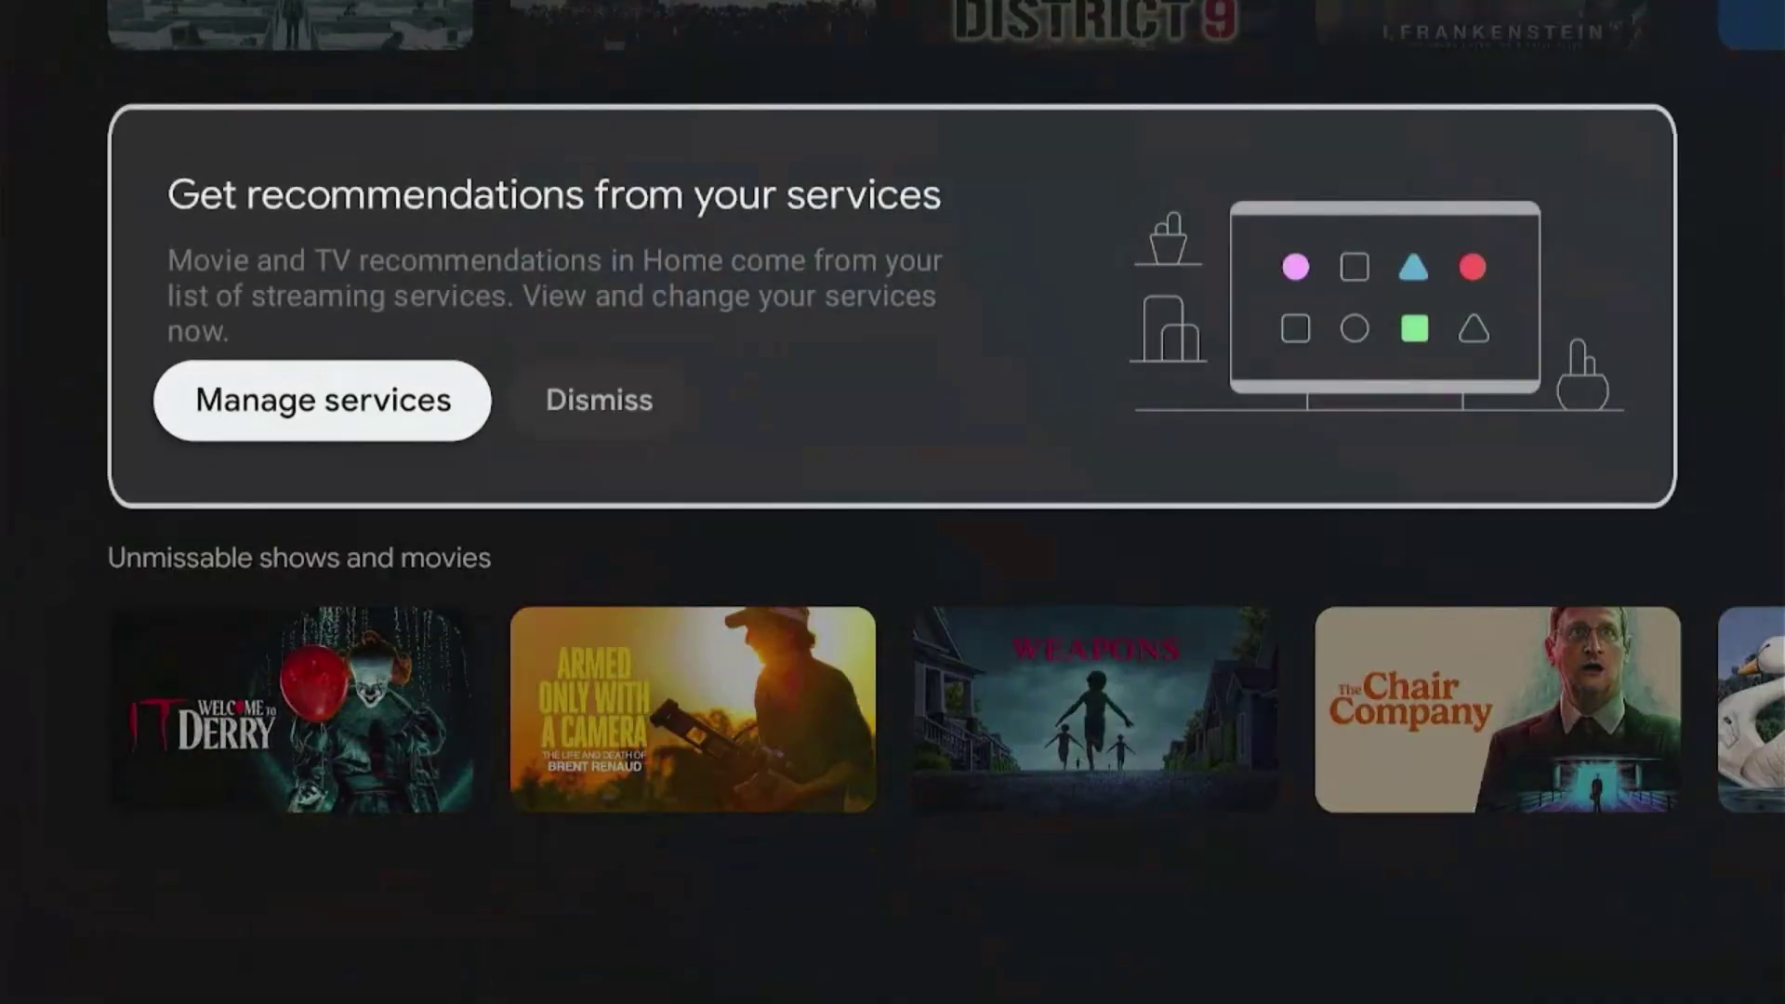
key("Return")
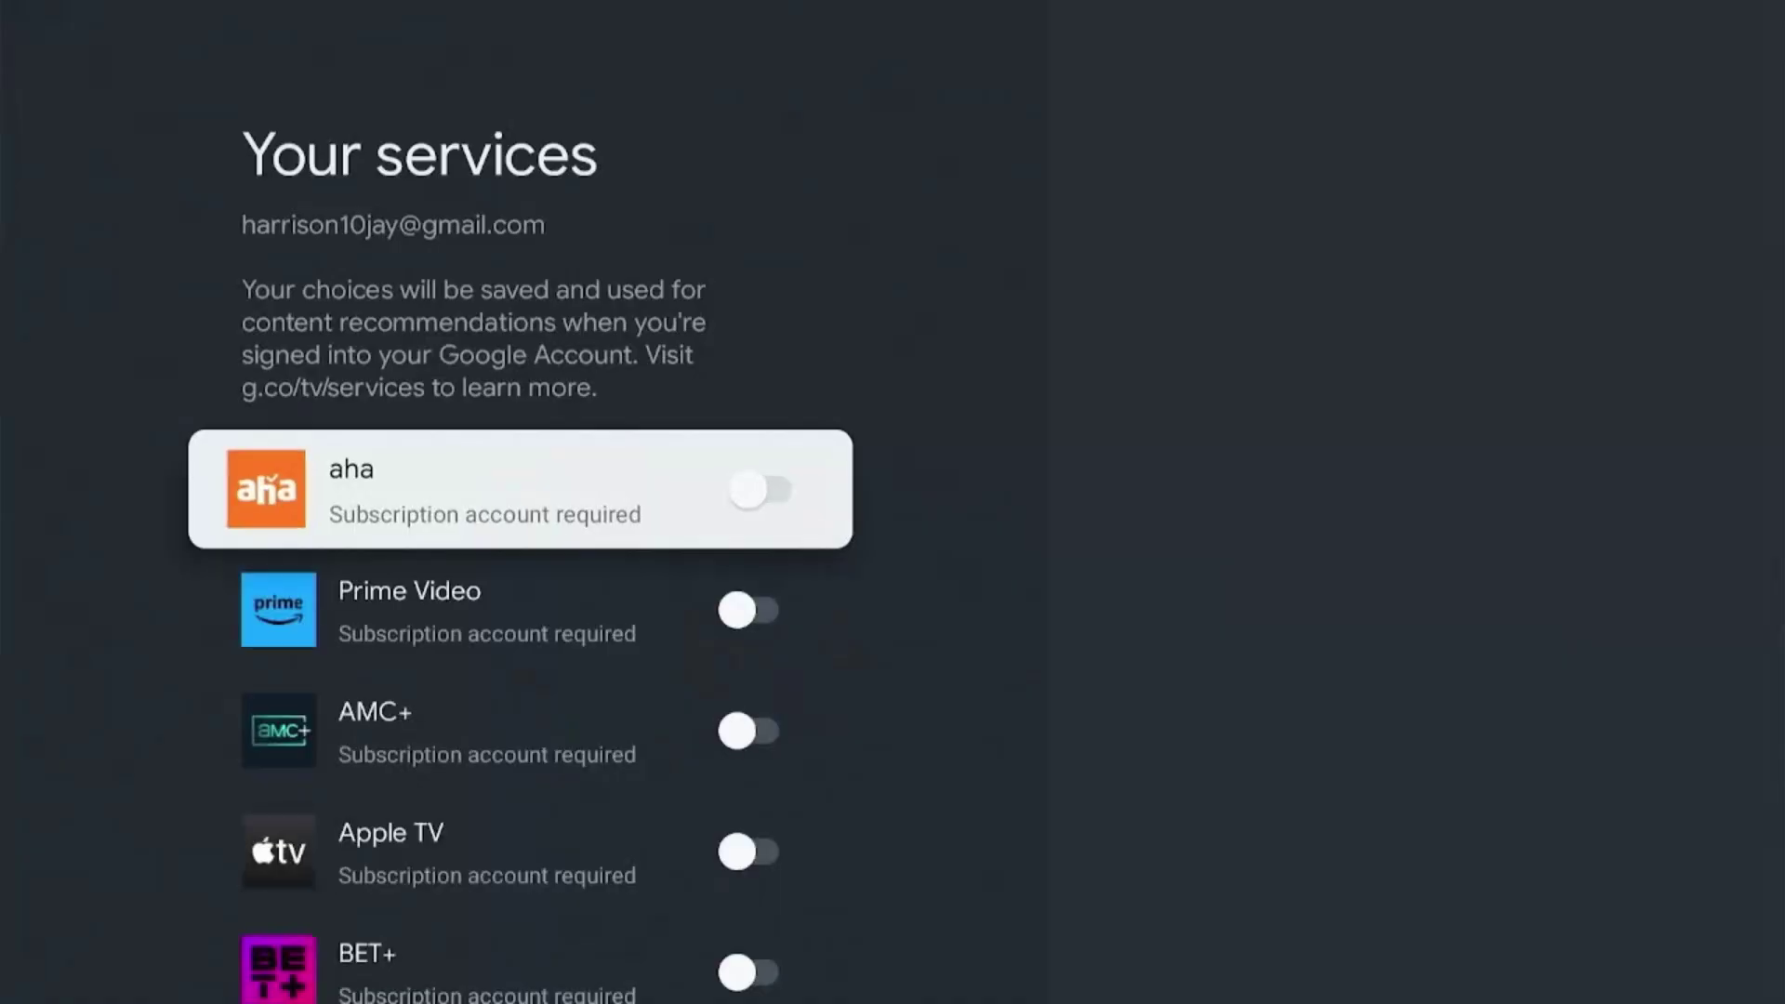
Turn off Haystack News in the list of services used for content recommendations
key("Down")
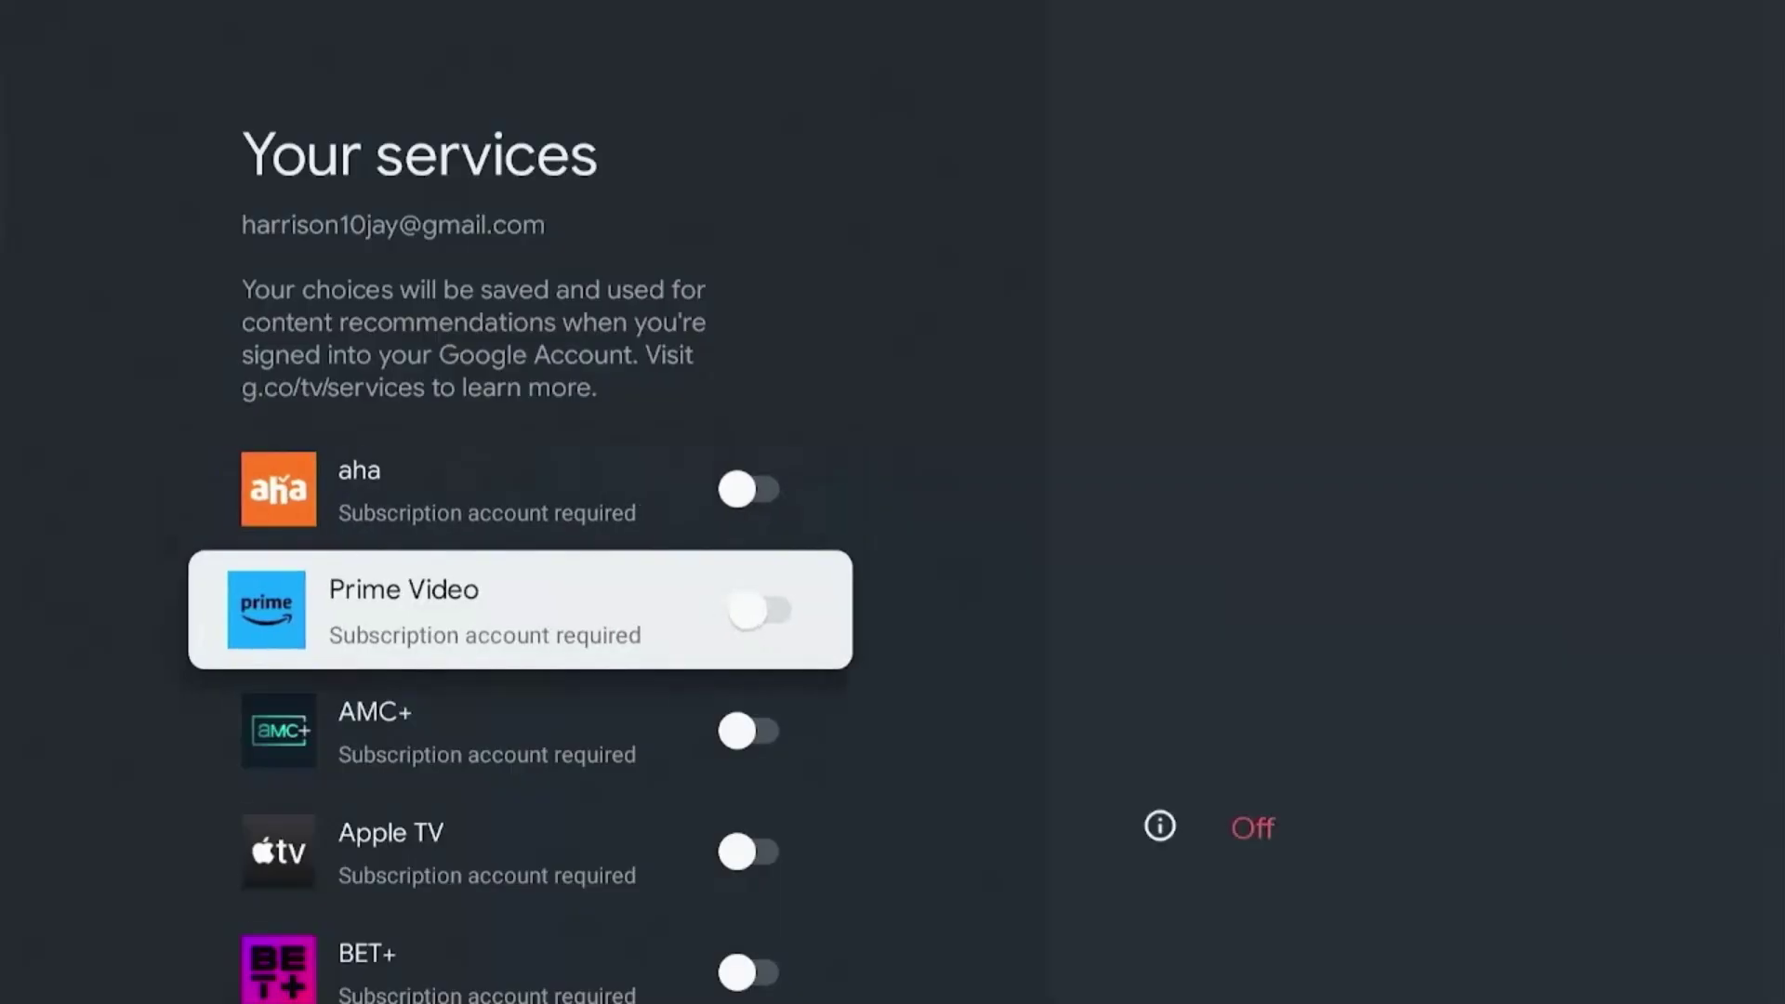
key("Down")
key("Down")
key("Down")
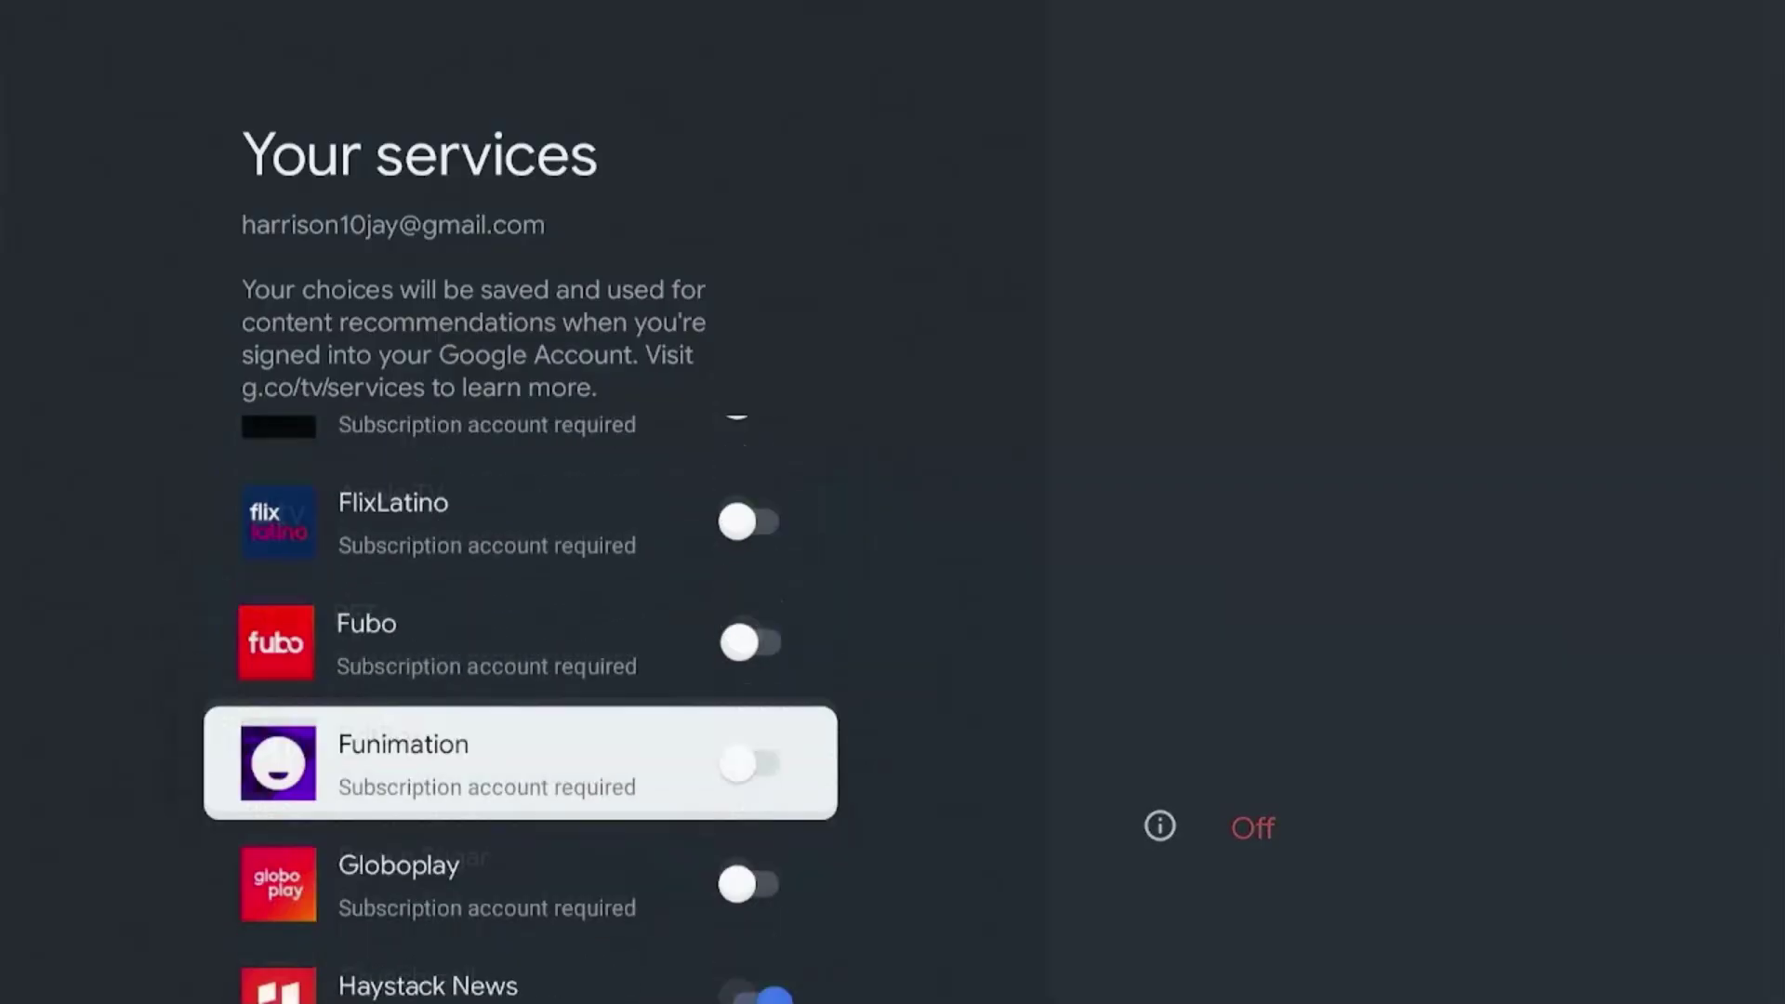
key("Down")
key("Down")
key("Down")
key("Up")
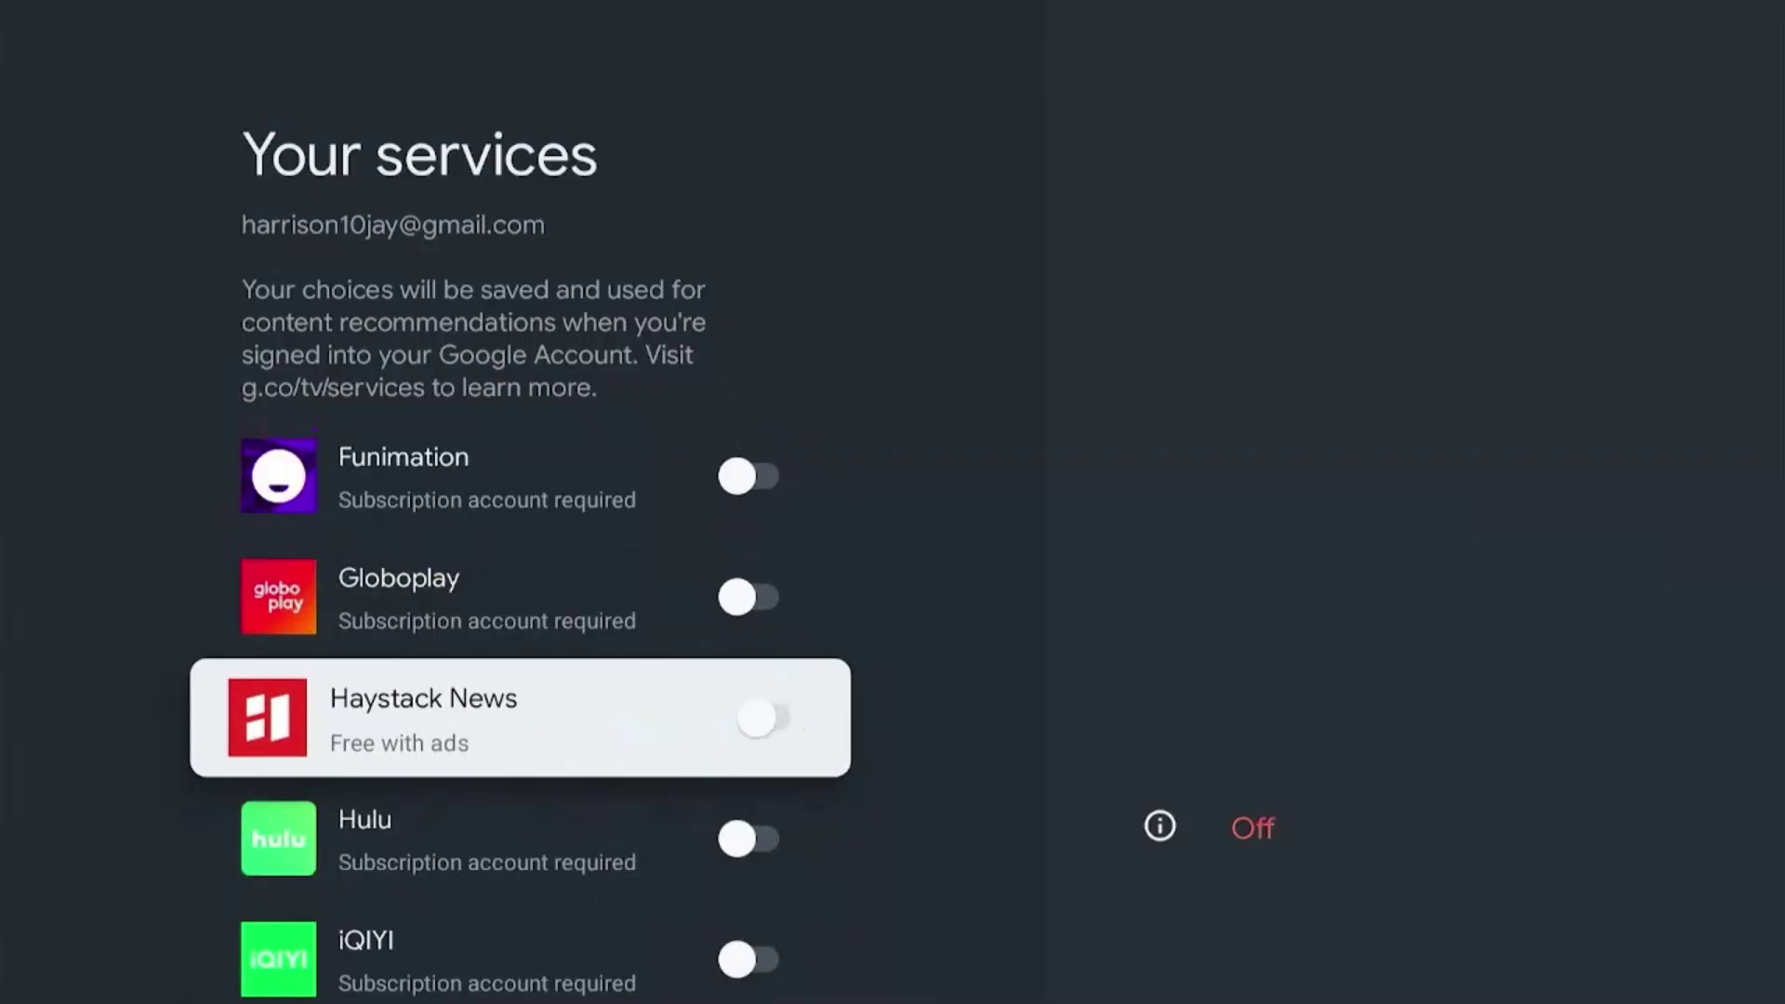
Turn off the Pluto TV and Plex services further down the list
key("Down")
key("Down")
key("Down")
key("Down")
key("Down")
key("Down")
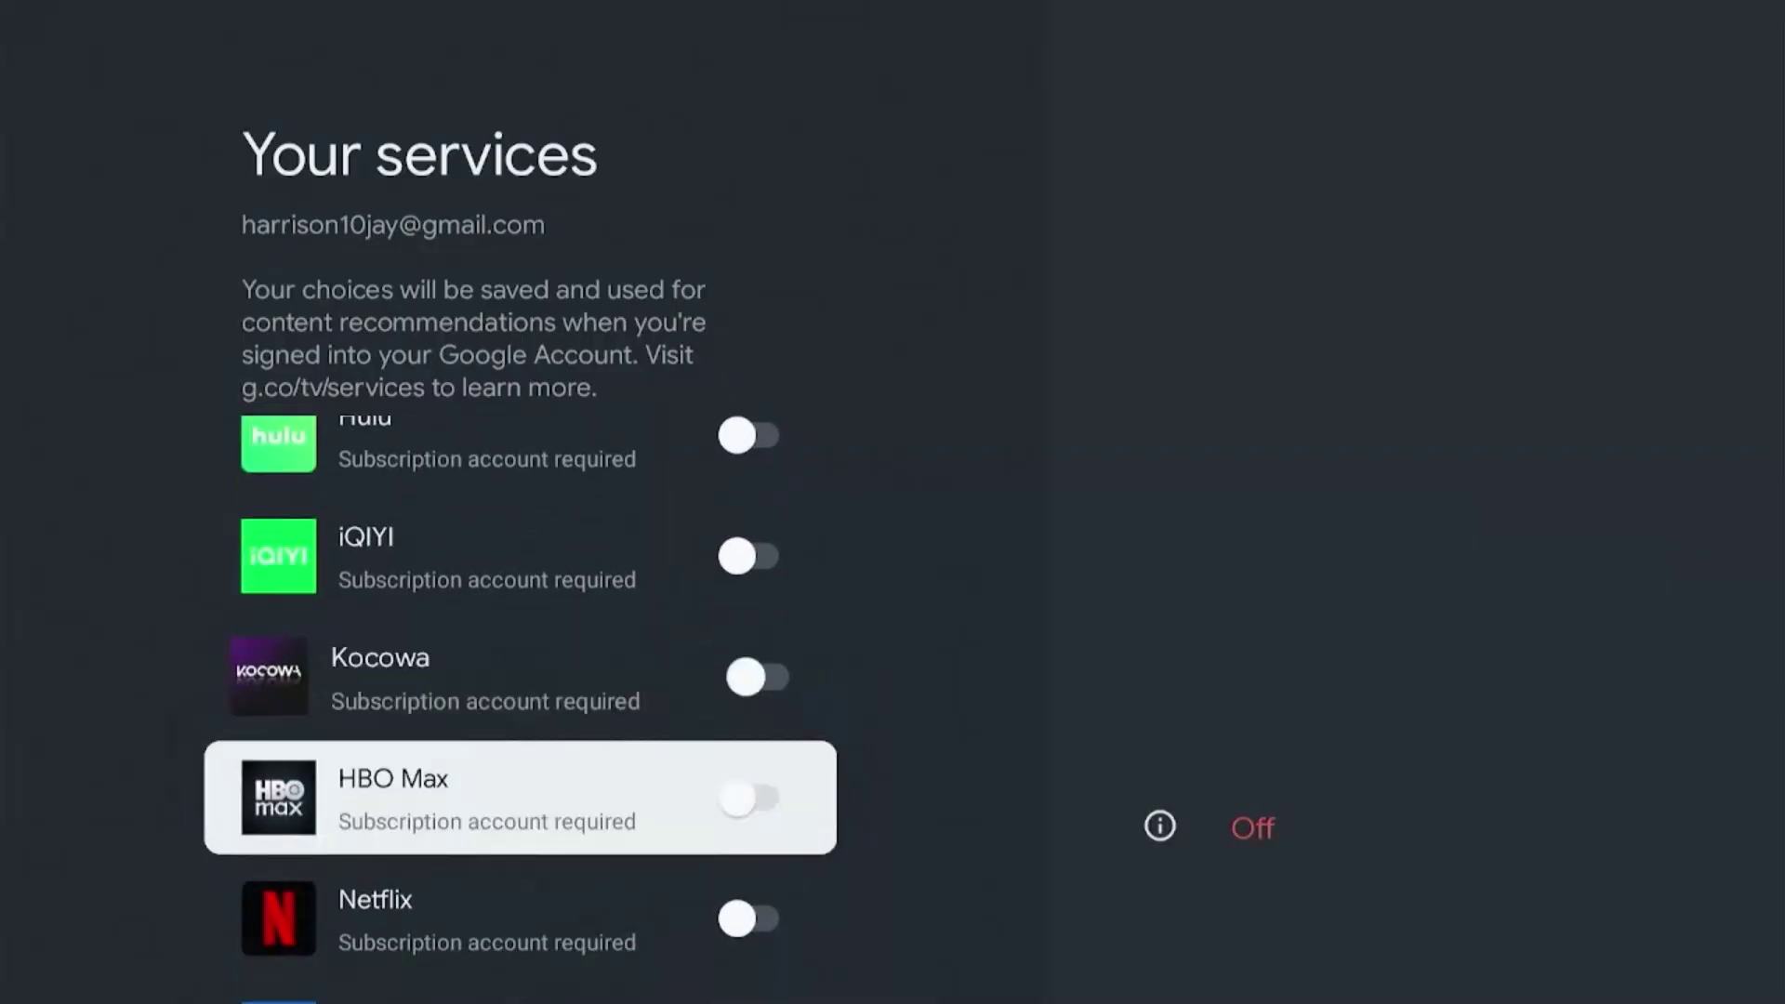
key("Down")
key("Down")
key("Down")
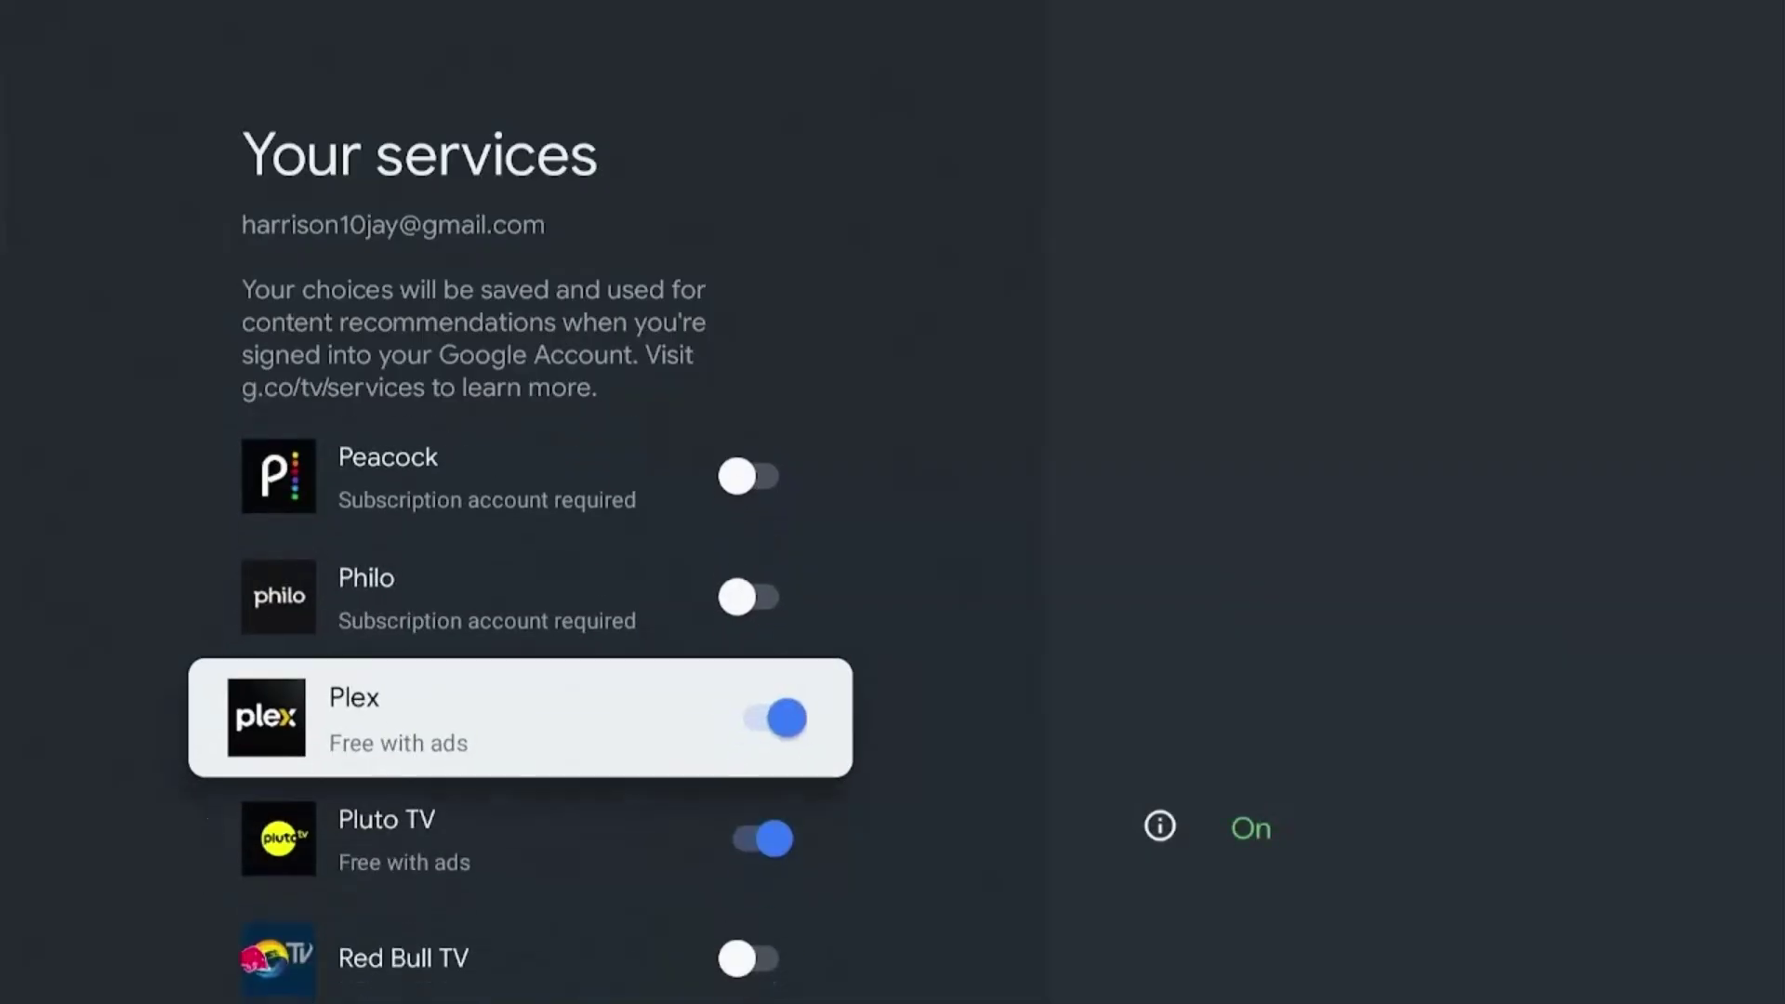
key("Down")
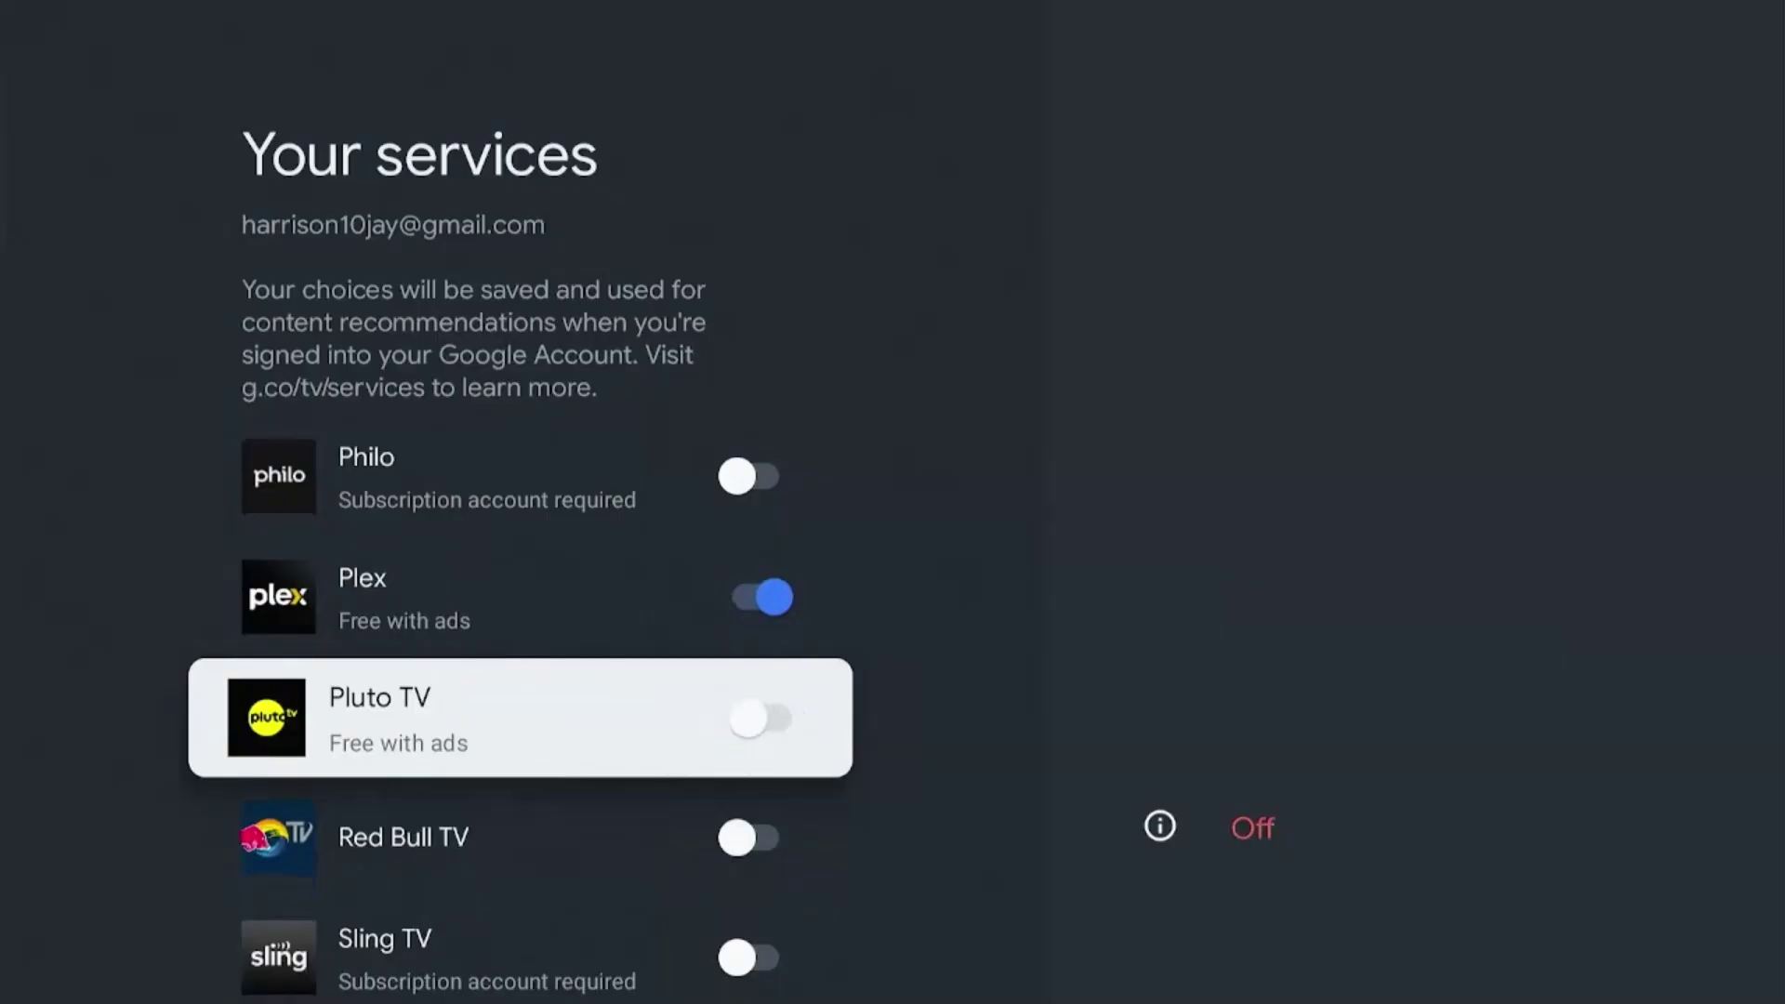
key("Up")
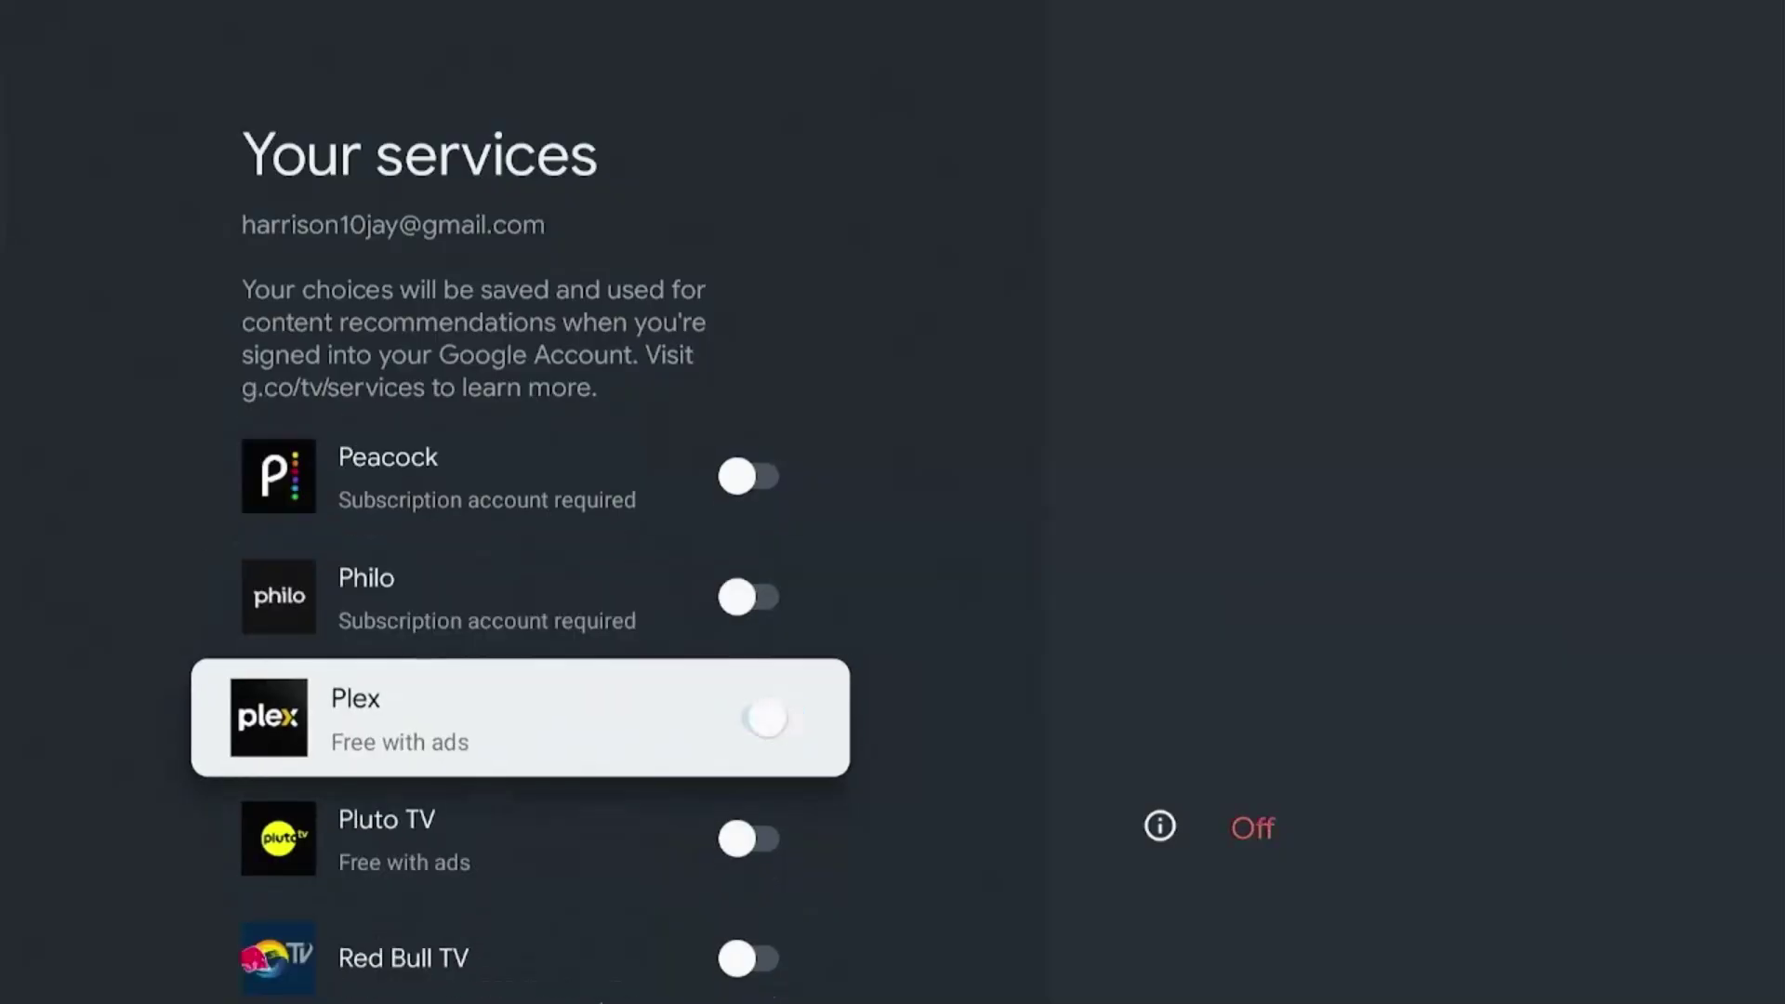
Check the remaining services as far as The Roku Channel, and return to the home screen
key("Down")
key("Down")
key("Down")
key("Down")
key("Down")
key("Down")
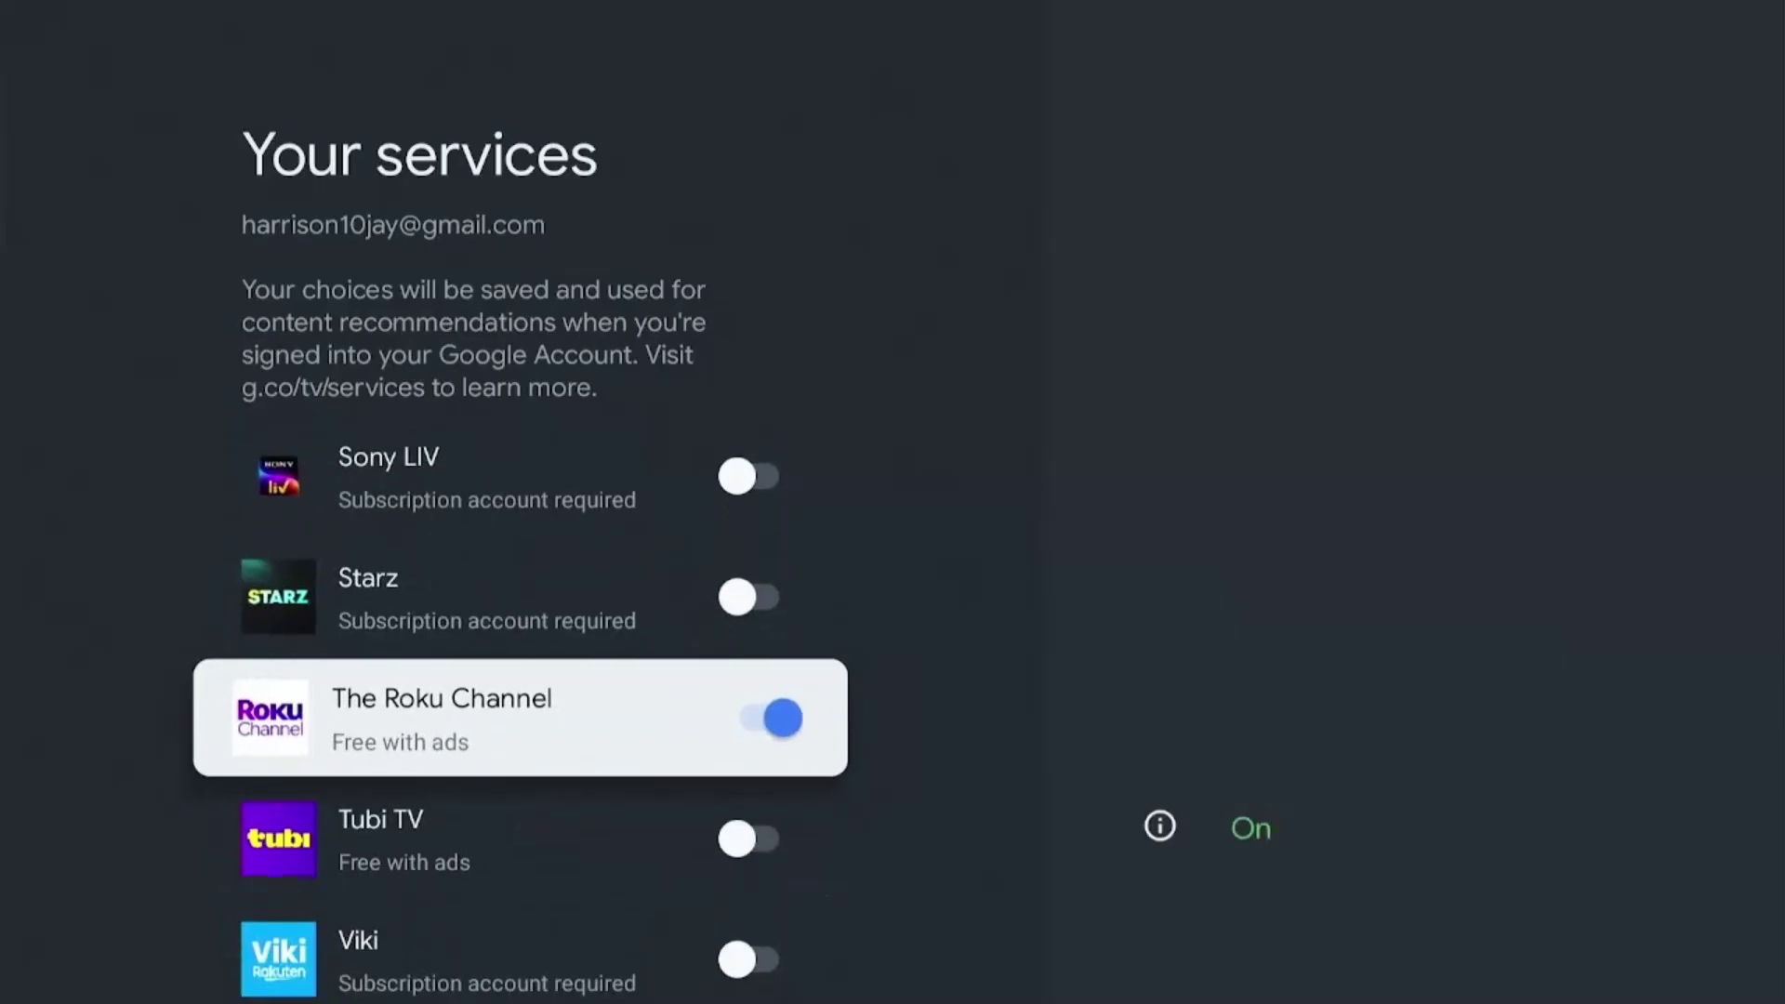
key("Down")
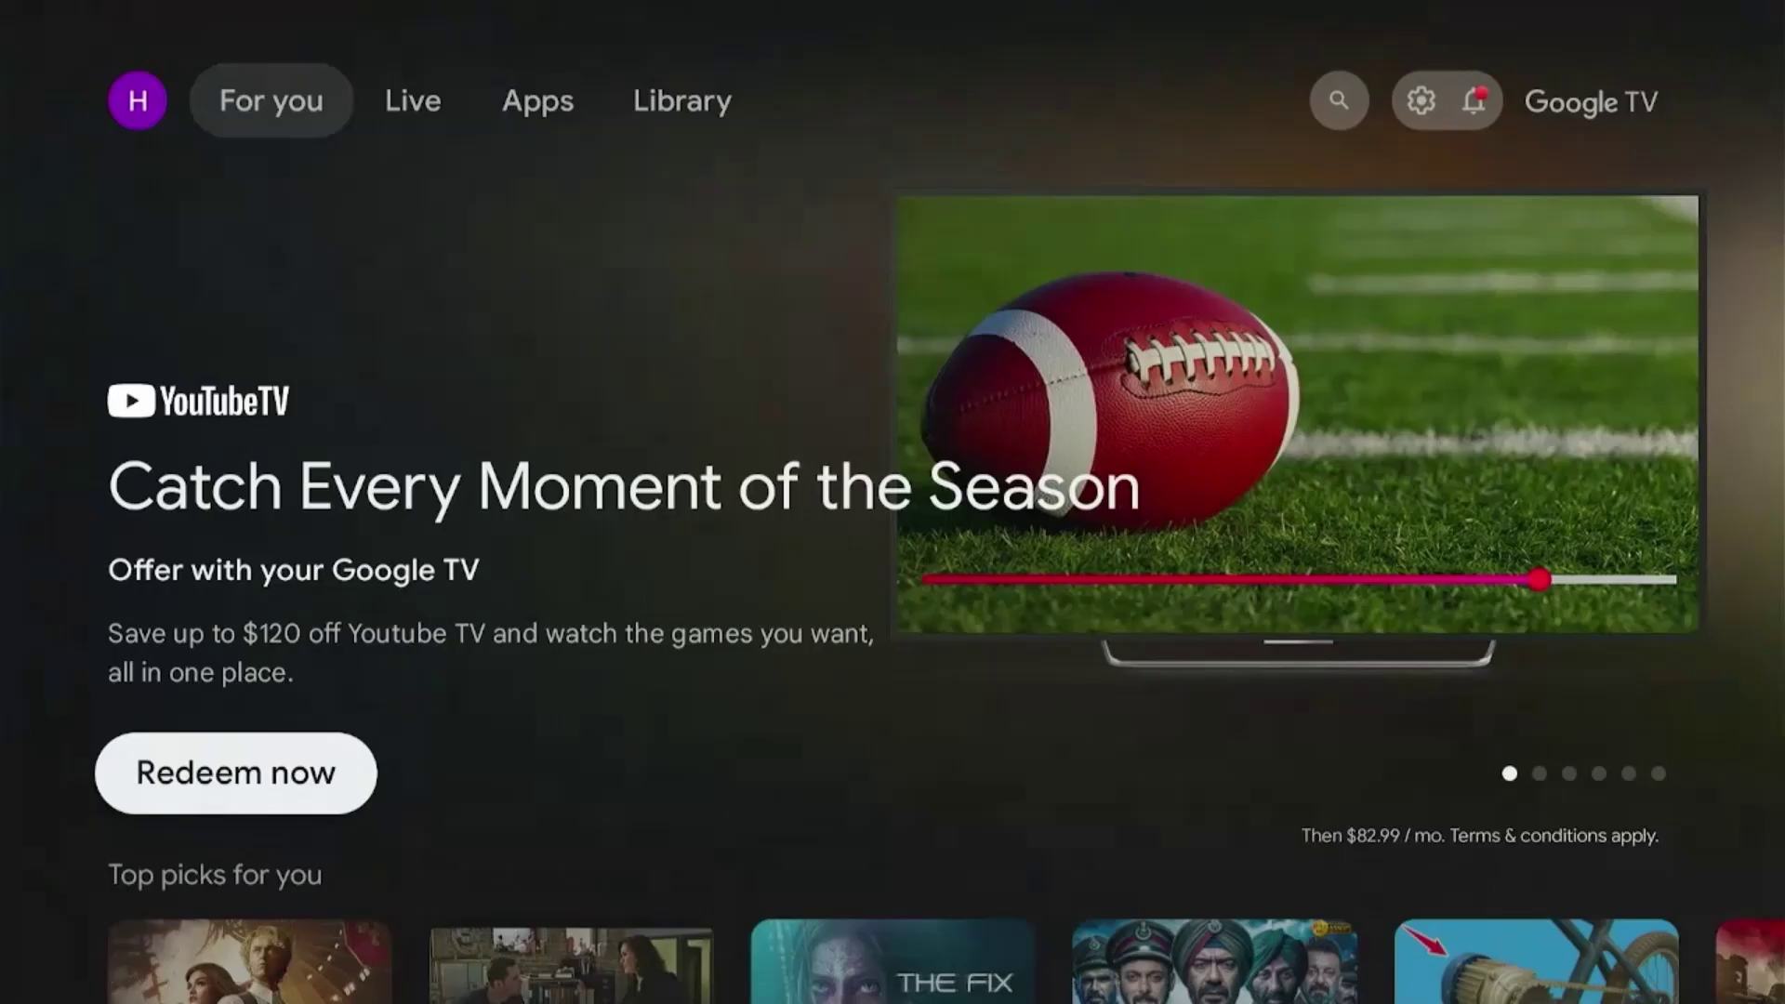
Examine the home screen rows from the top picks down to the Doomsday movies row
key("Down")
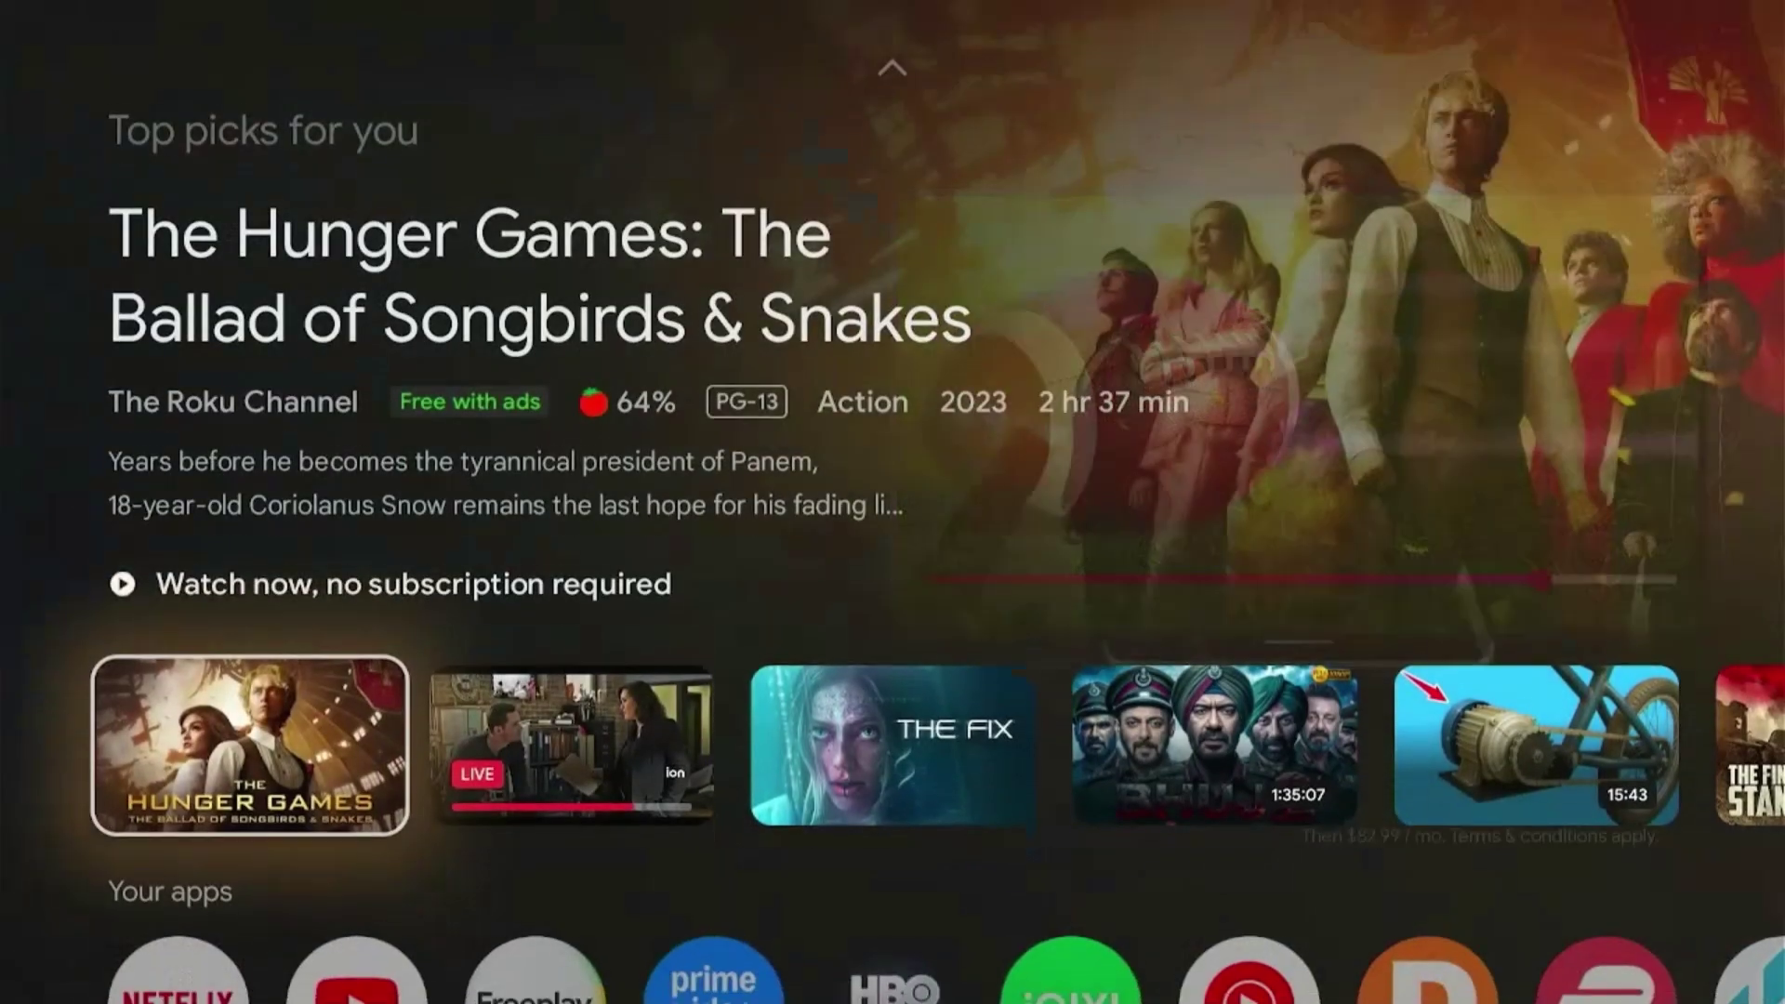
key("Down")
key("Down")
key("Down")
key("Down")
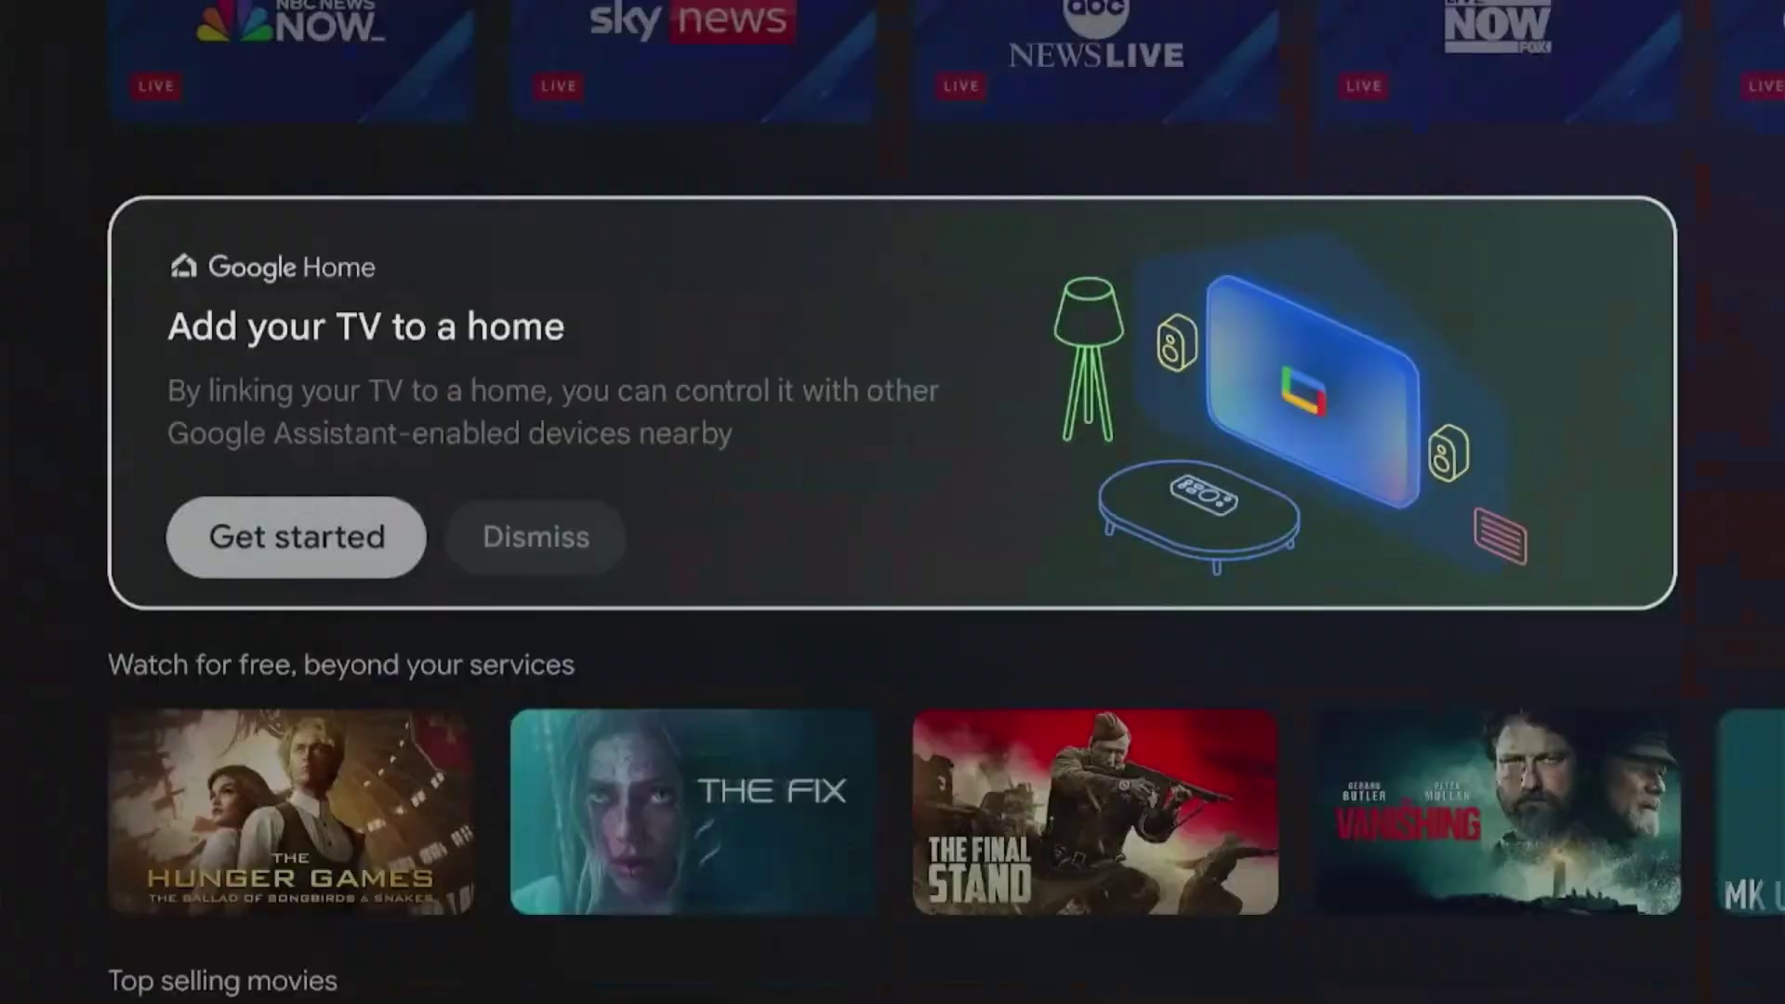
key("Down")
key("Down")
key("Down")
key("Down")
key("Down")
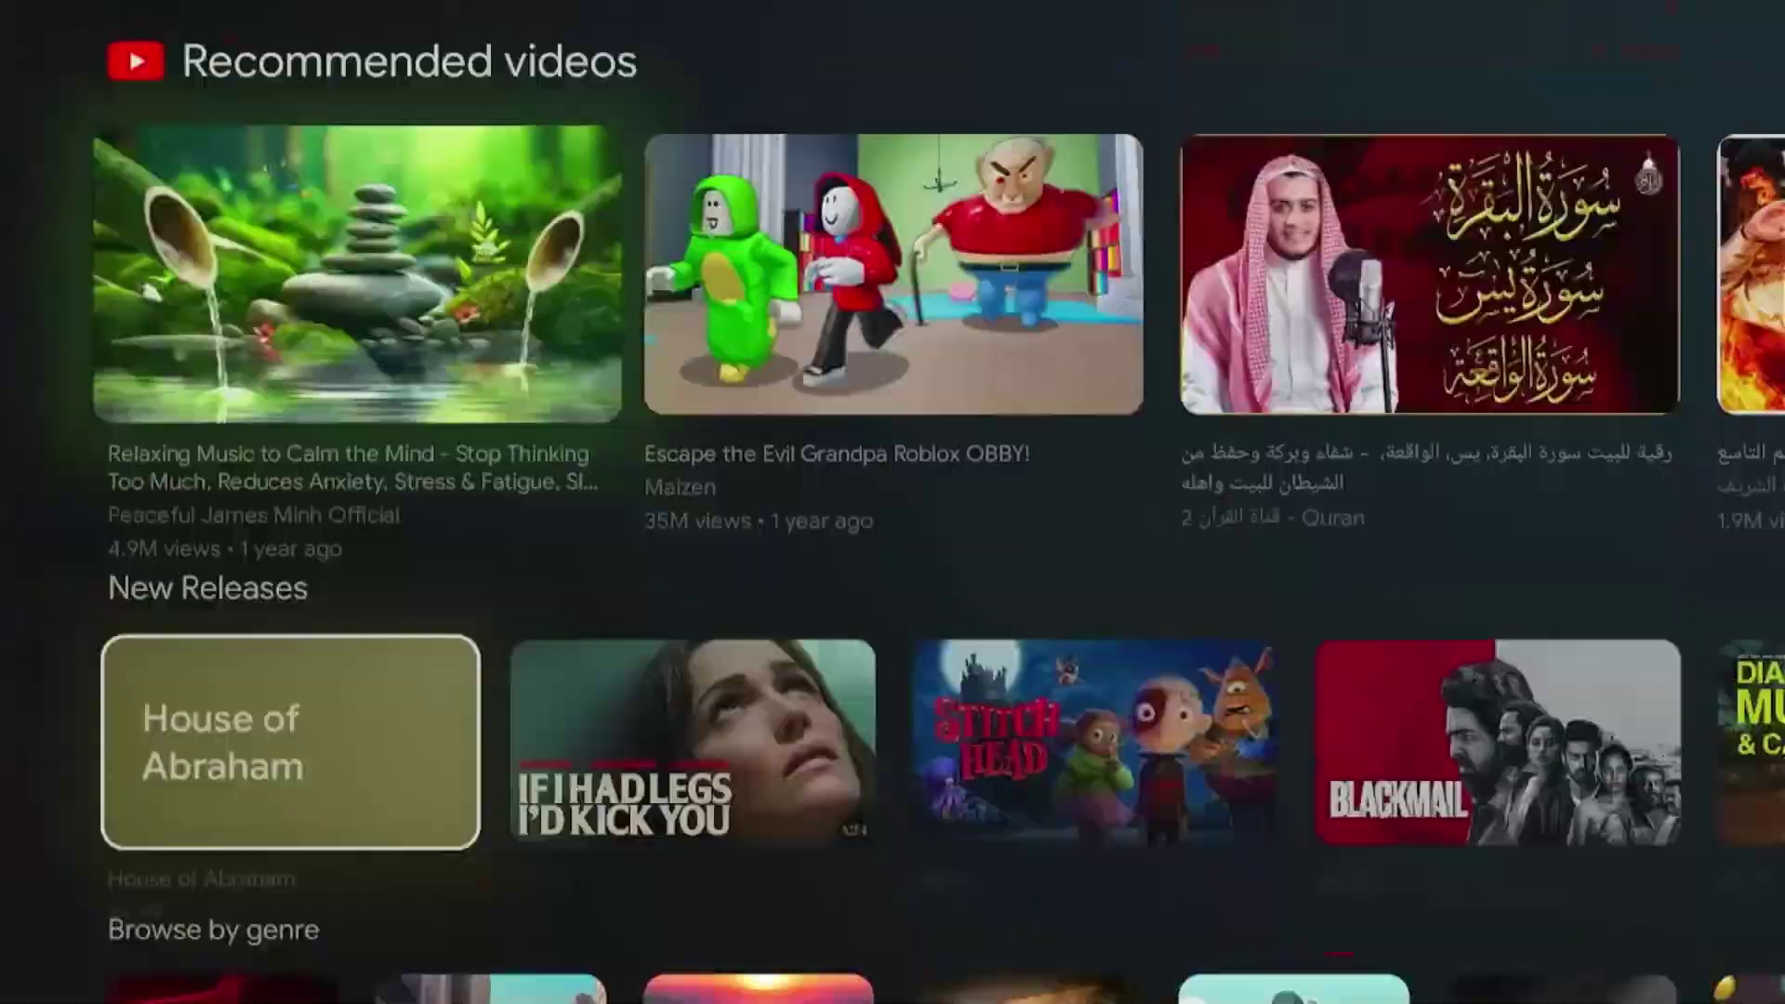
key("Down")
key("Down")
key("Down")
key("Down")
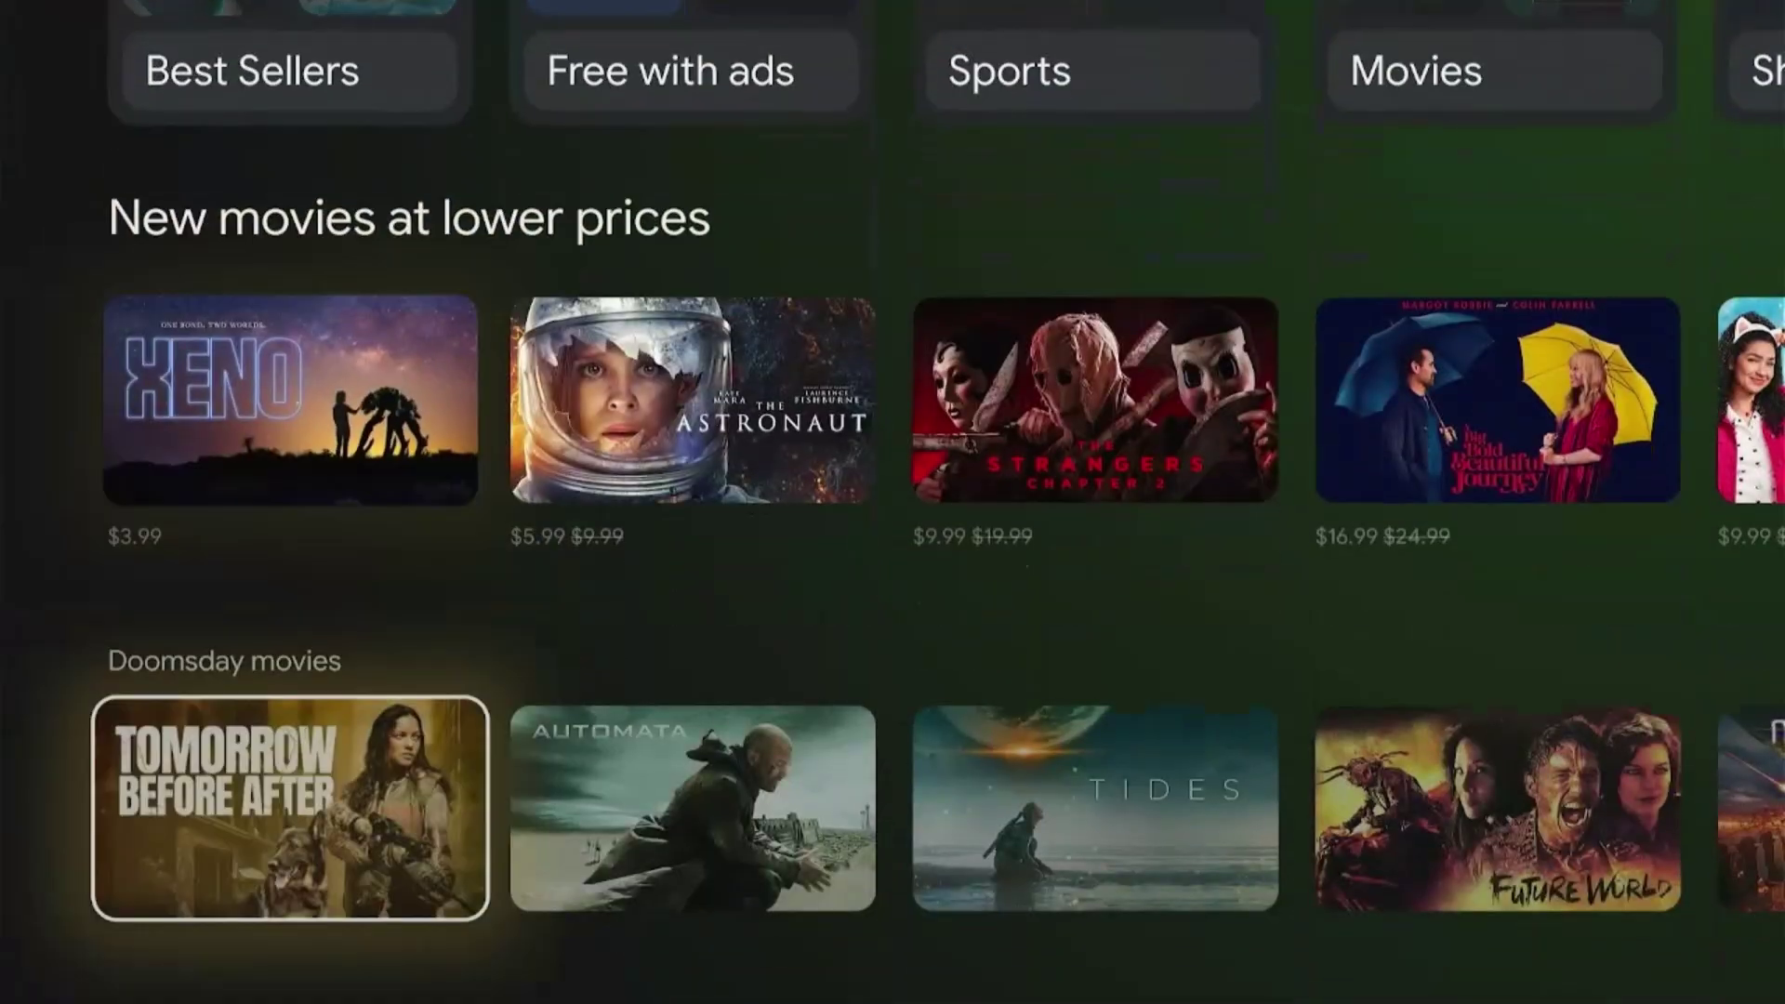
Review the recommendation rows again from New movies at lower prices back up to the featured banner
key("Up")
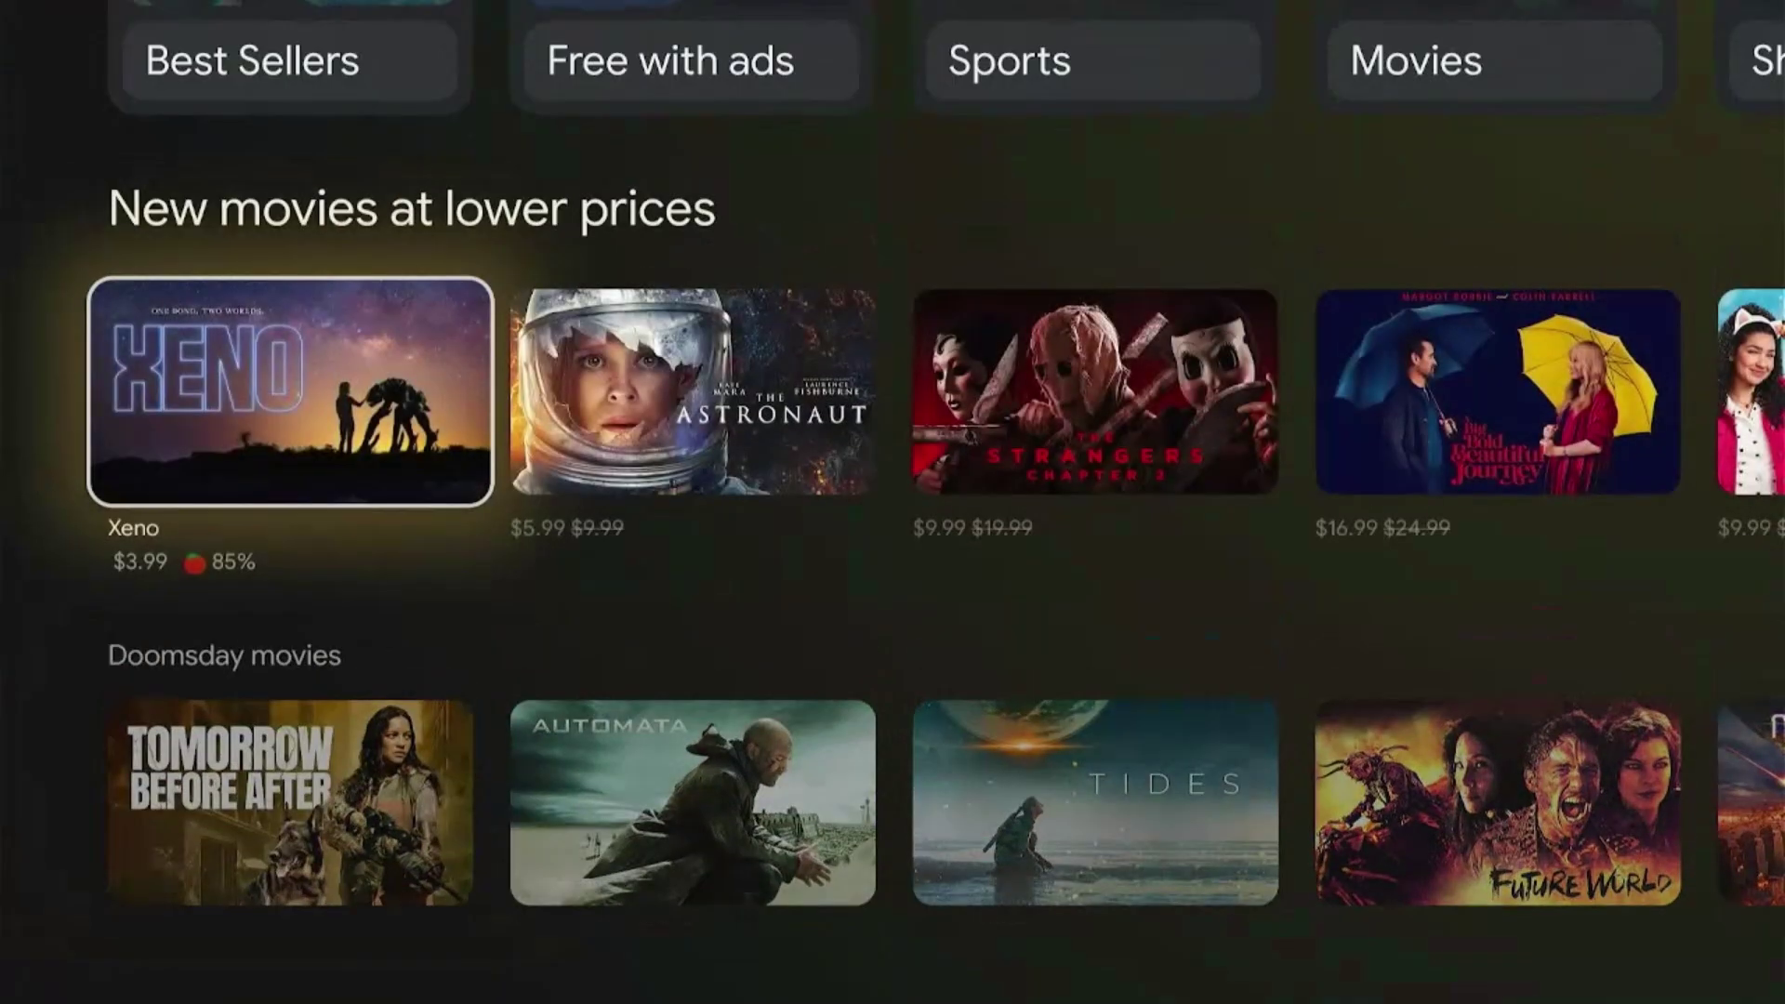
key("Up")
key("Up")
key("Up")
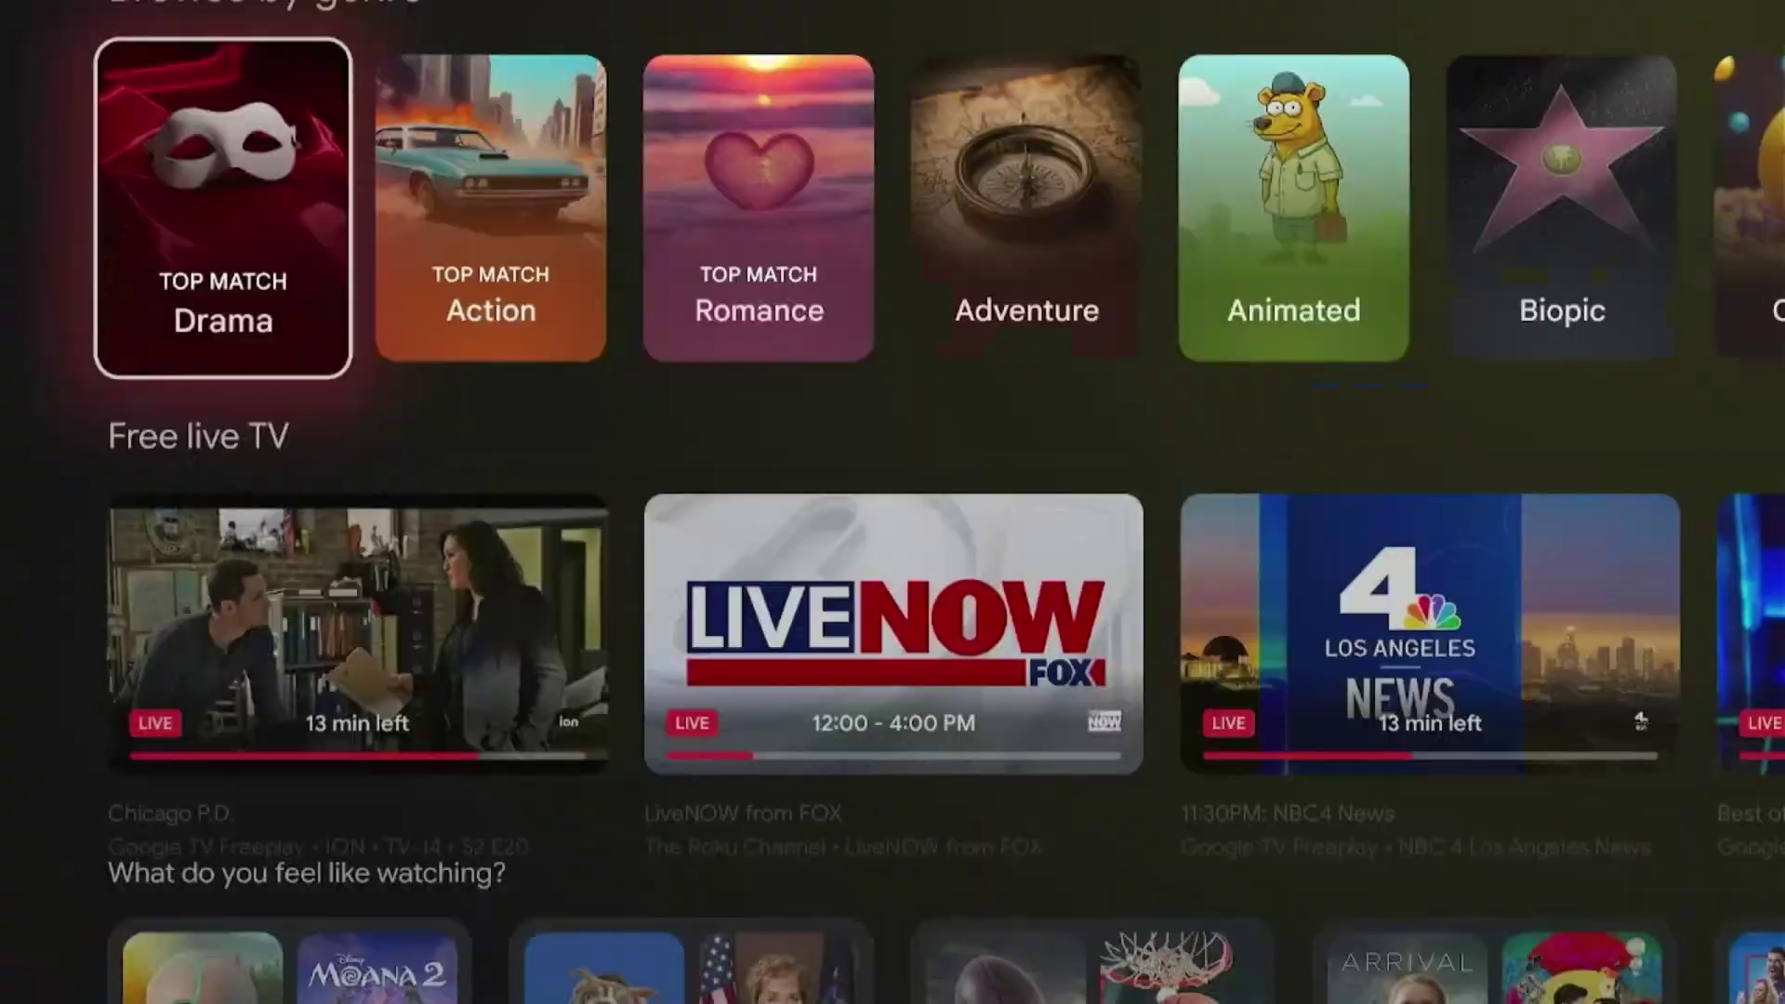
key("Up")
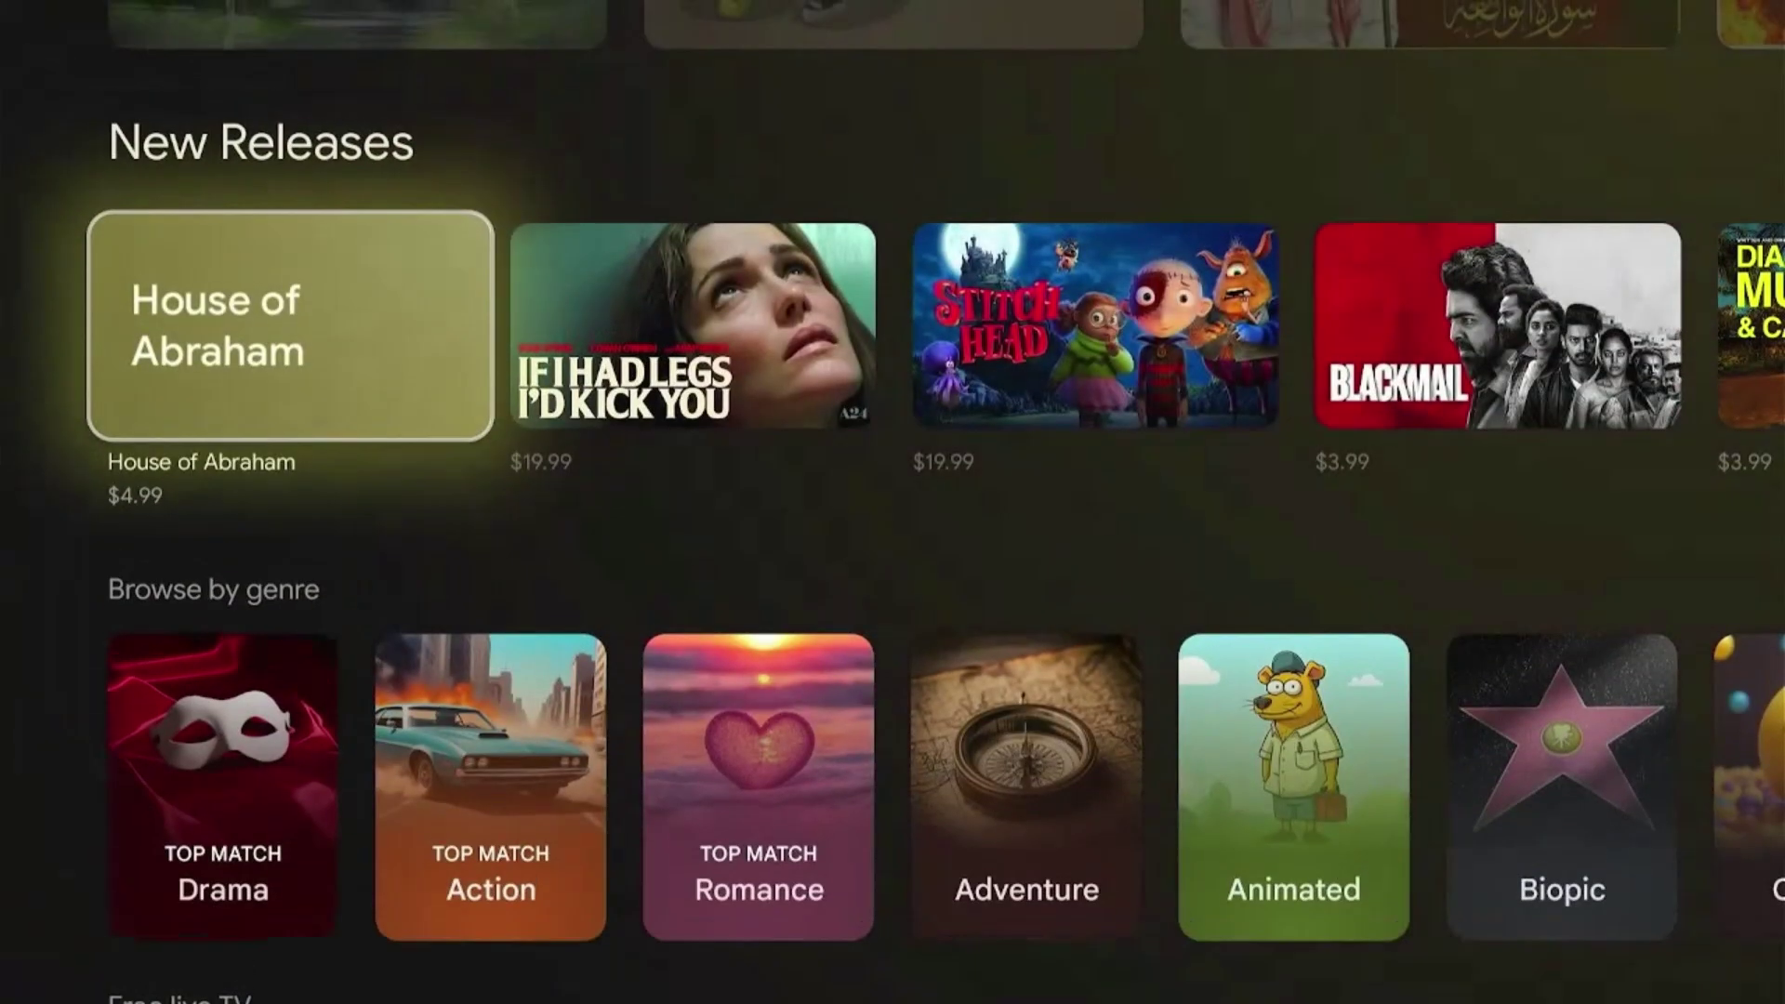
key("Up")
key("Up")
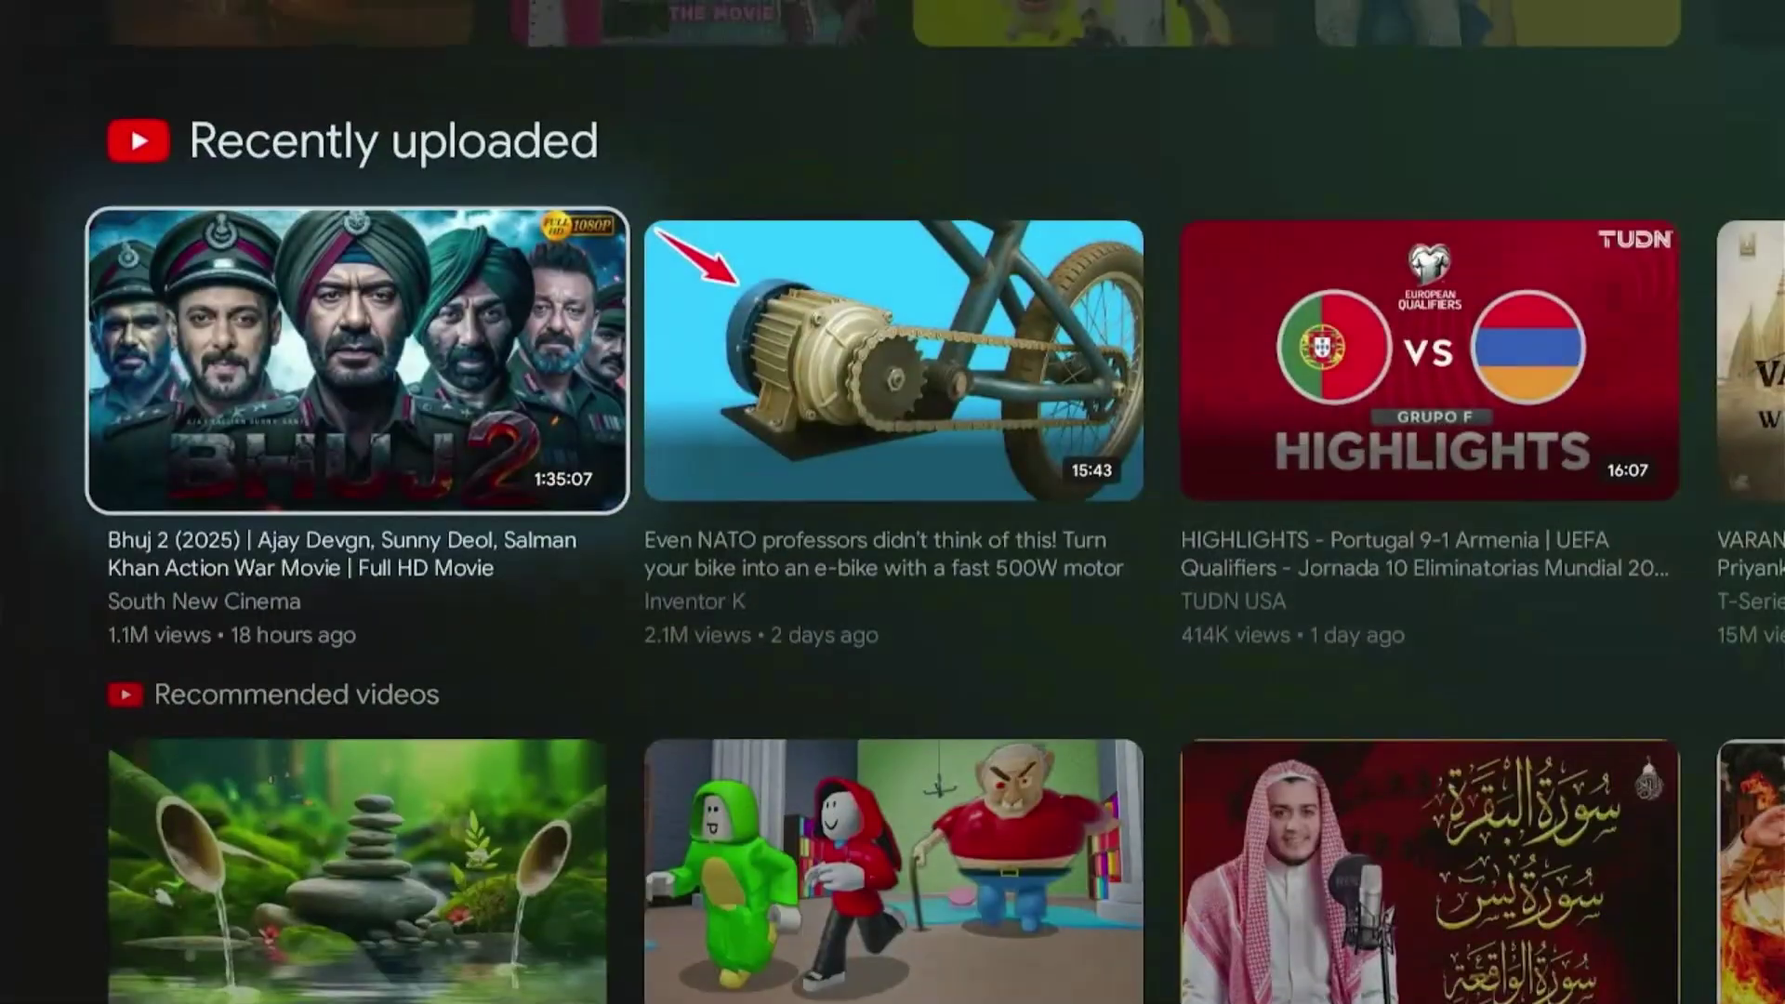
key("Up")
key("Up")
key("Up")
key("Up")
key("Up")
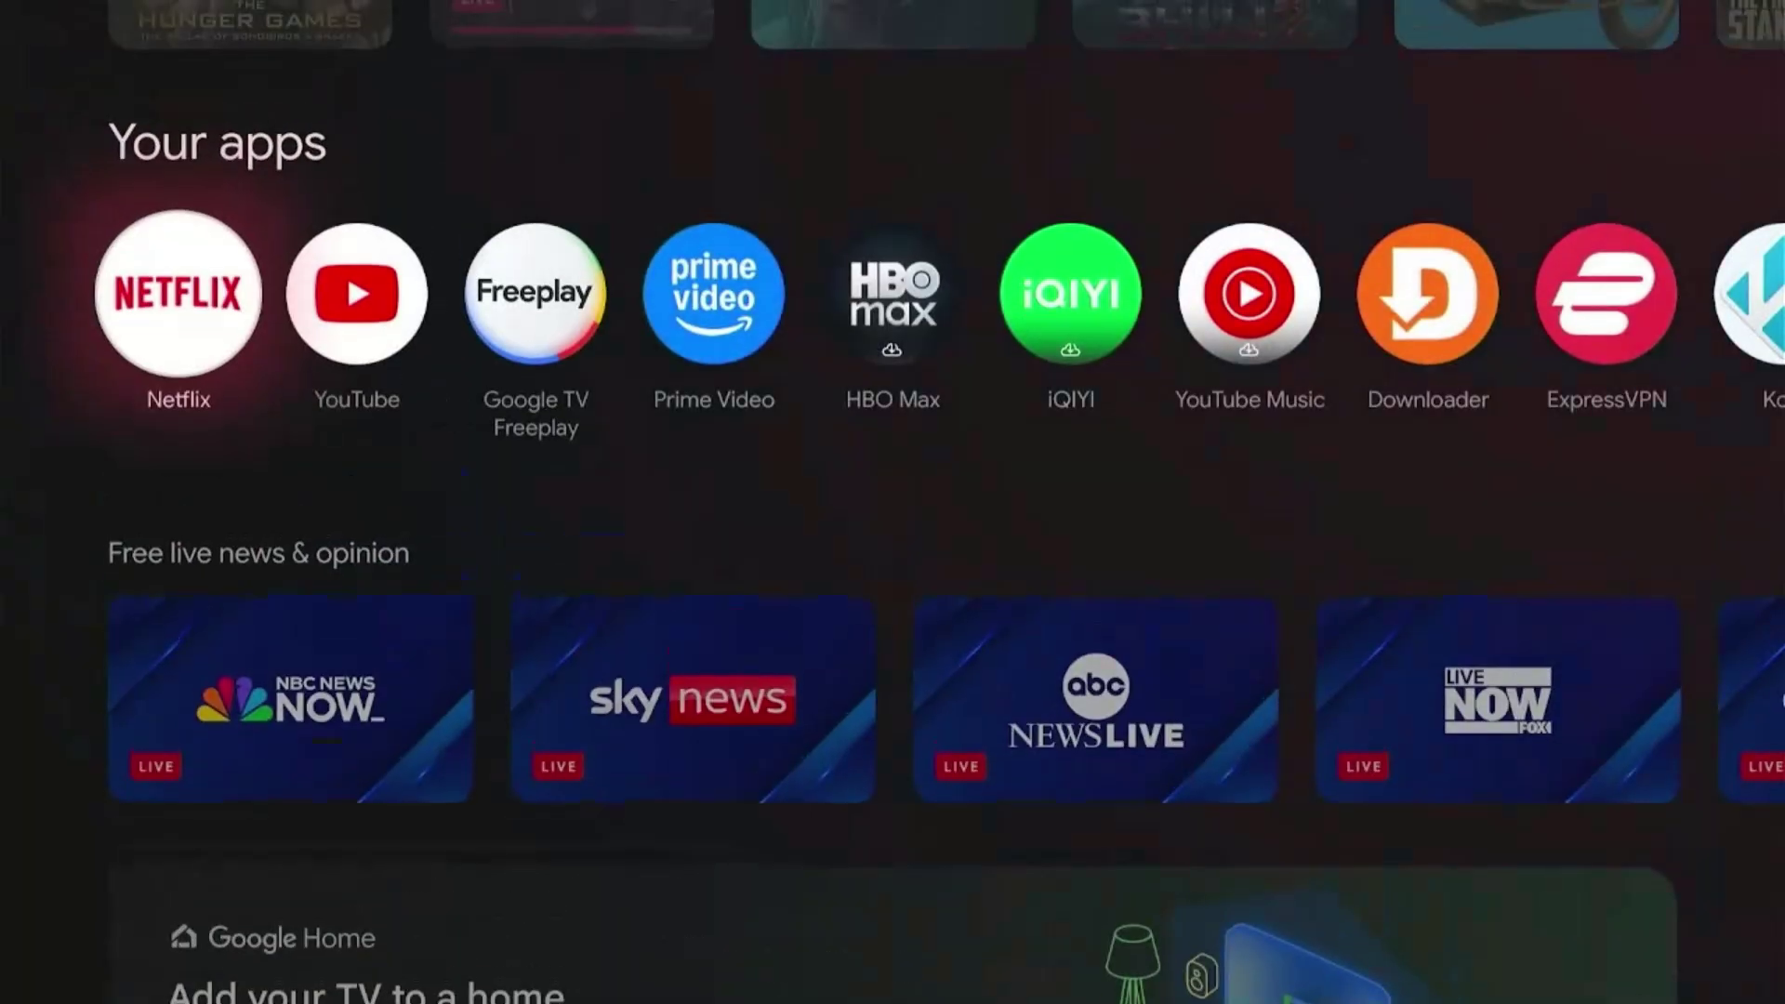
key("Up")
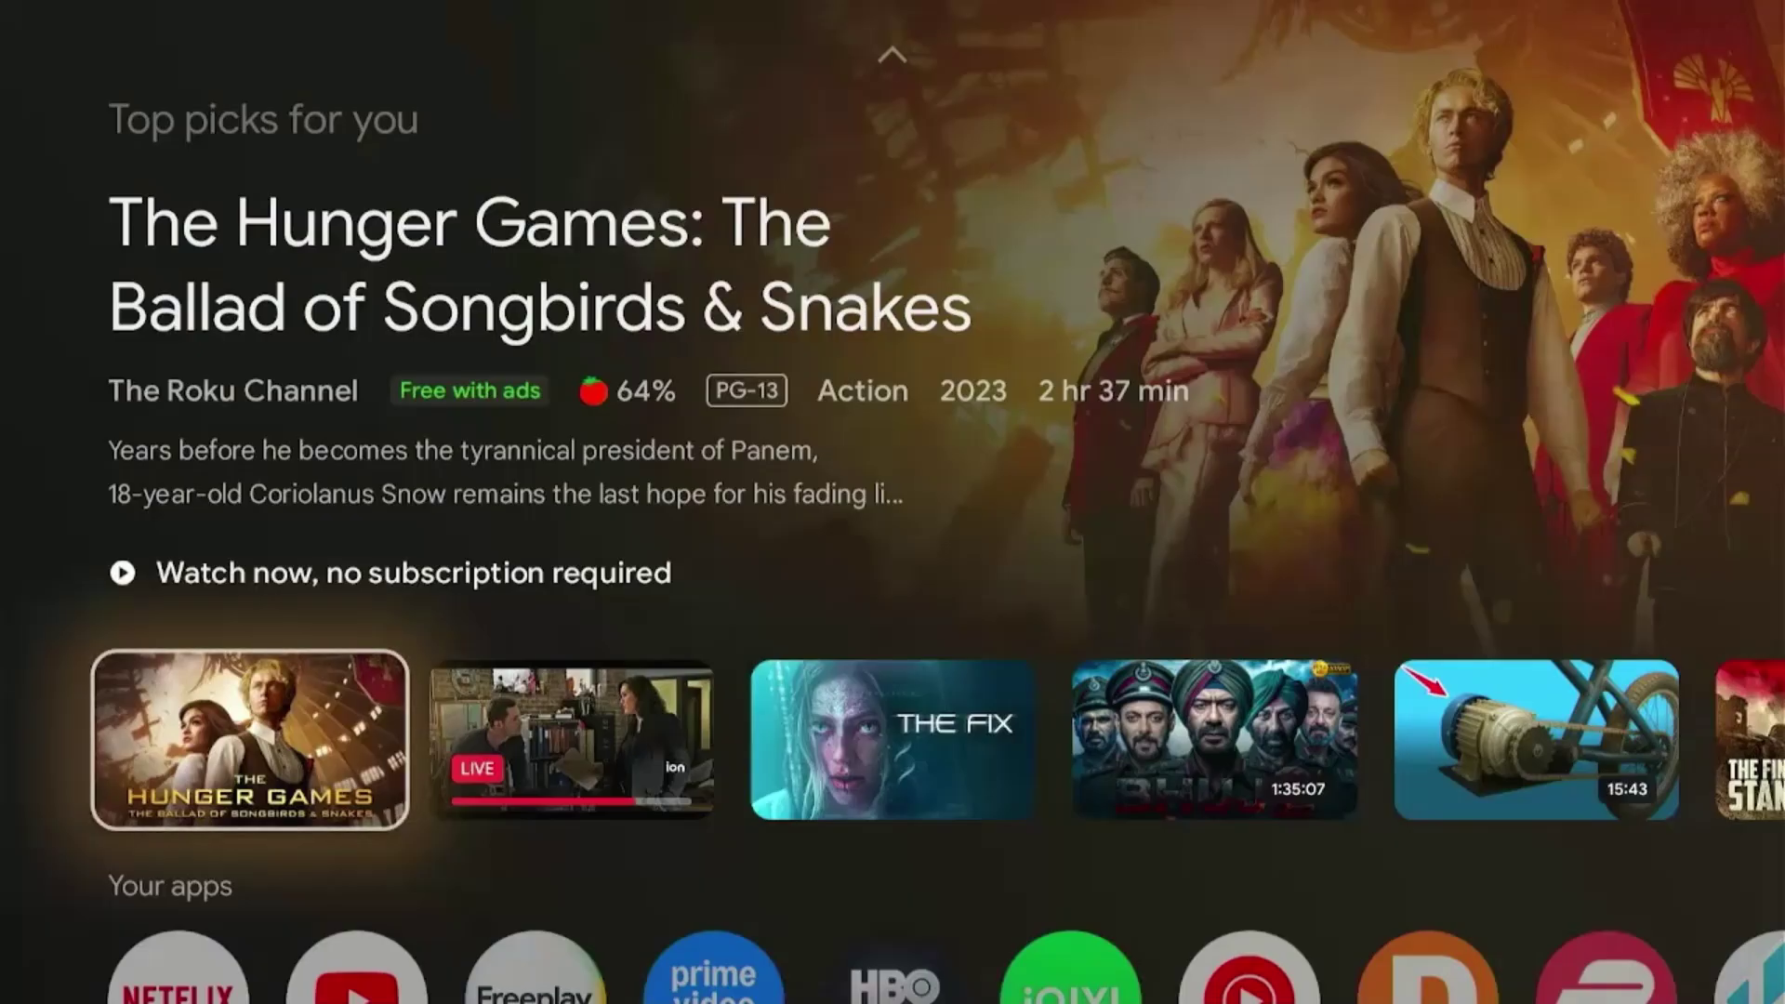
key("Up")
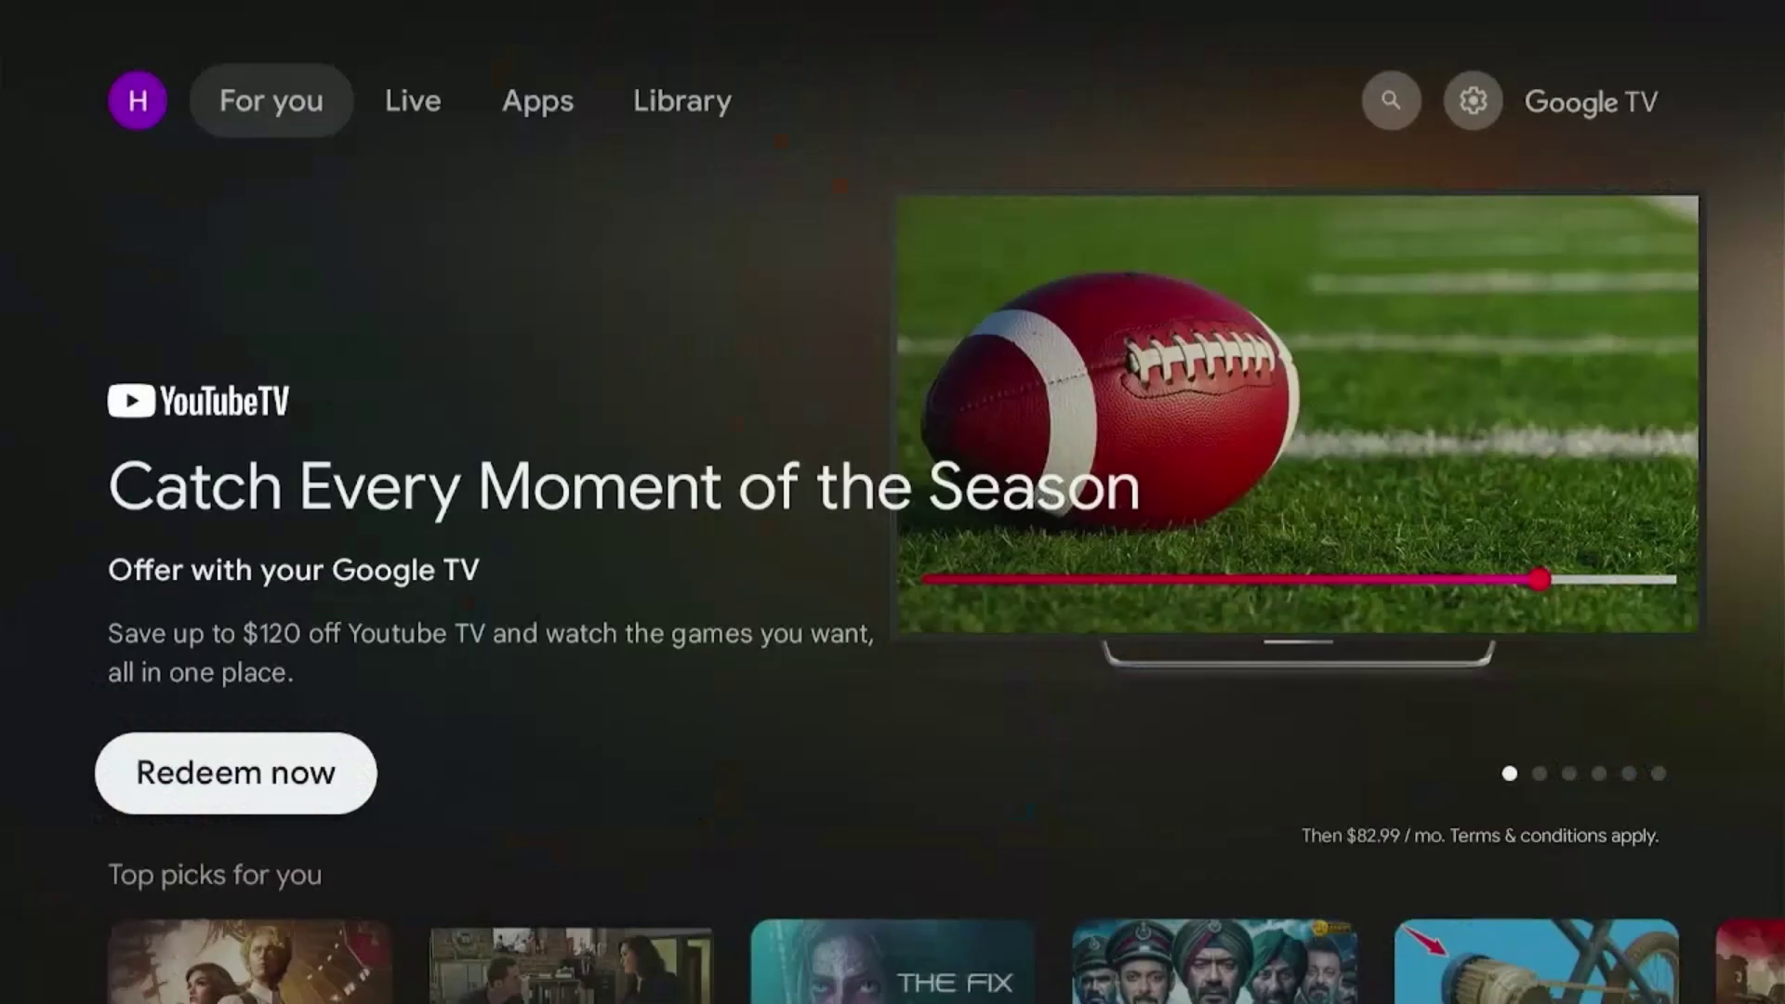
Open the Accounts & Profiles section of the device settings
key("Up")
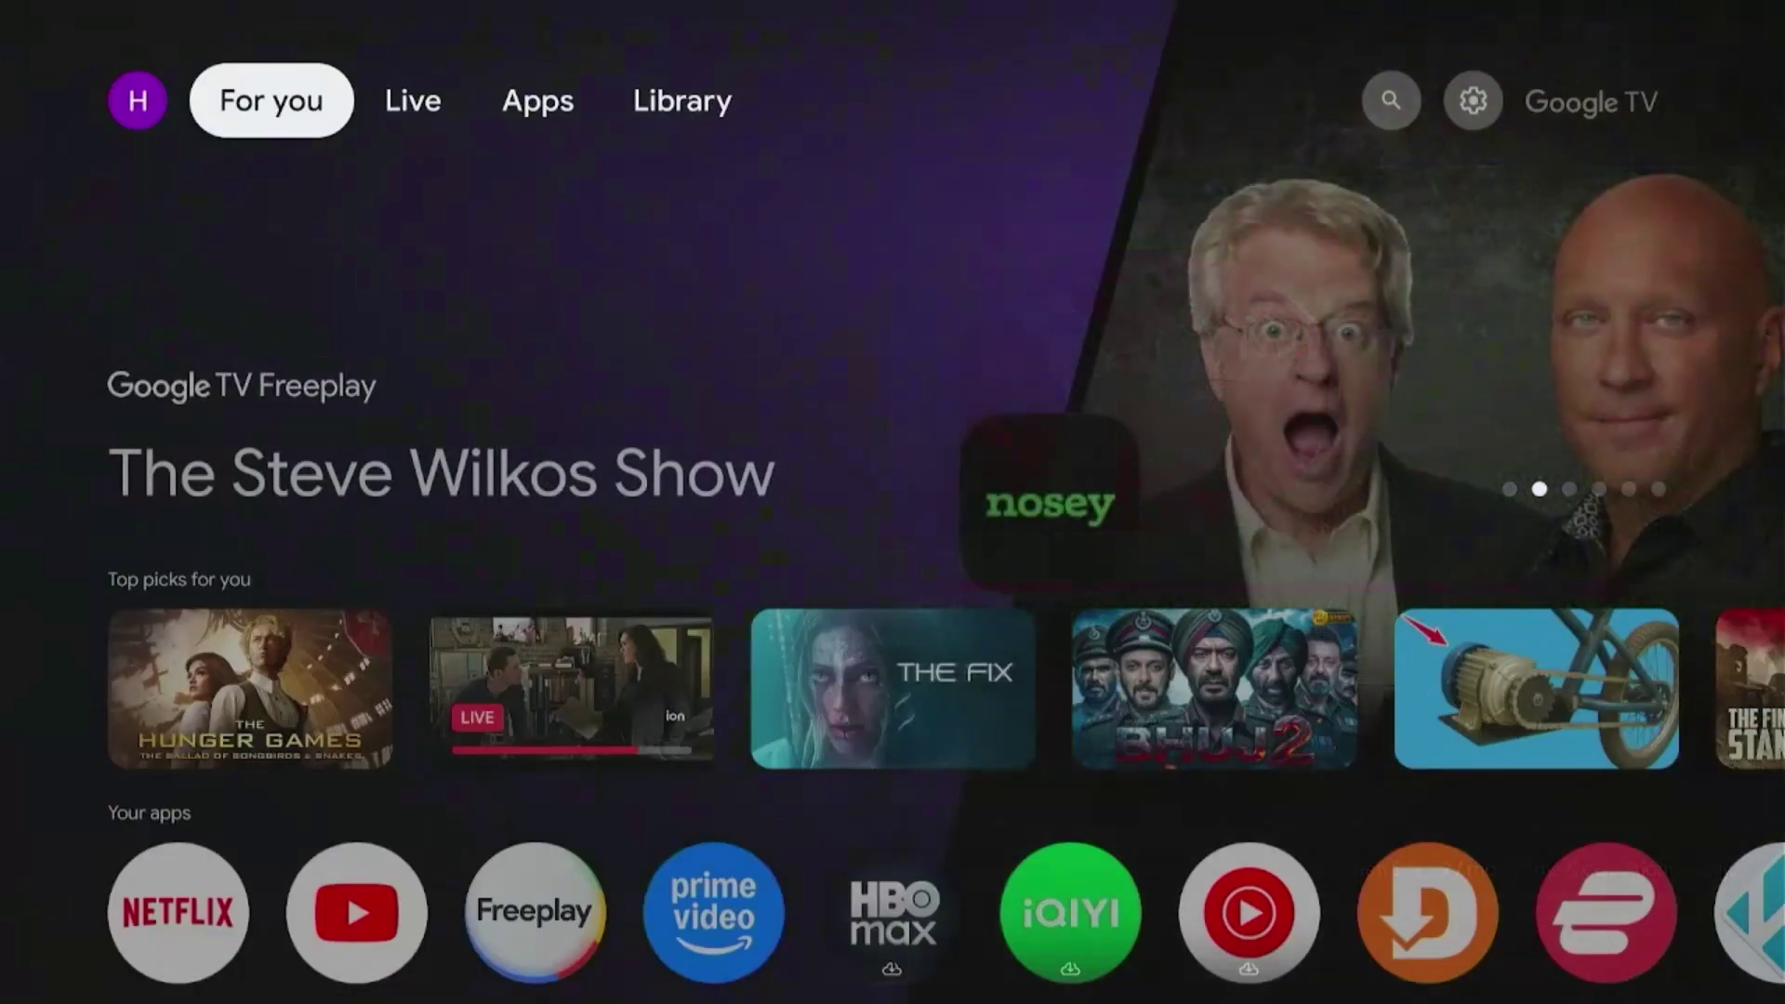
key("Right")
key("Right")
key("Right")
key("Right")
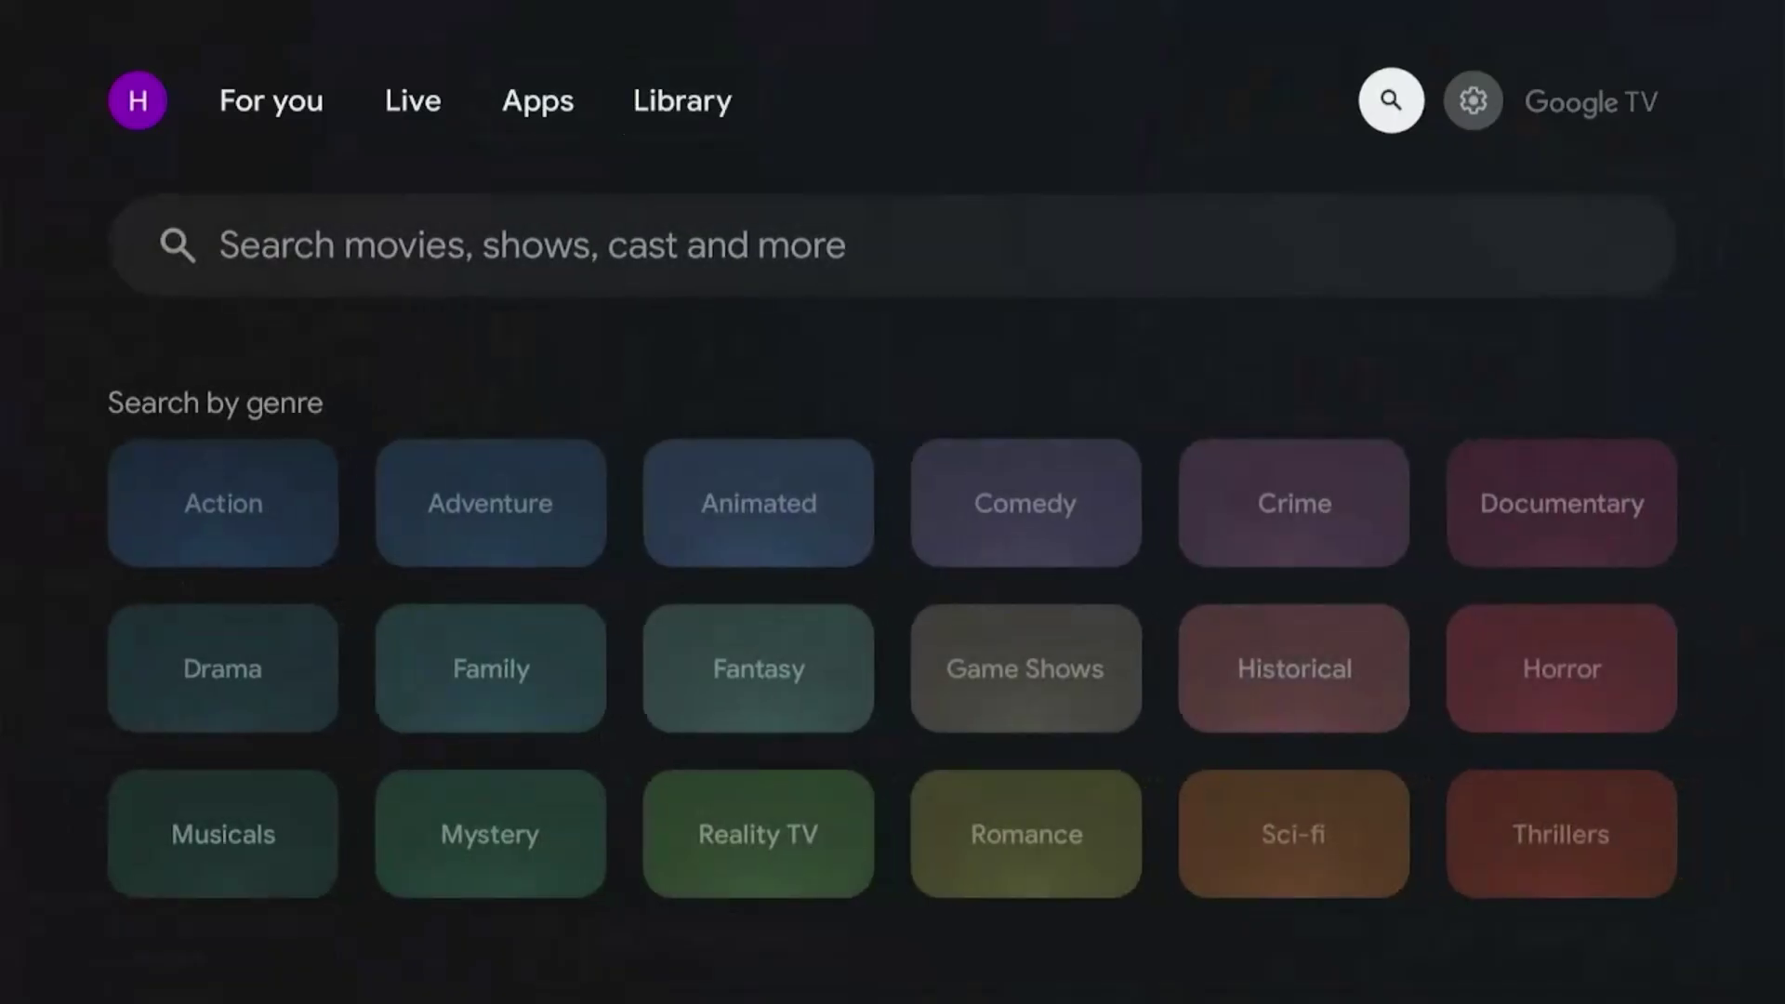
key("Right")
key("Return")
key("Return")
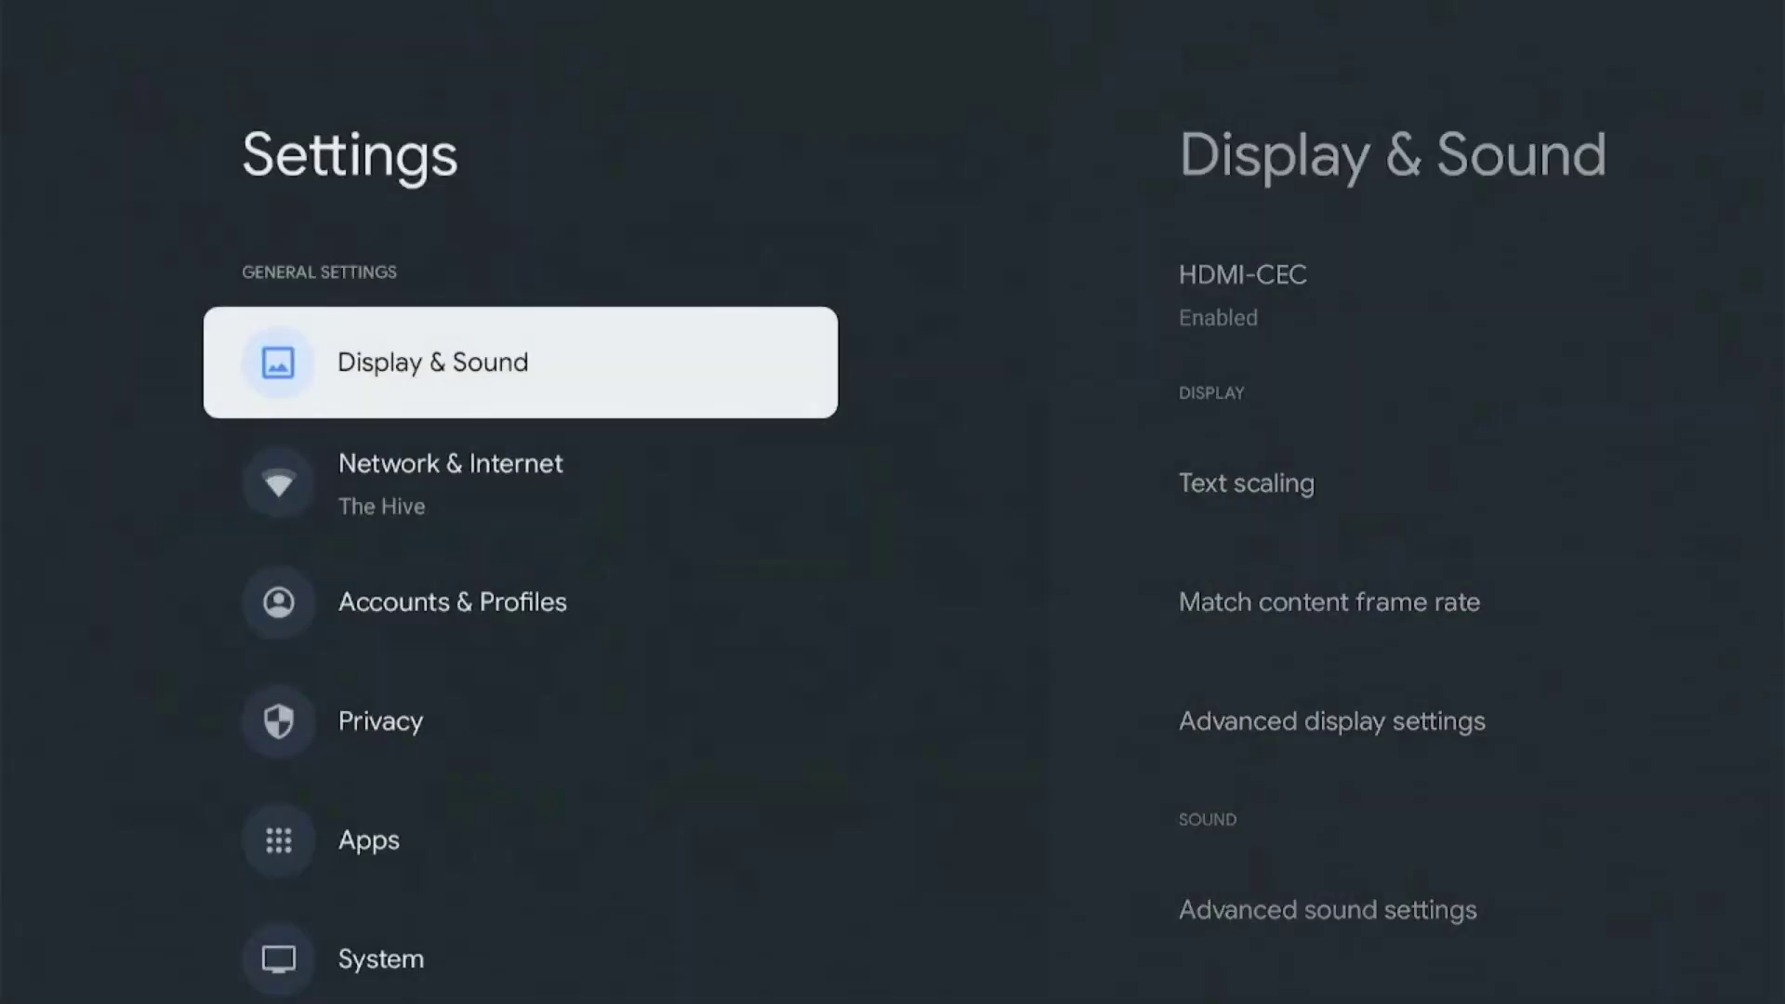
key("Down")
key("Down")
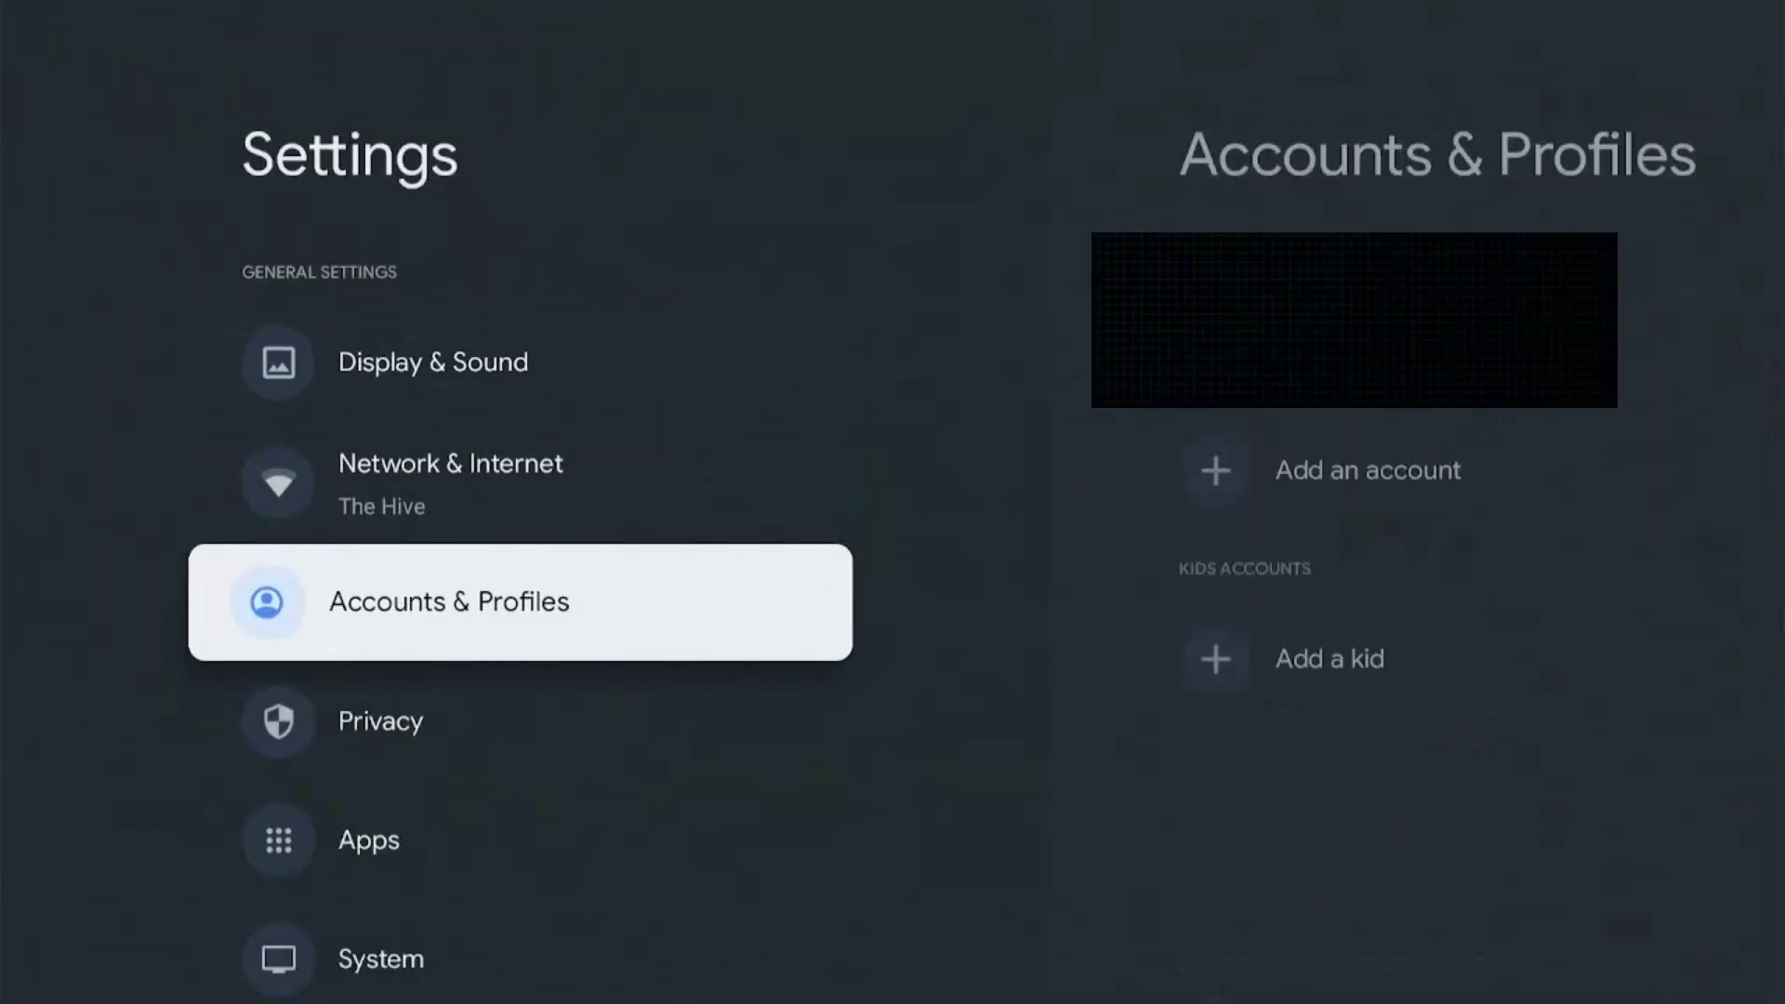
key("Return")
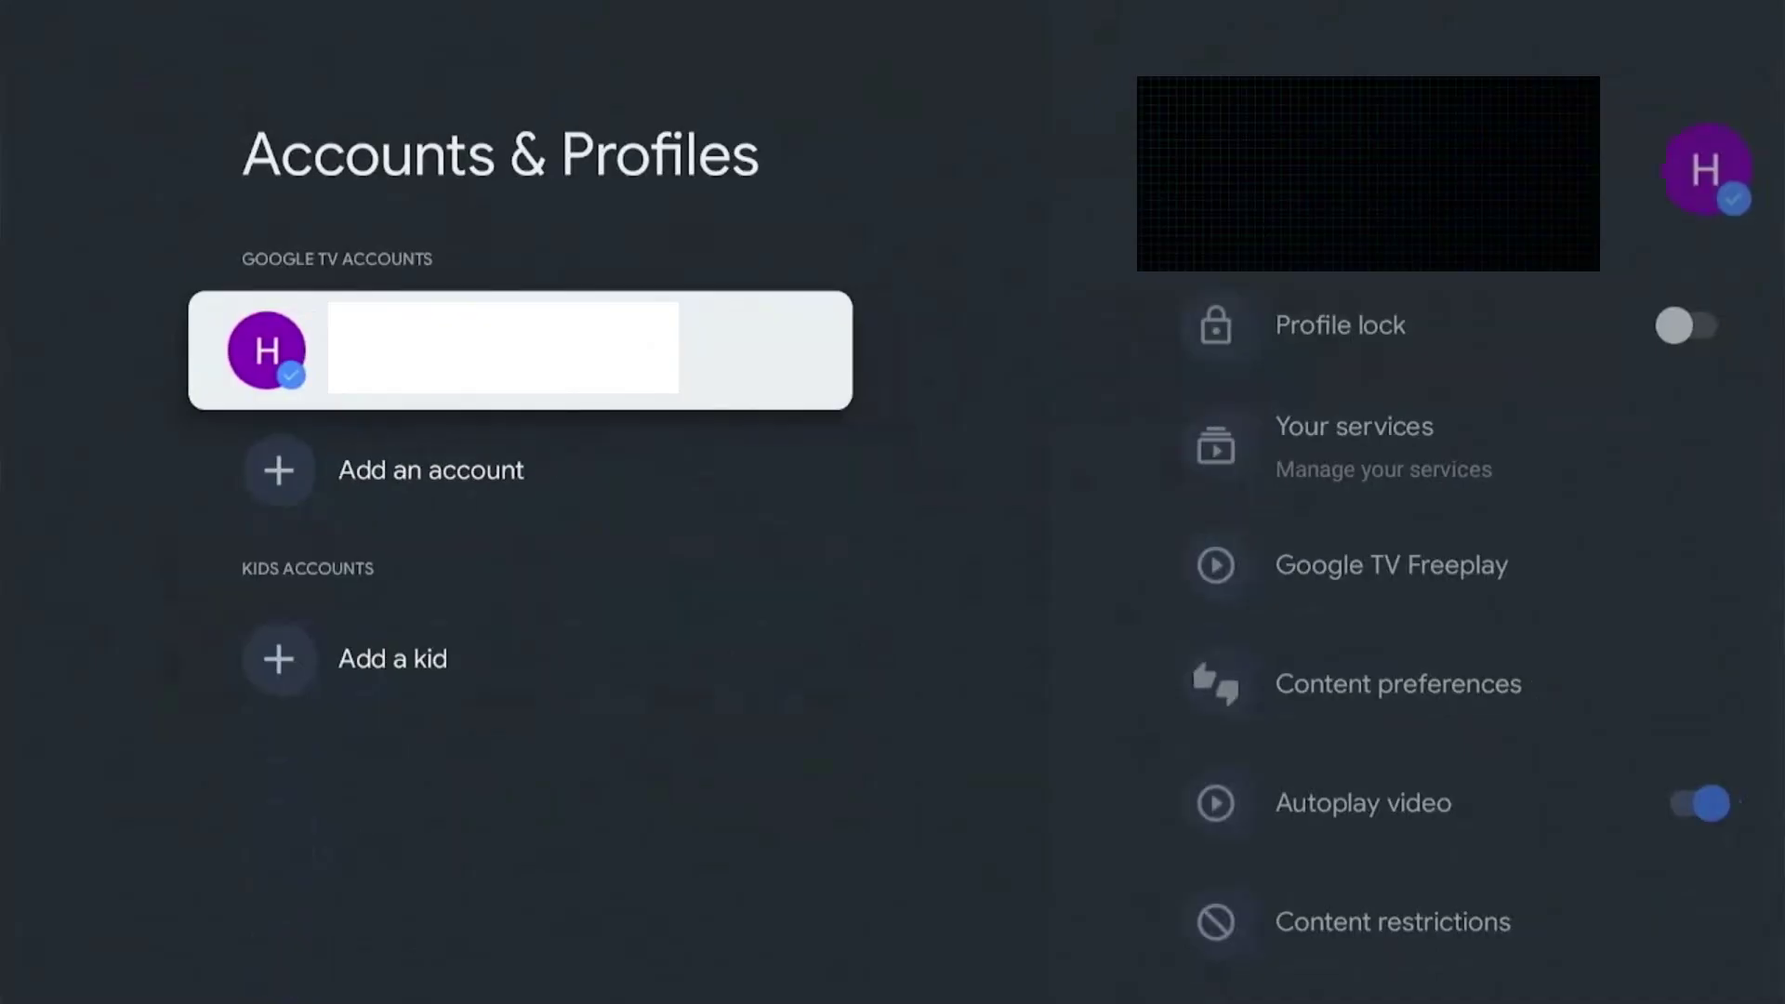
Turn on Apps only mode in the Google TV account's settings and confirm enabling it
key("Return")
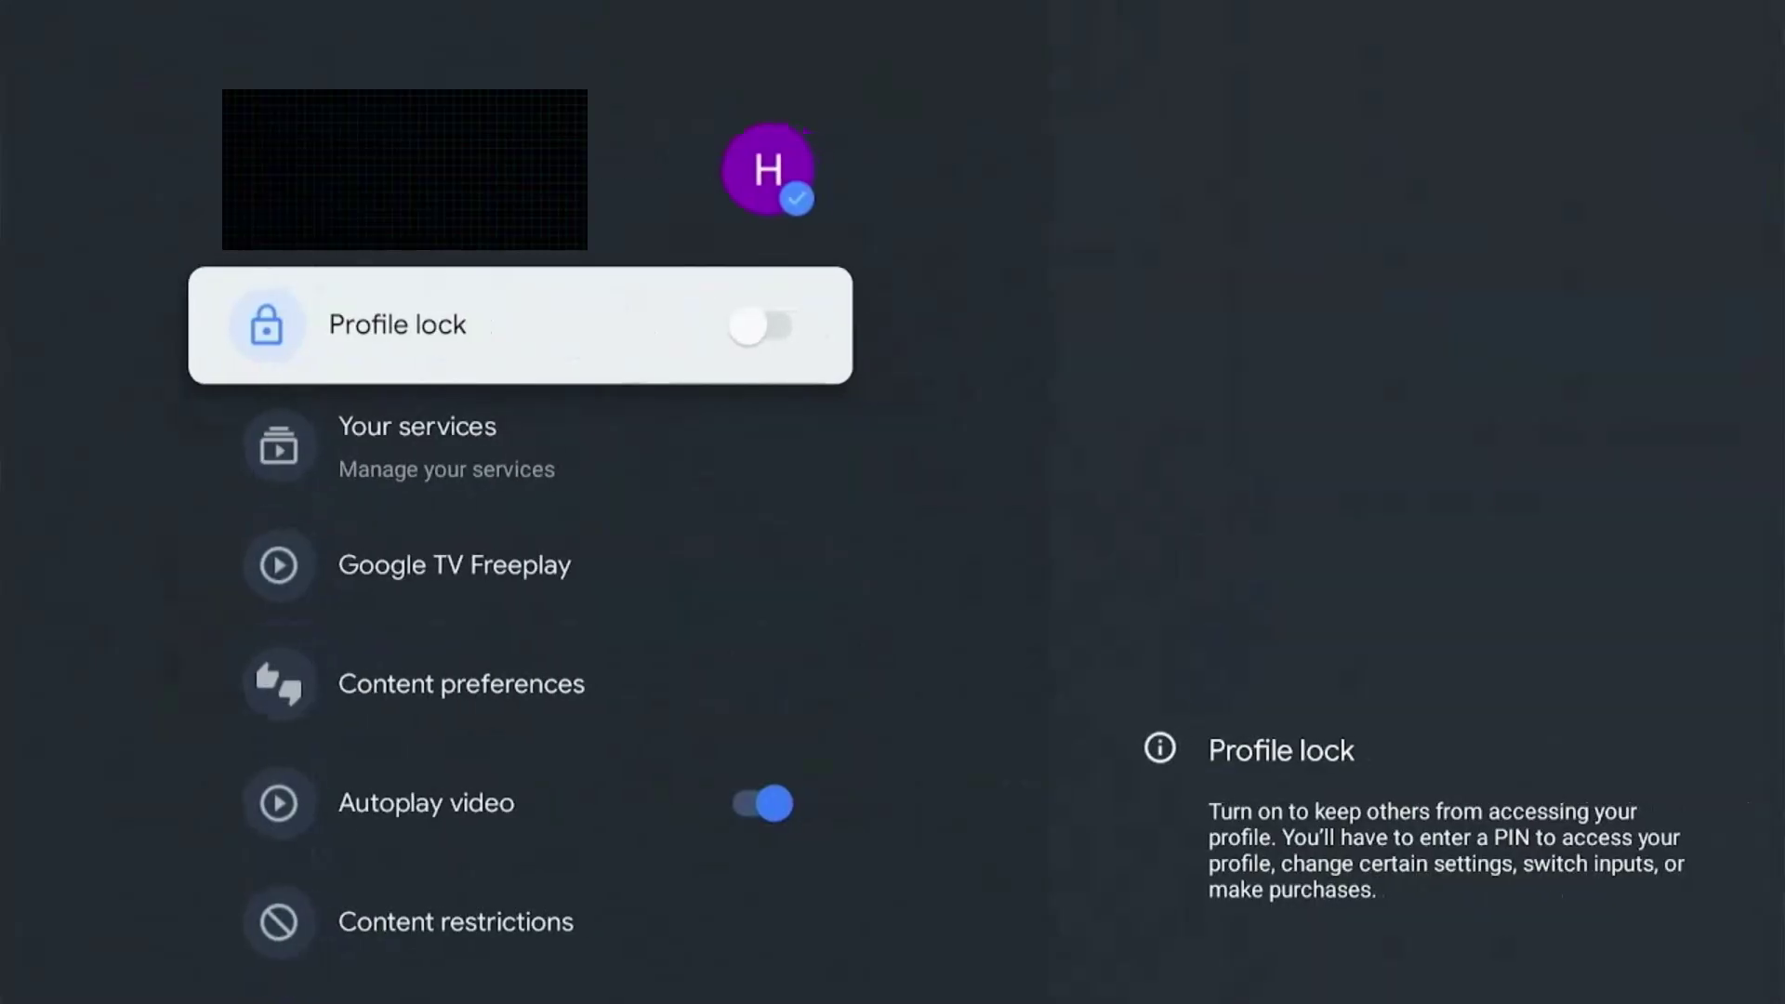
key("Down")
key("Down")
key("Down")
key("Down")
key("Down")
key("Down")
key("Down")
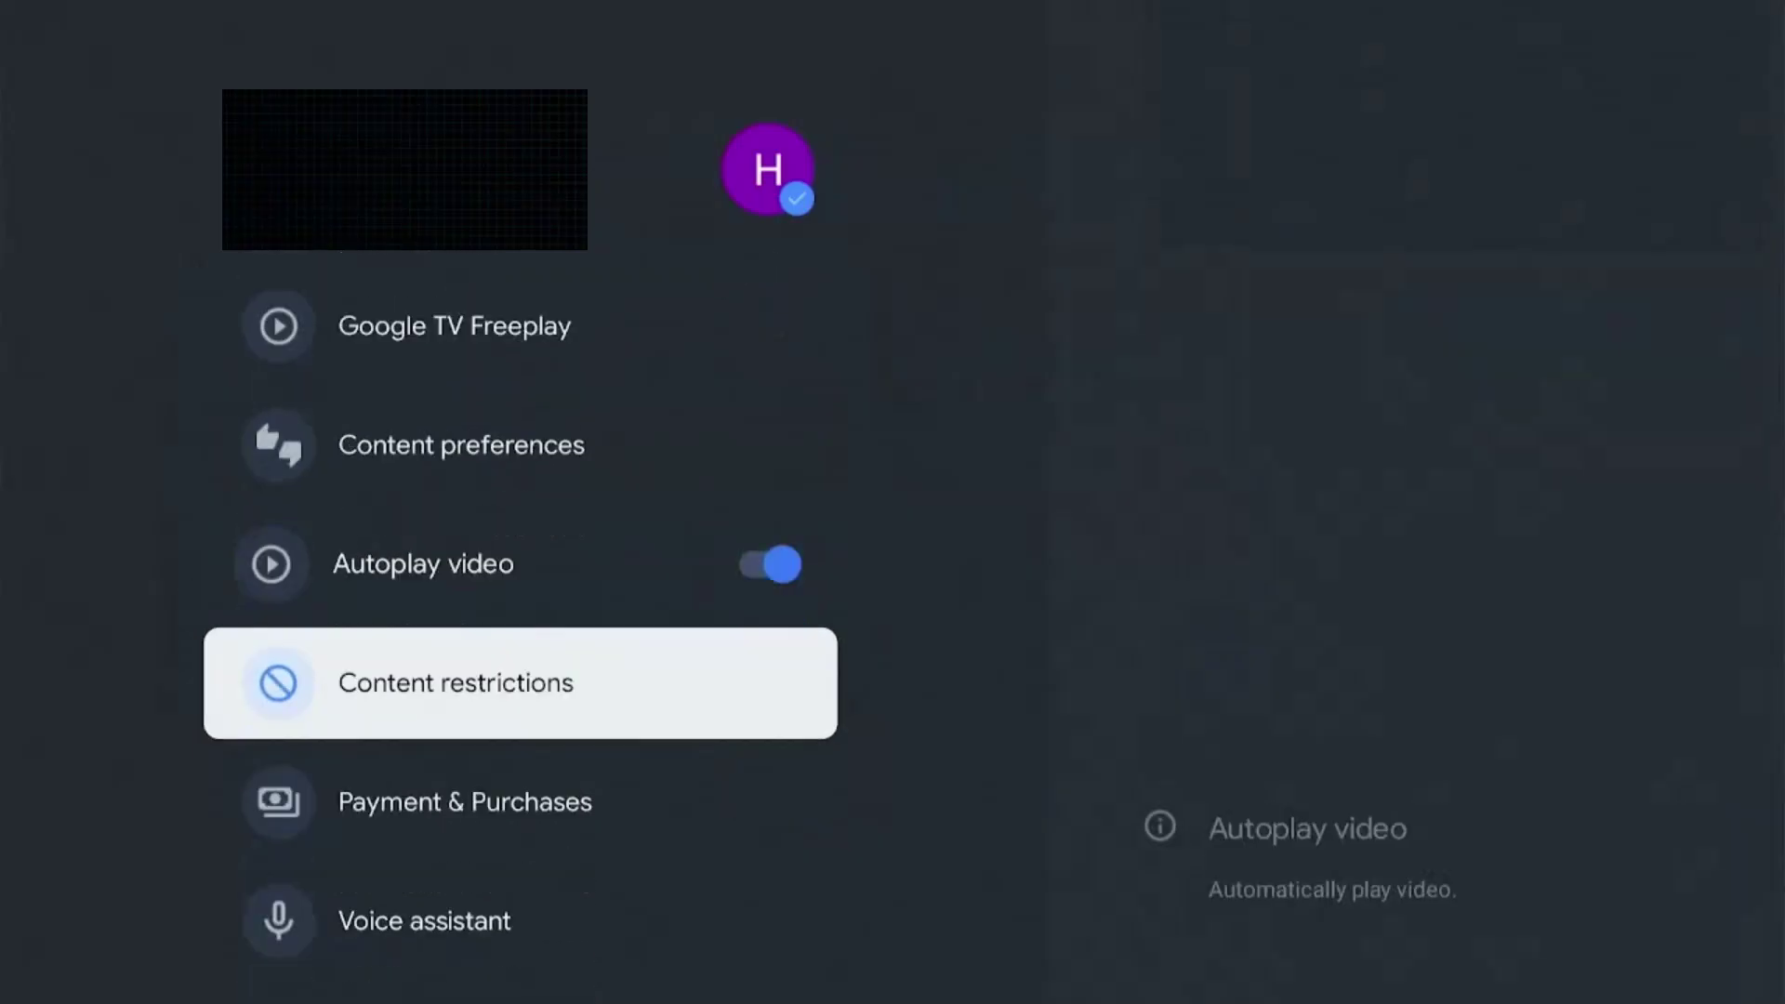
key("Down")
key("Down")
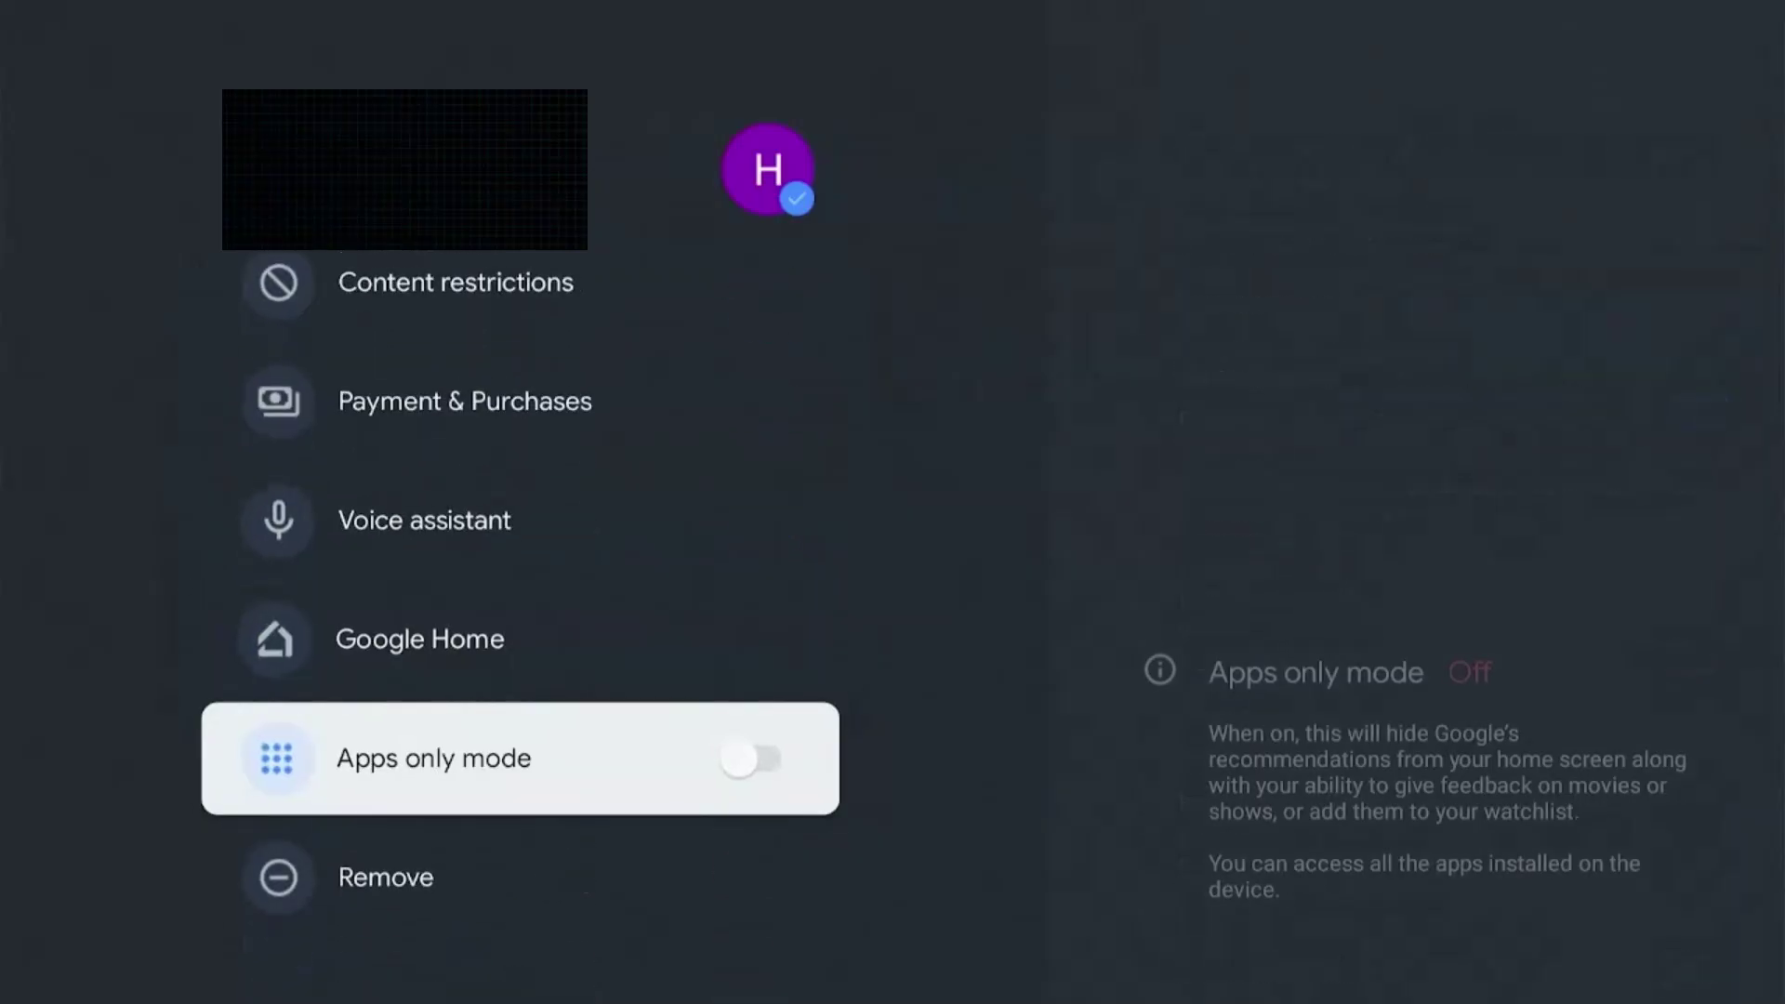
key("Return")
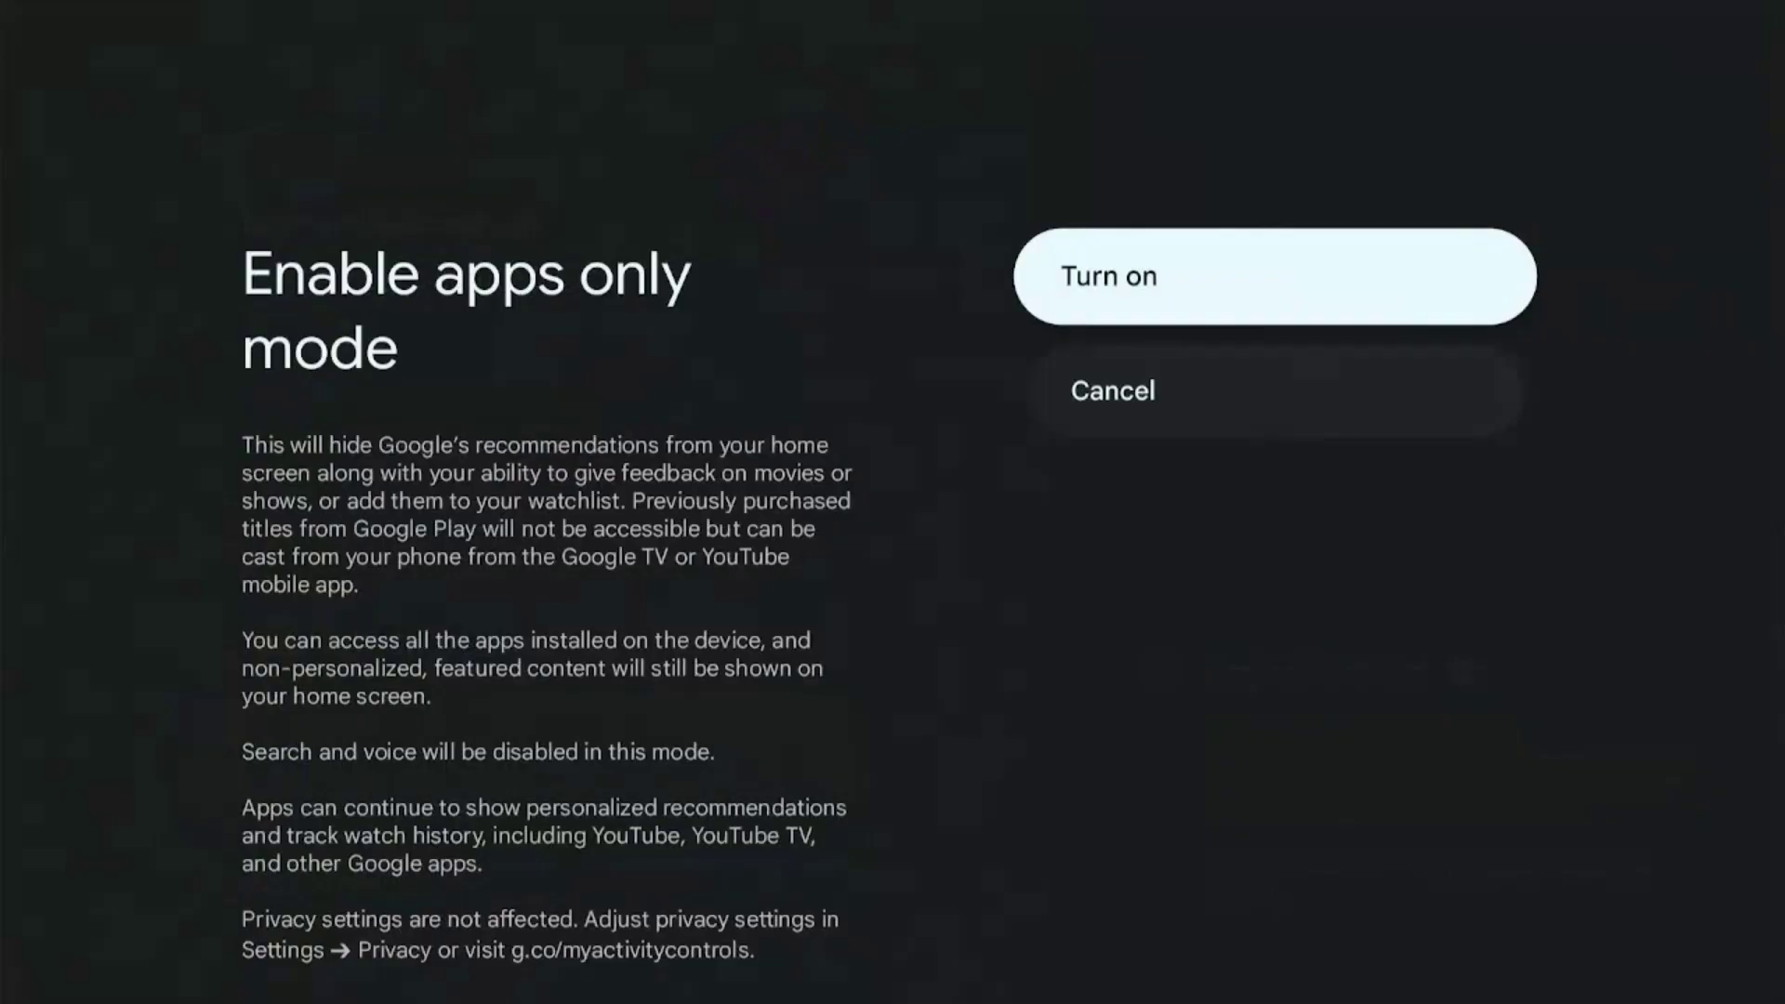
key("Return")
key("Down")
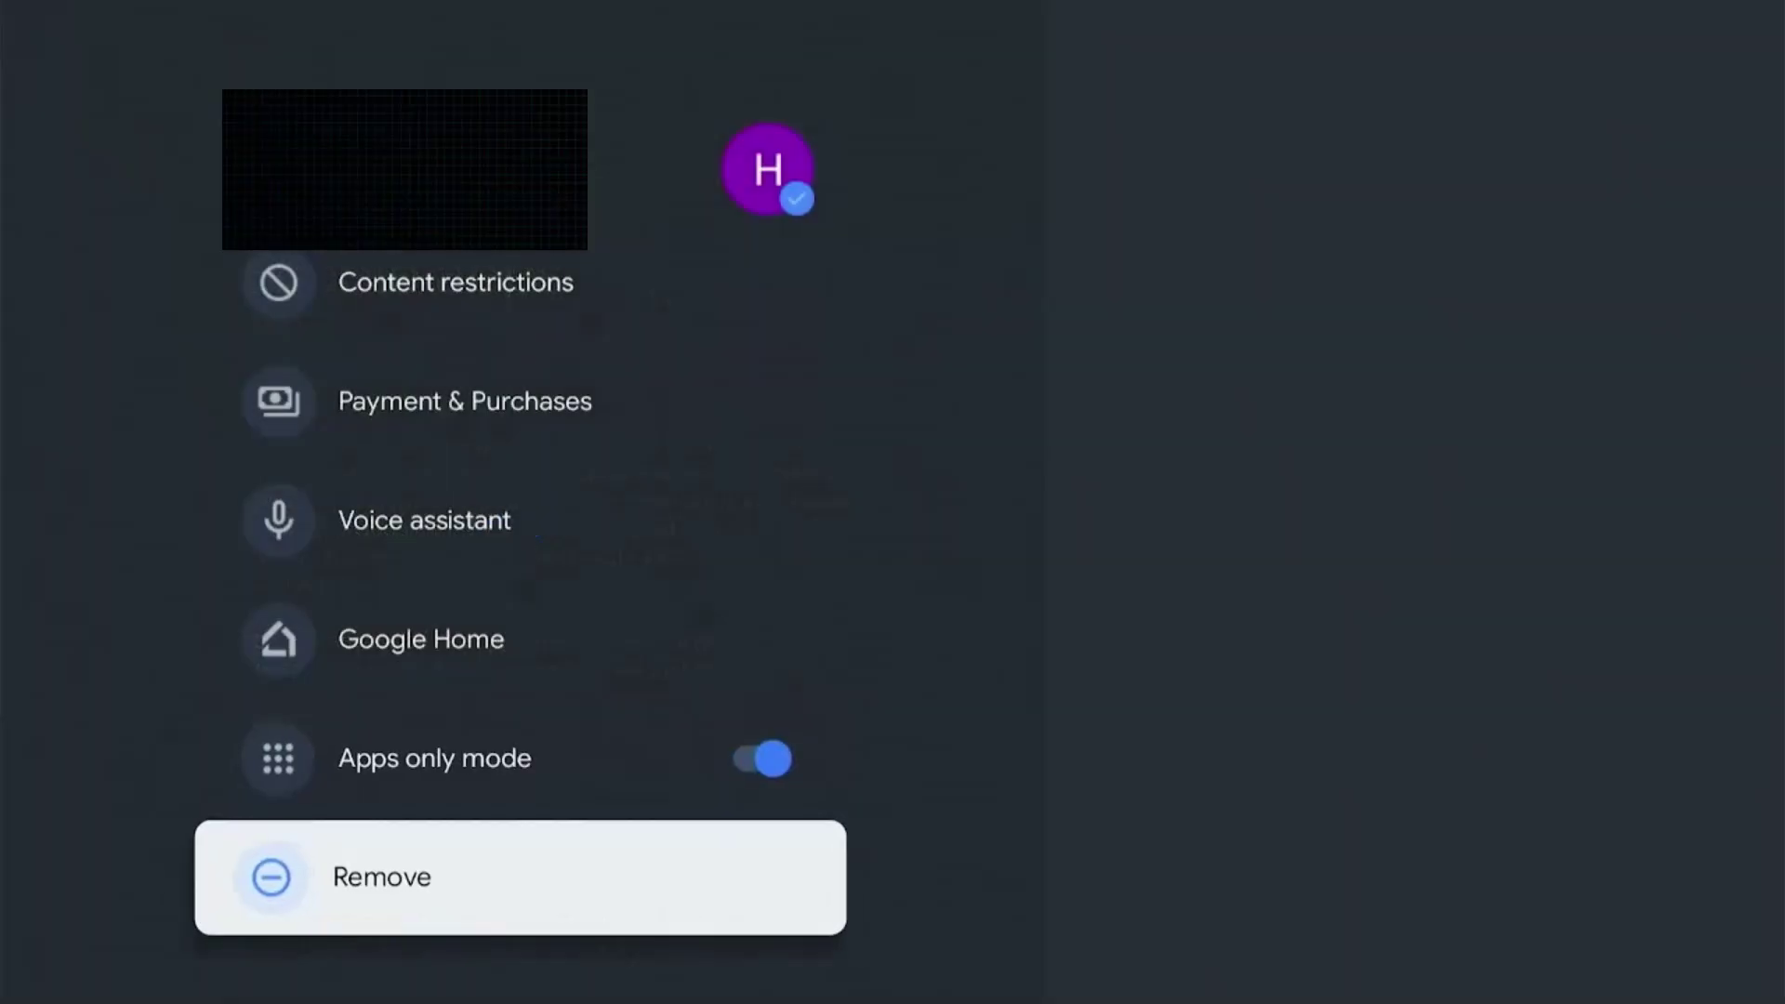
Return to the home screen and look through the Your apps rows from Netflix across to iQIYI and down to Downloader
key("Home")
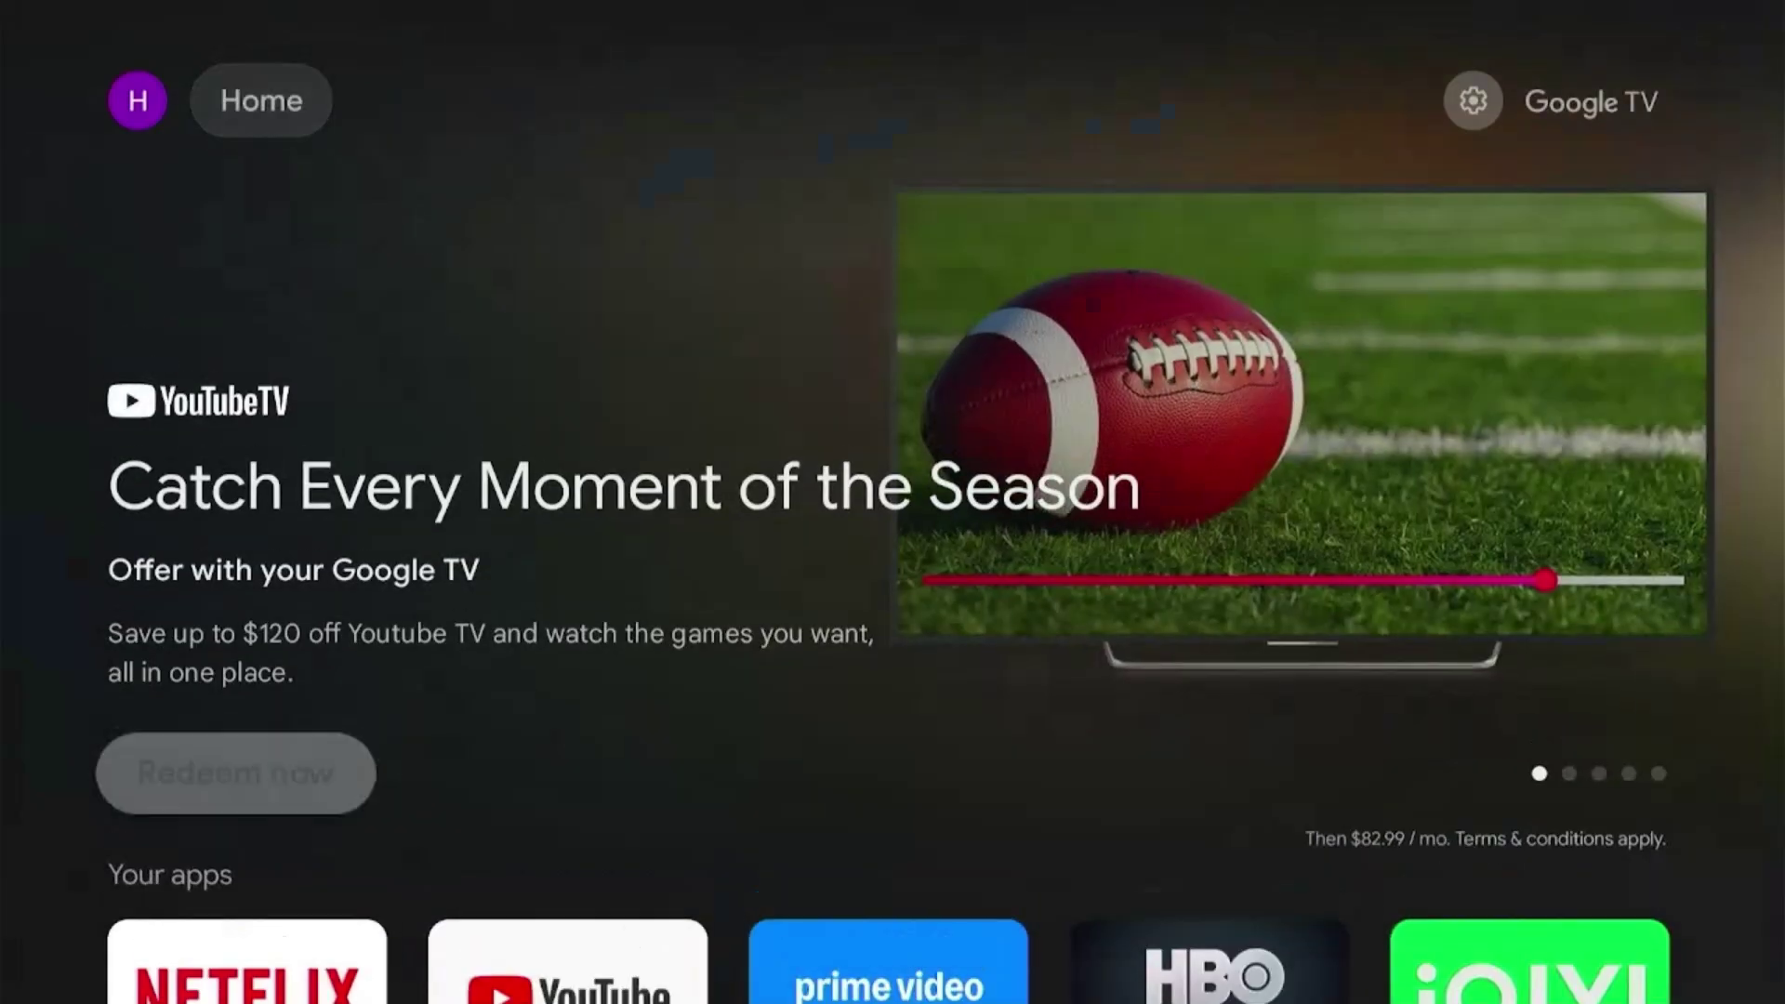
key("Down")
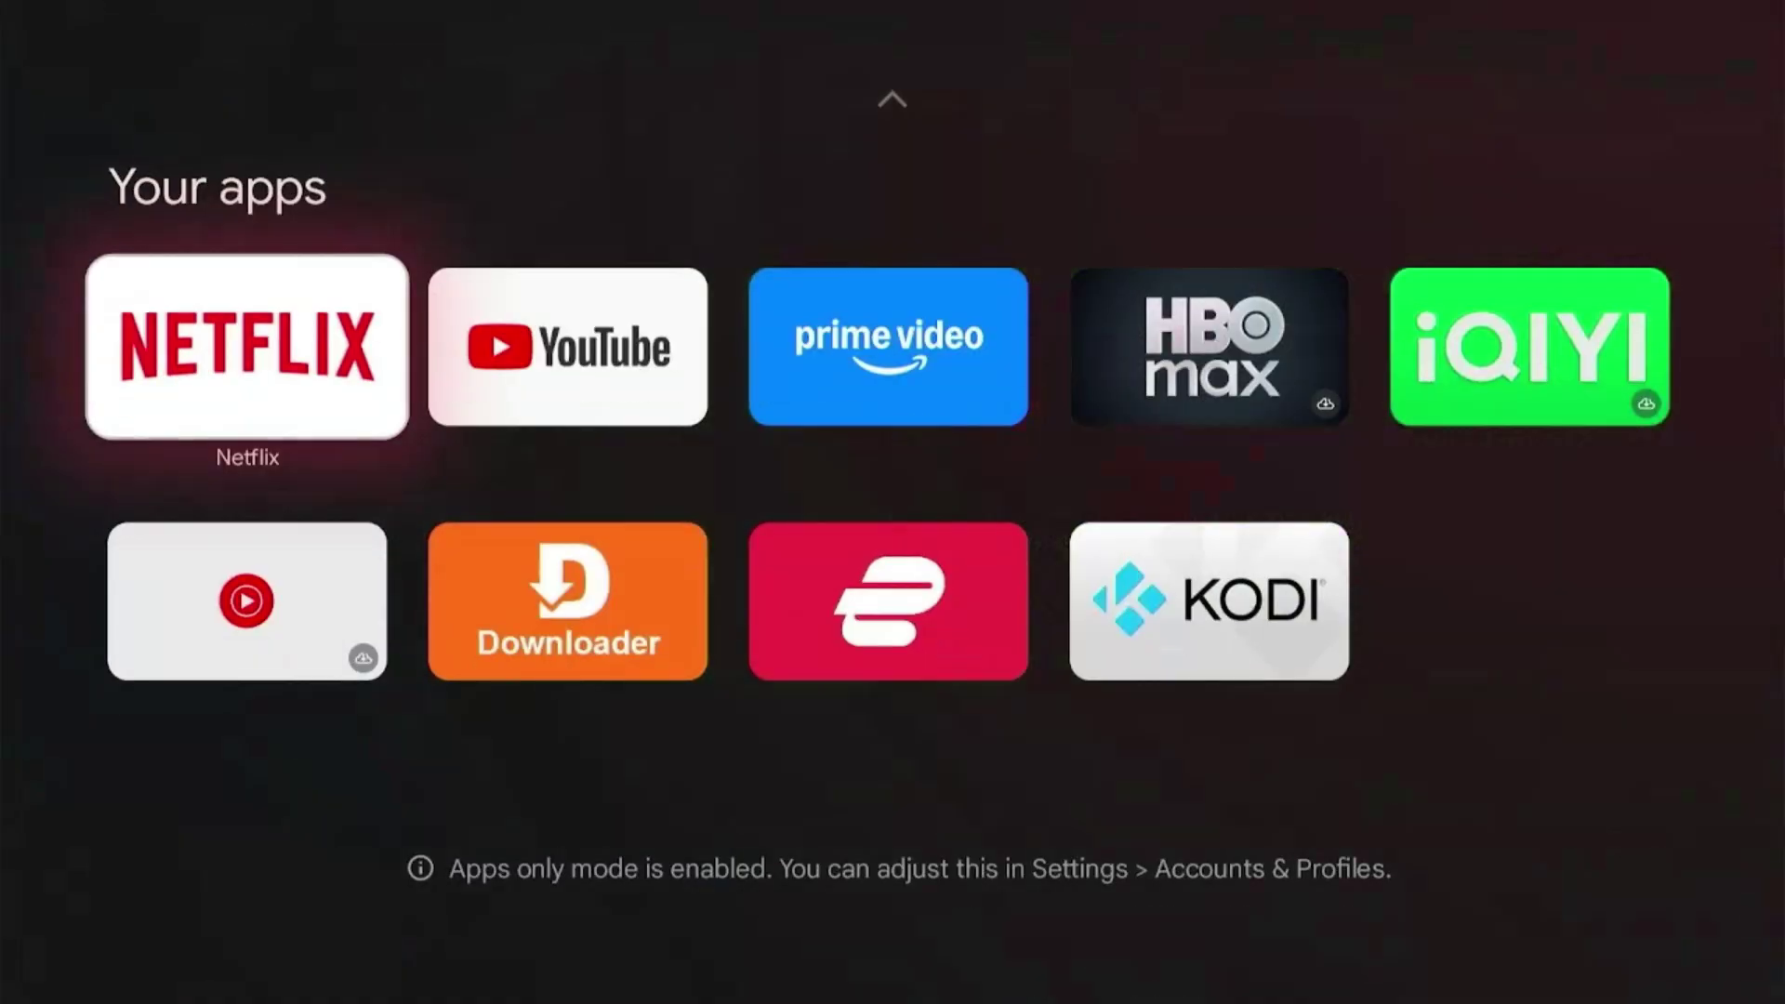
key("Down")
key("Up")
key("Right")
key("Right")
key("Right")
key("Right")
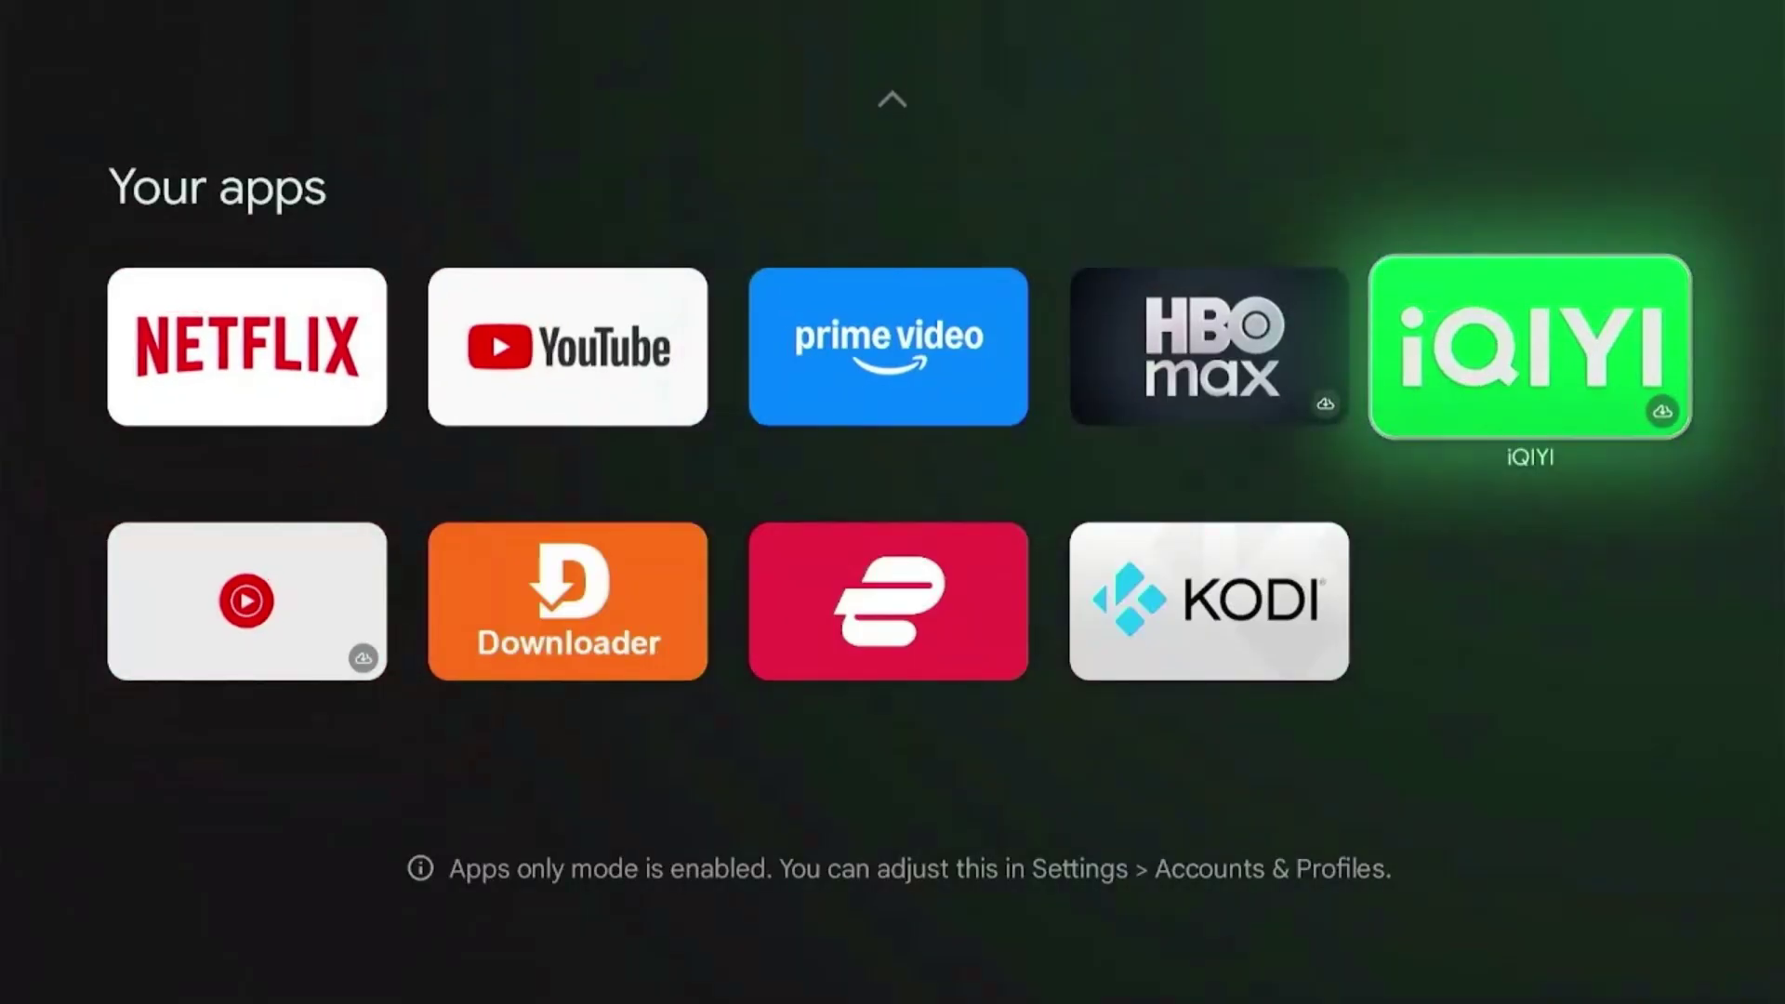
key("Left")
key("Left")
key("Left")
key("Down")
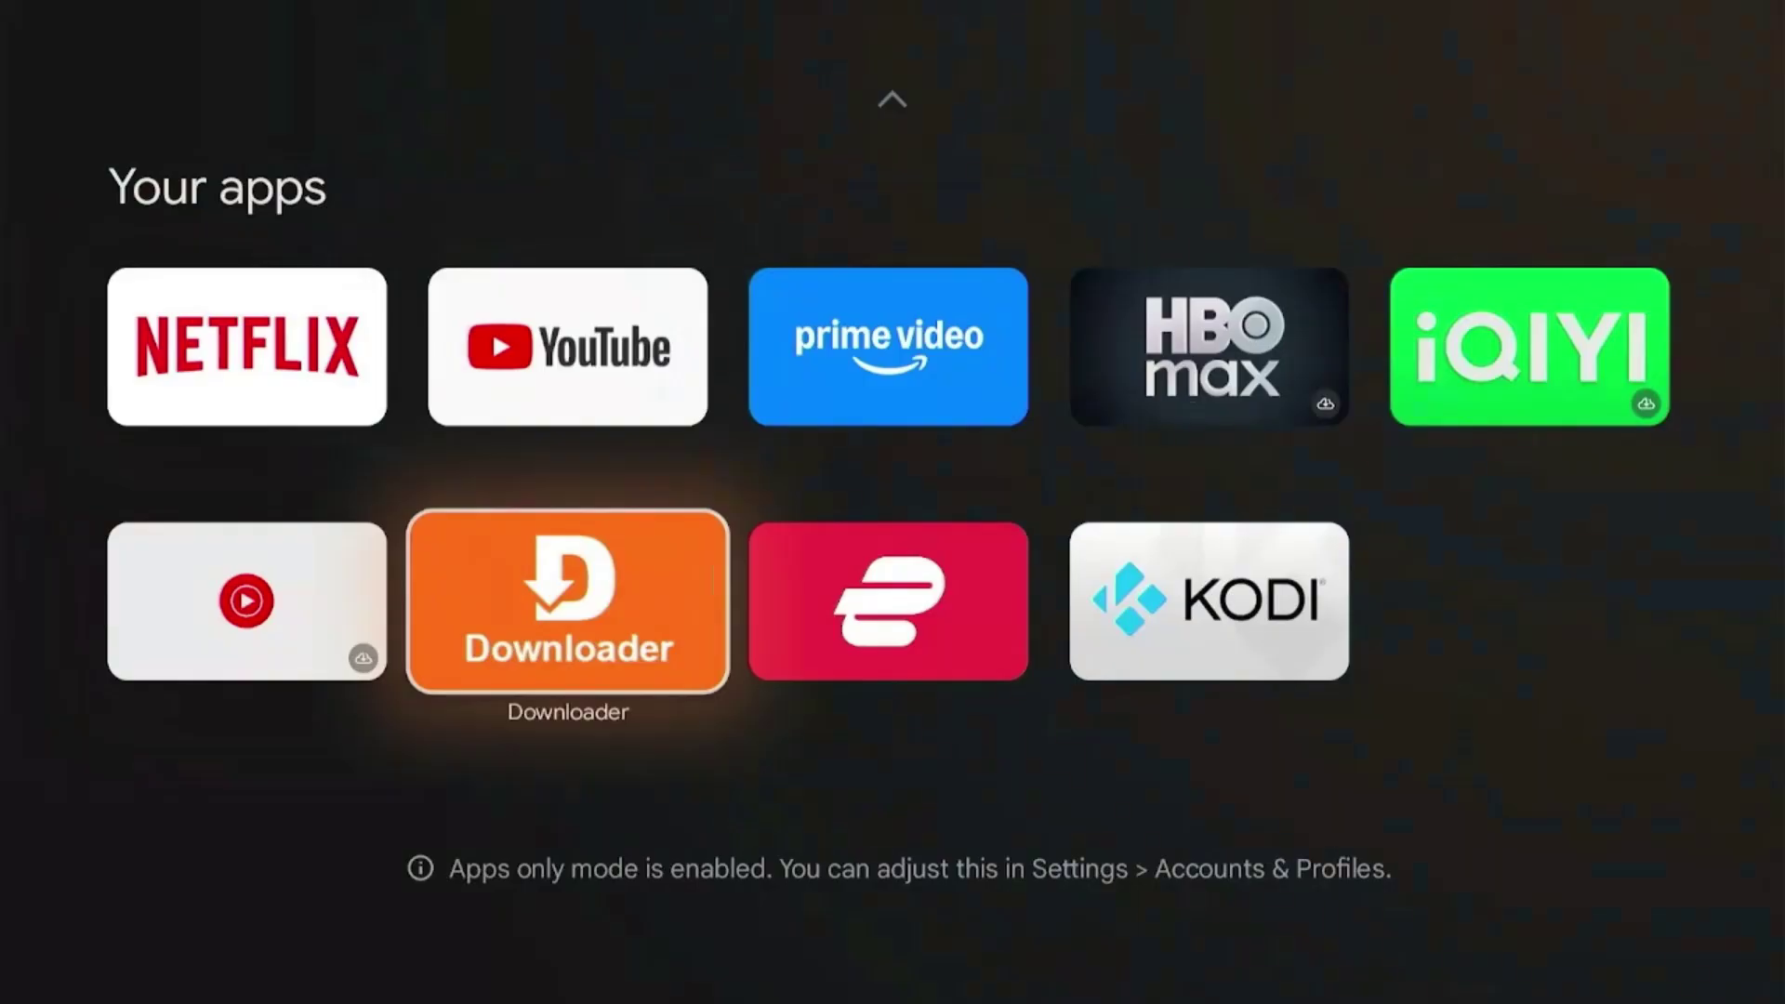
Compare the featured banner with the Your apps section to review what the home screen still shows
key("Left")
key("Up")
key("Up")
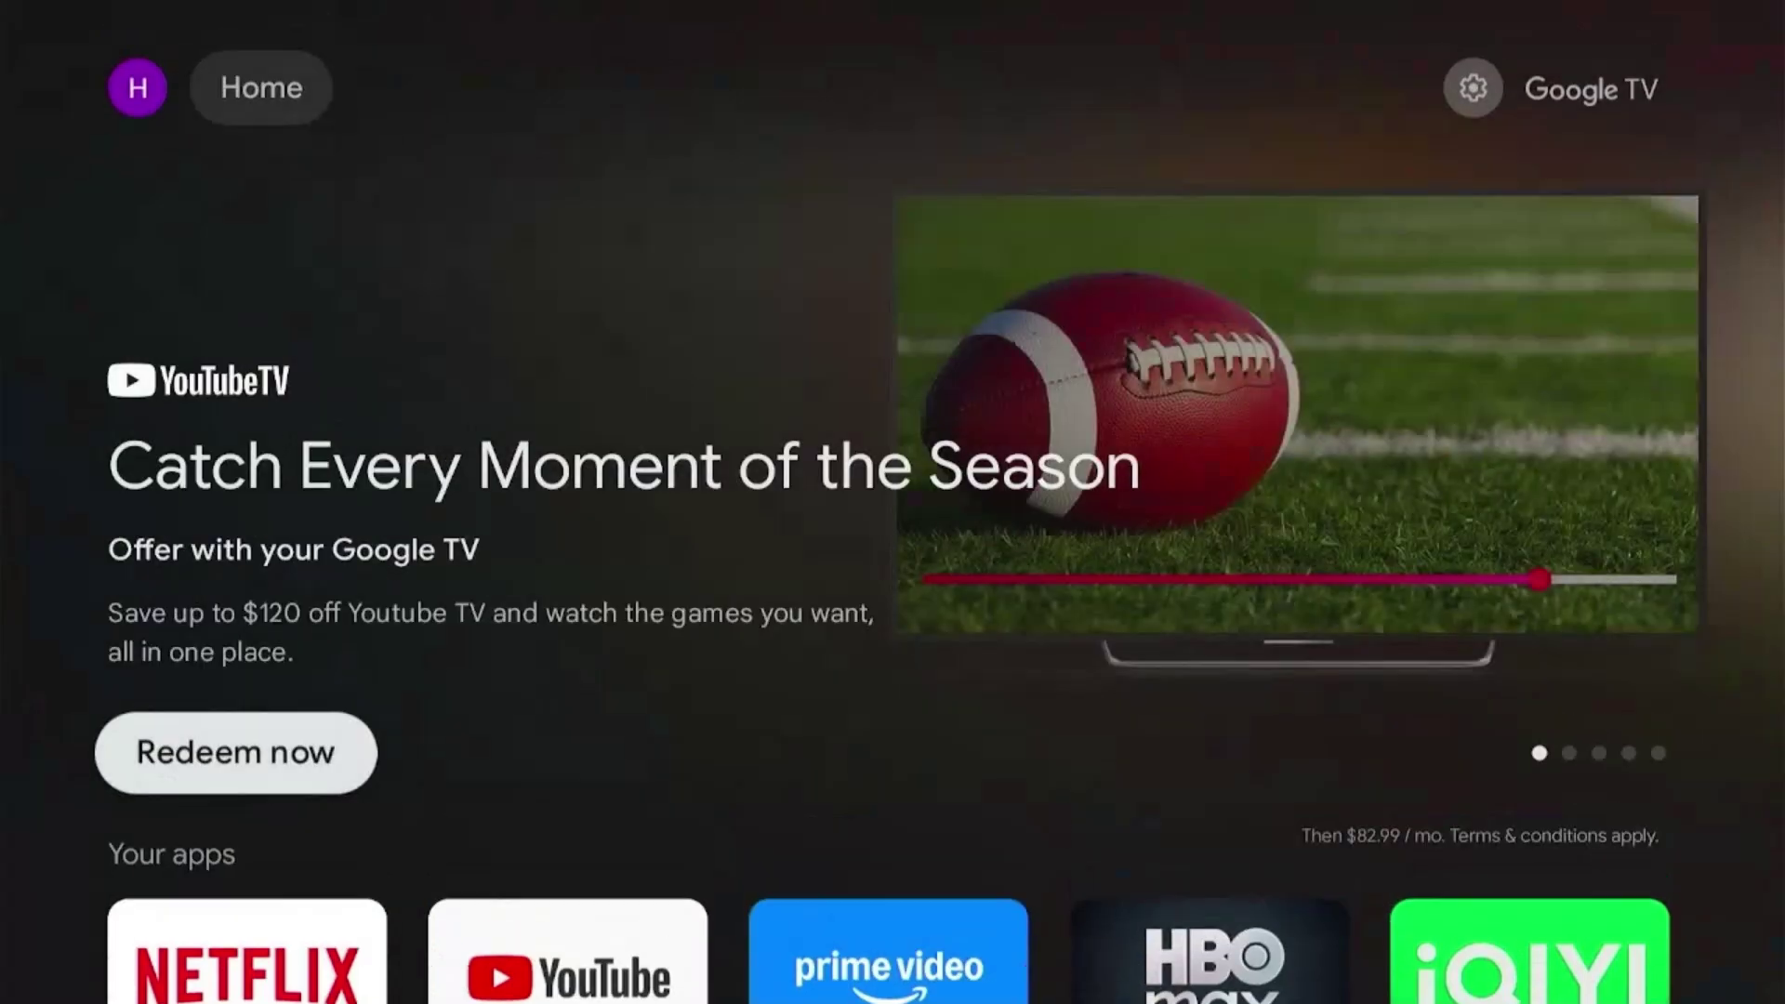
key("Down")
key("Down")
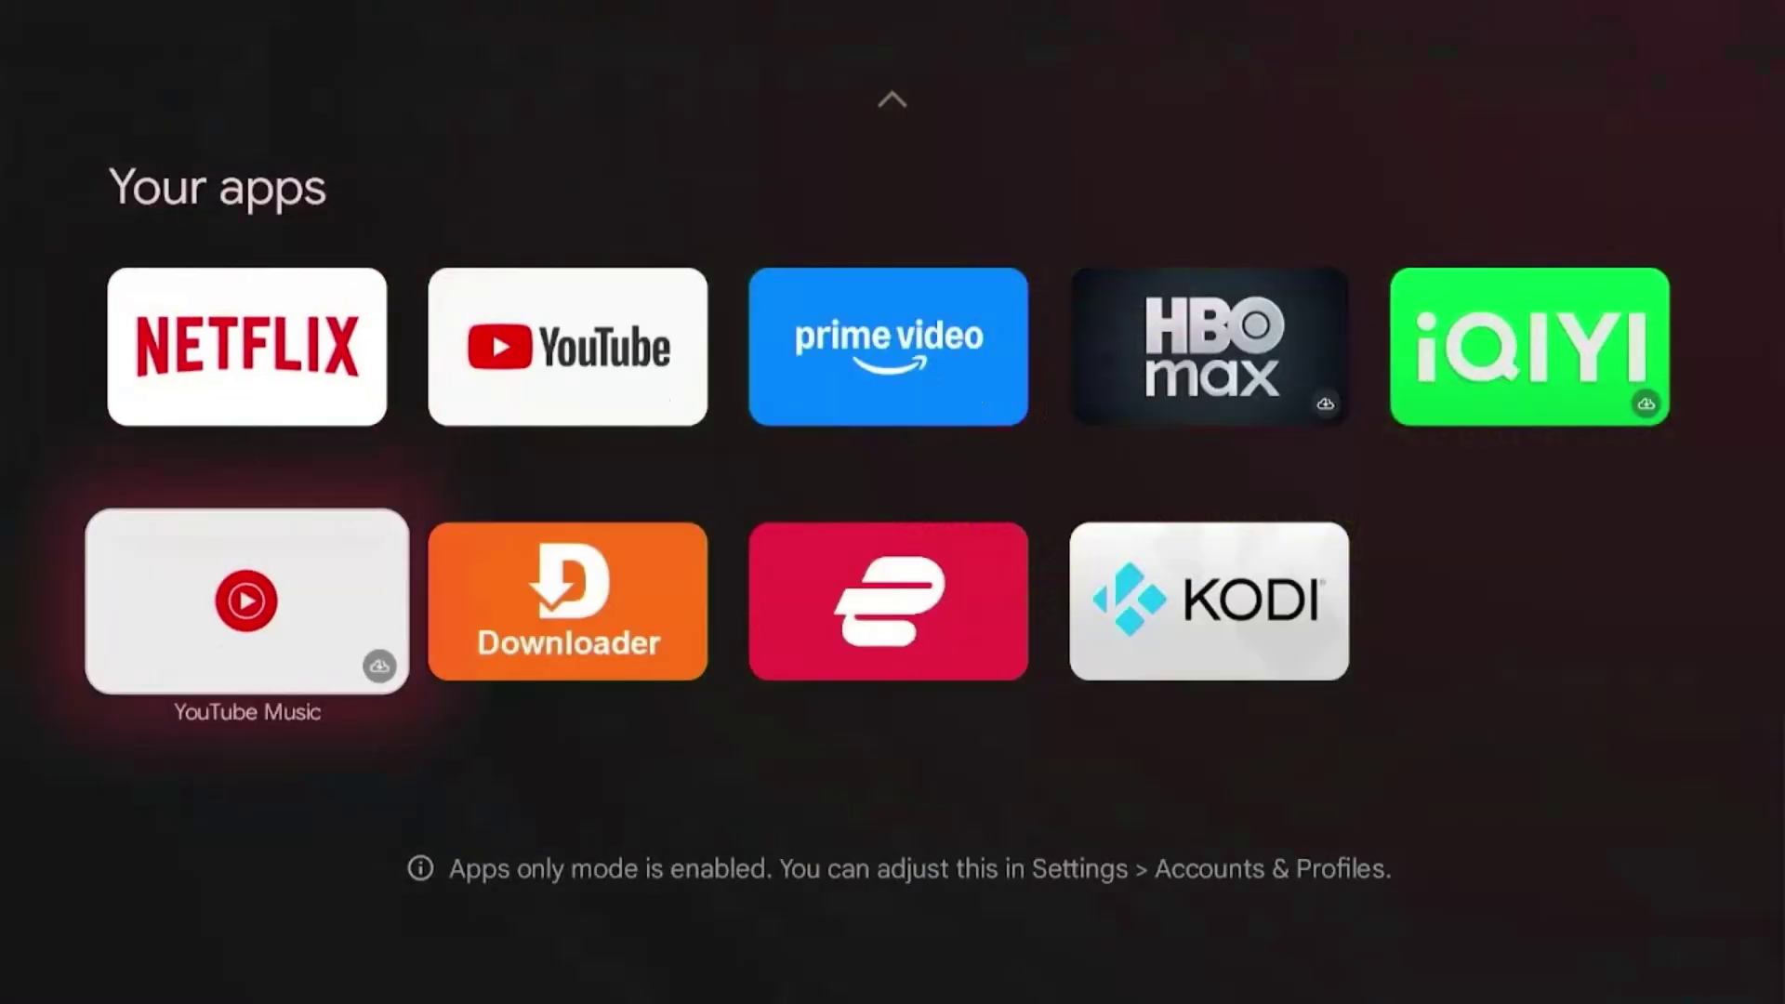
key("Up")
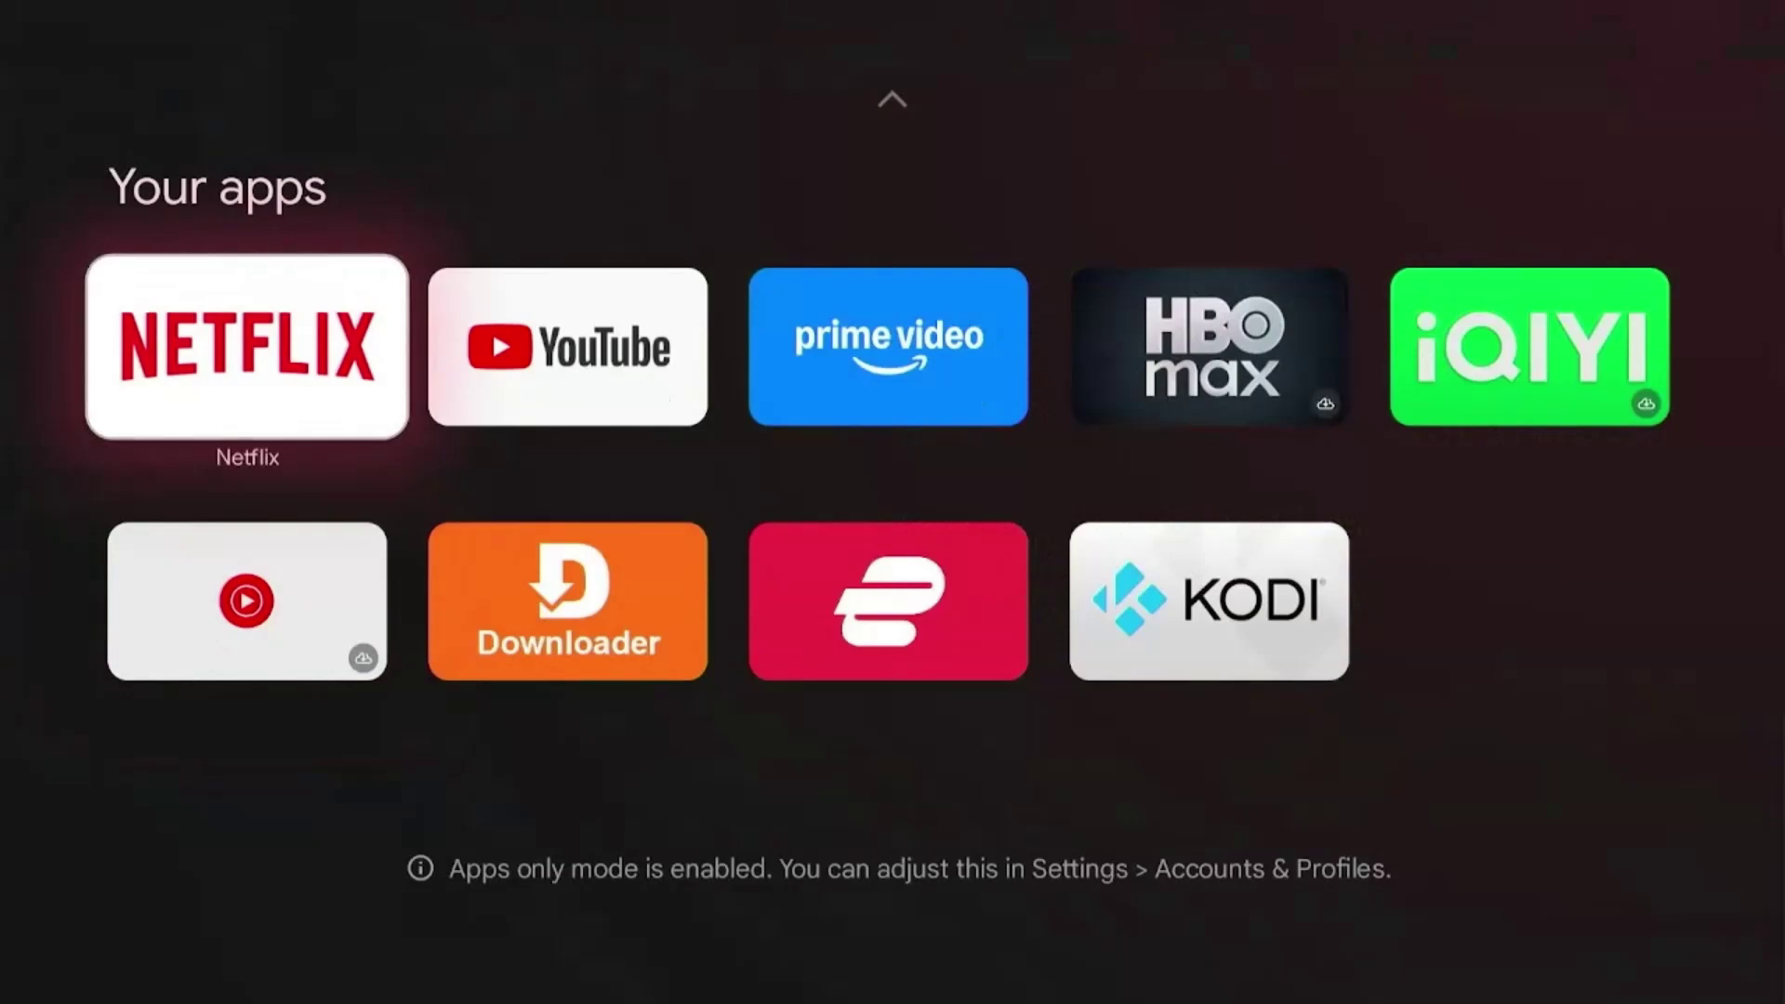
key("Up")
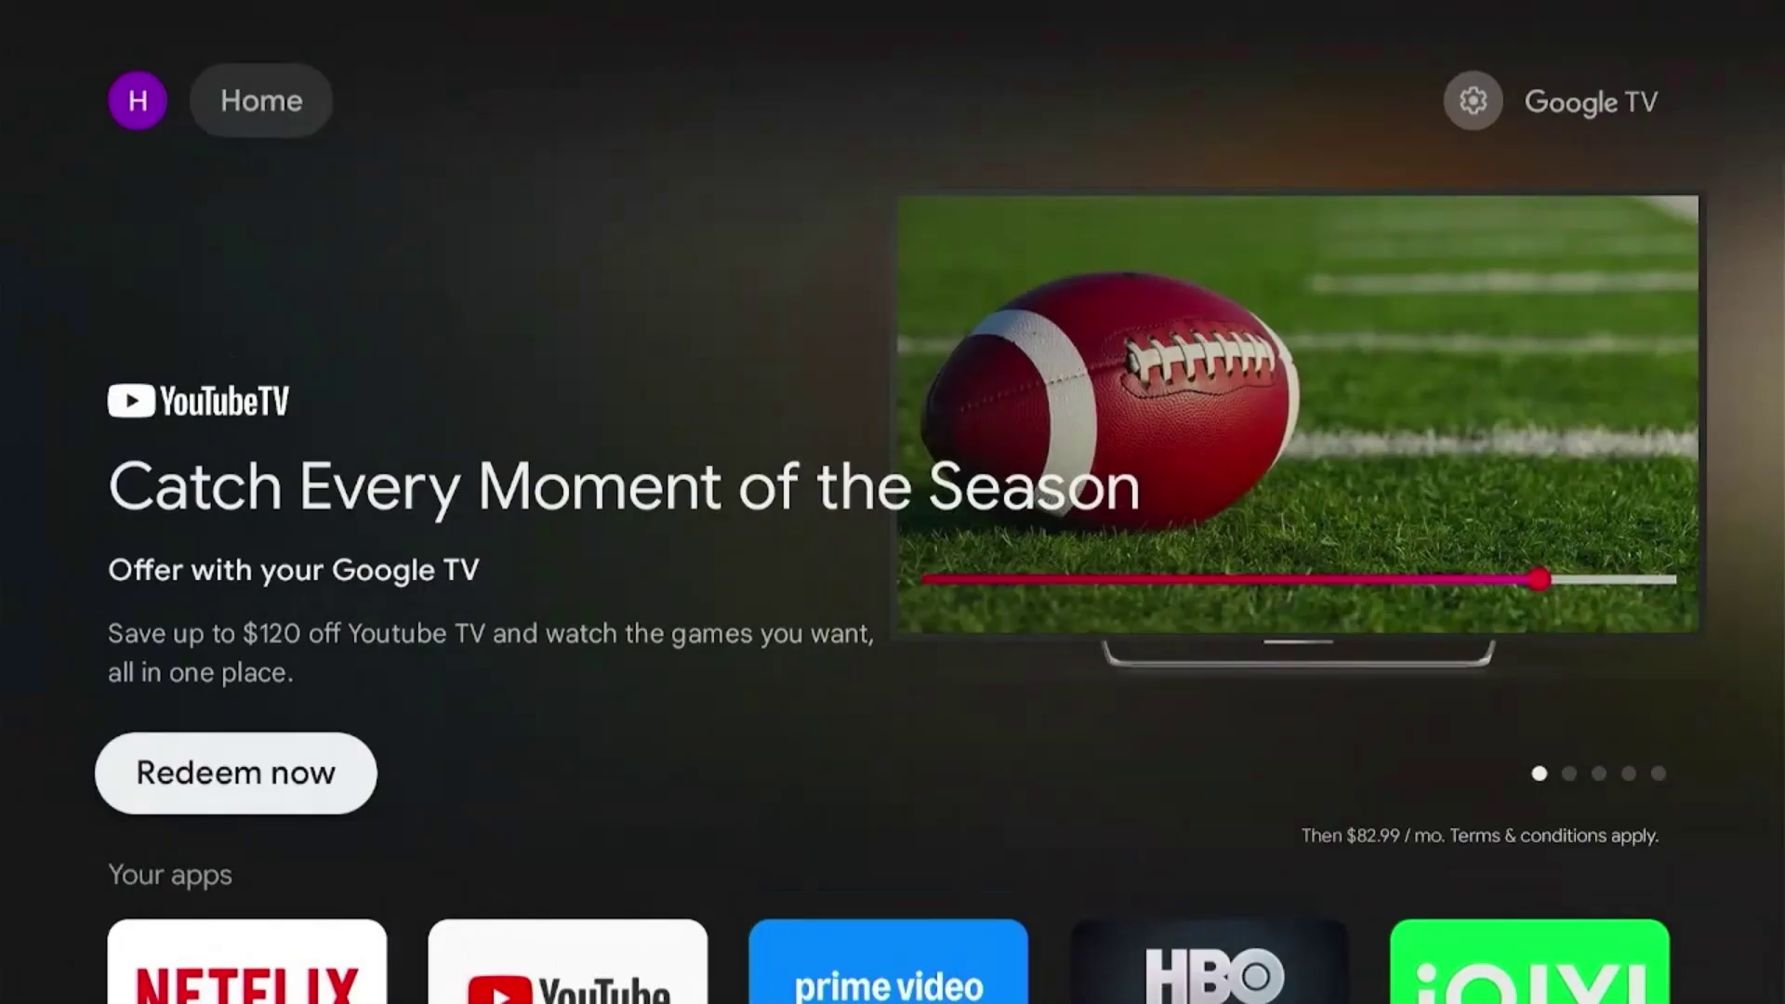
key("Down")
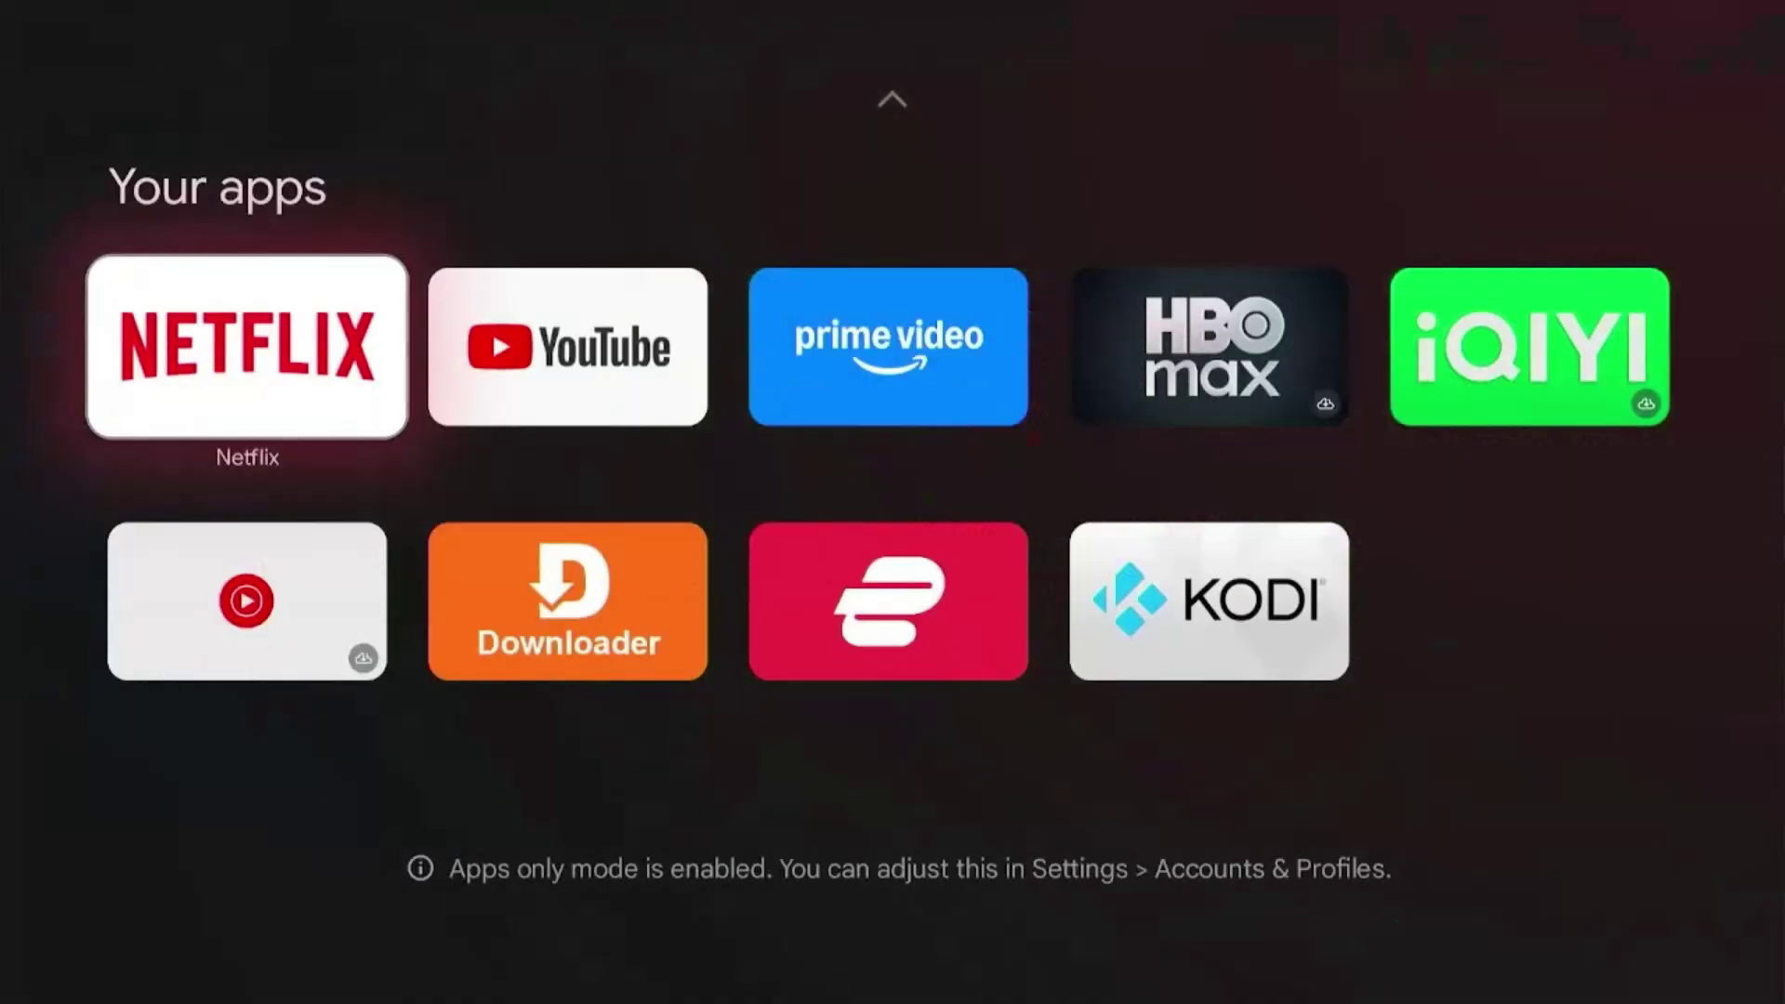